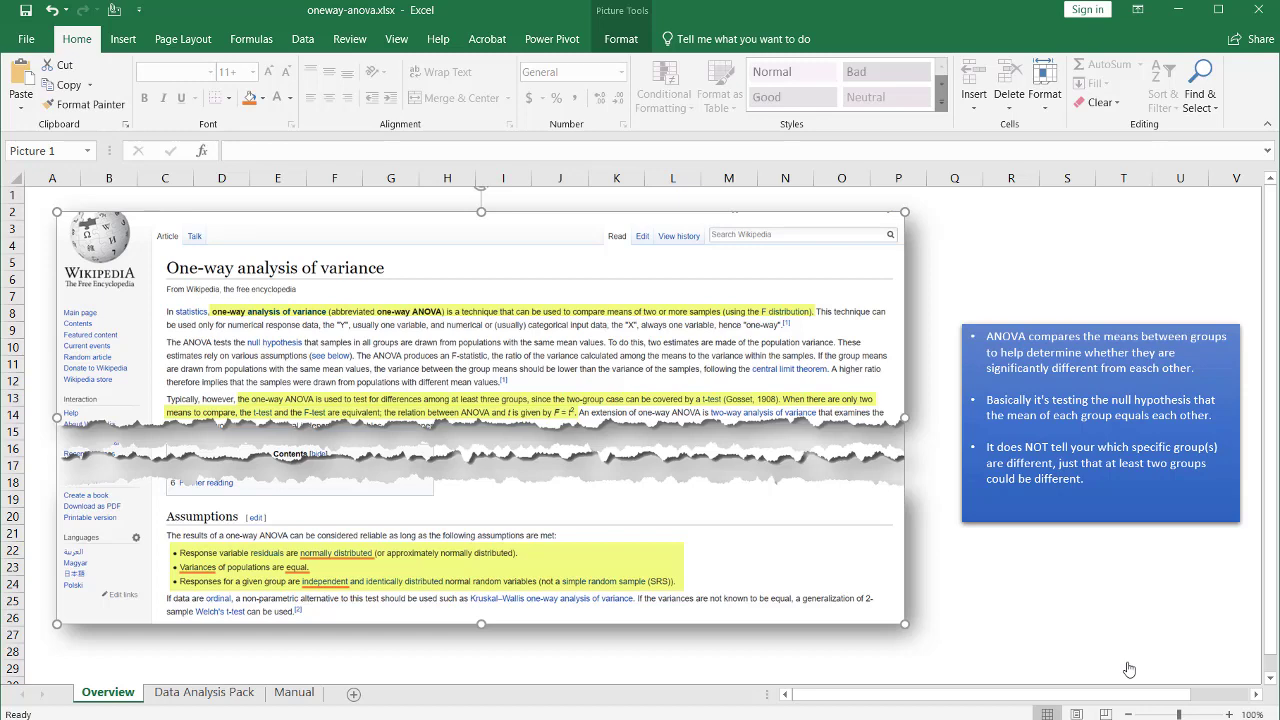
- Start the Anova: Single Factor analysis tool from the Data Analysis add-in on the Data Analysis Pack sheet
click(302, 39)
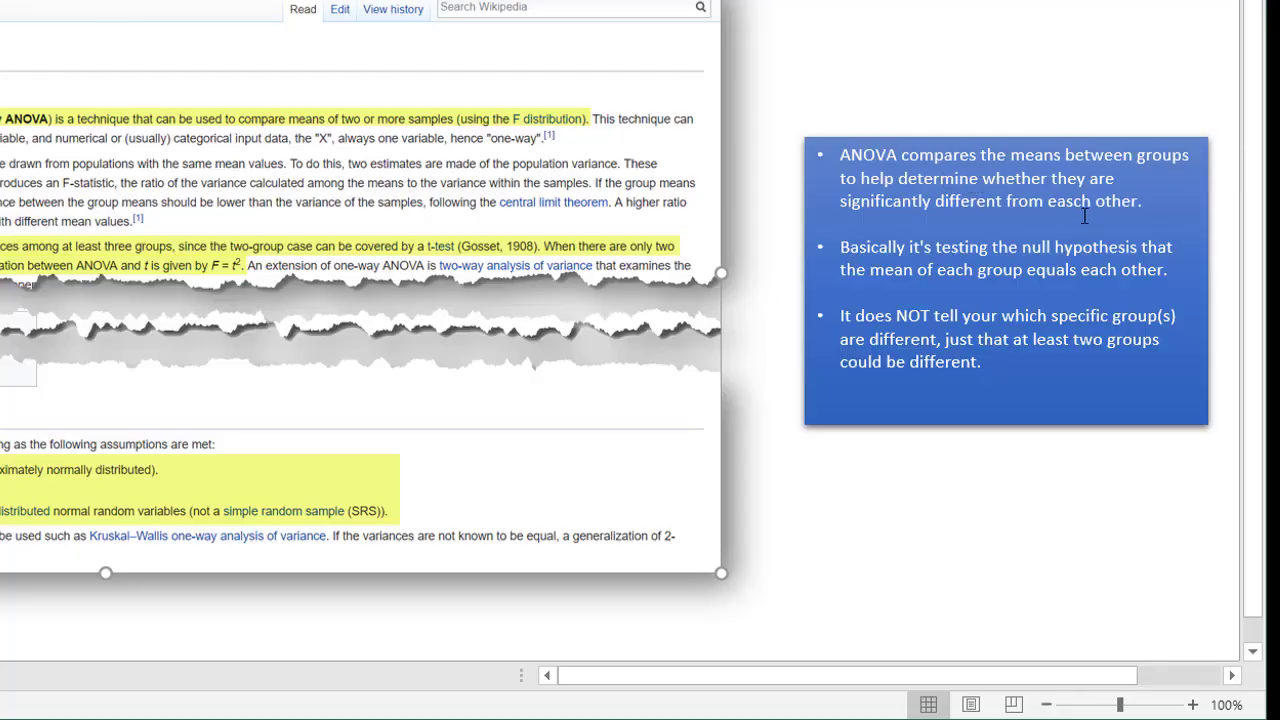
click(1078, 207)
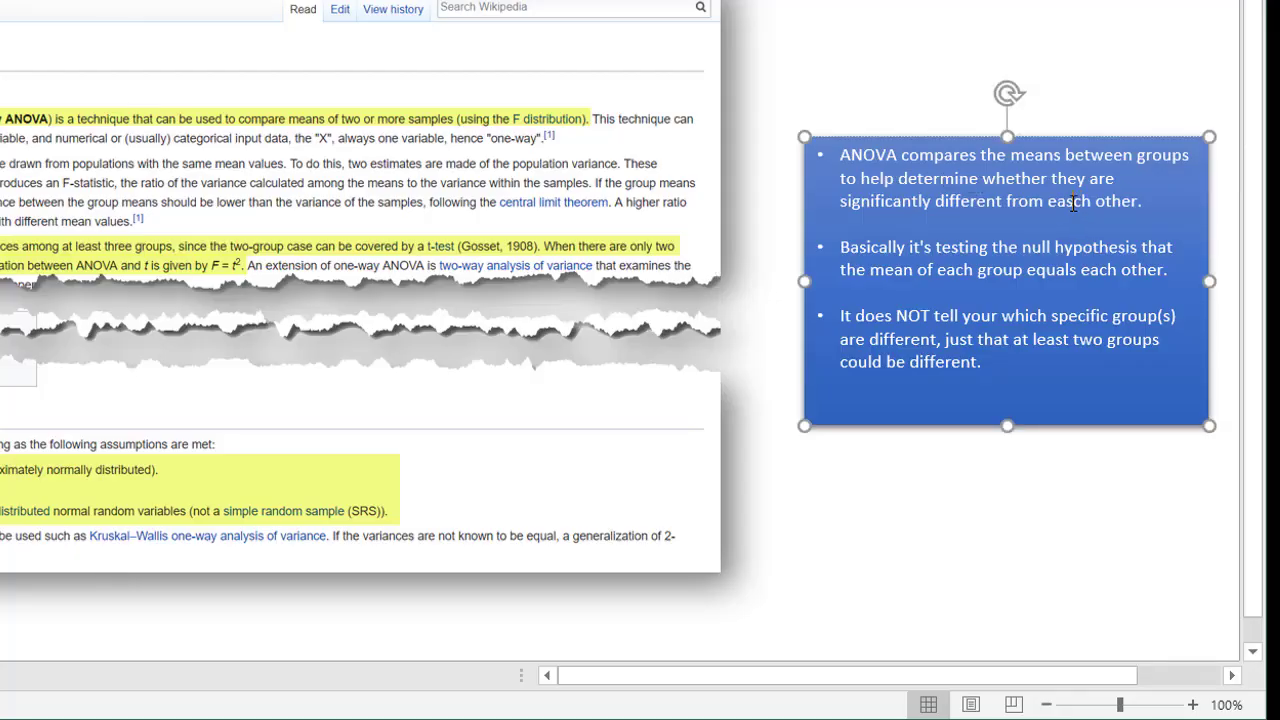
click(984, 505)
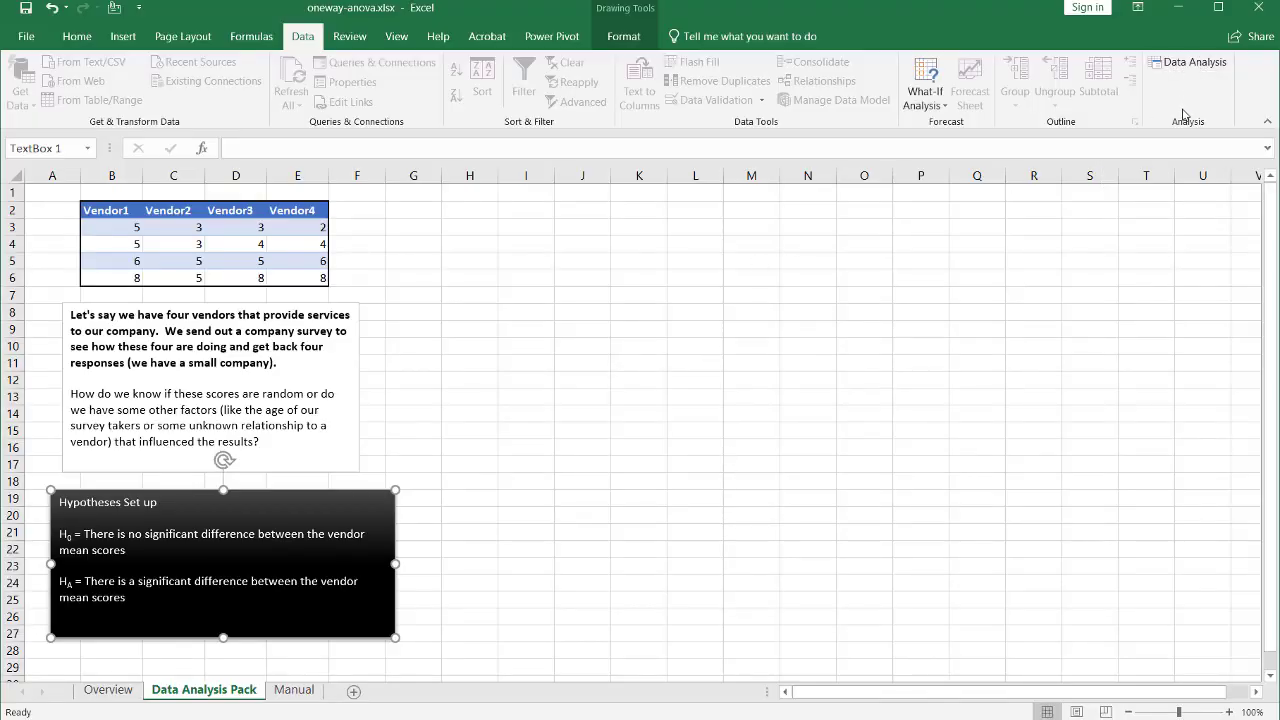
click(1195, 67)
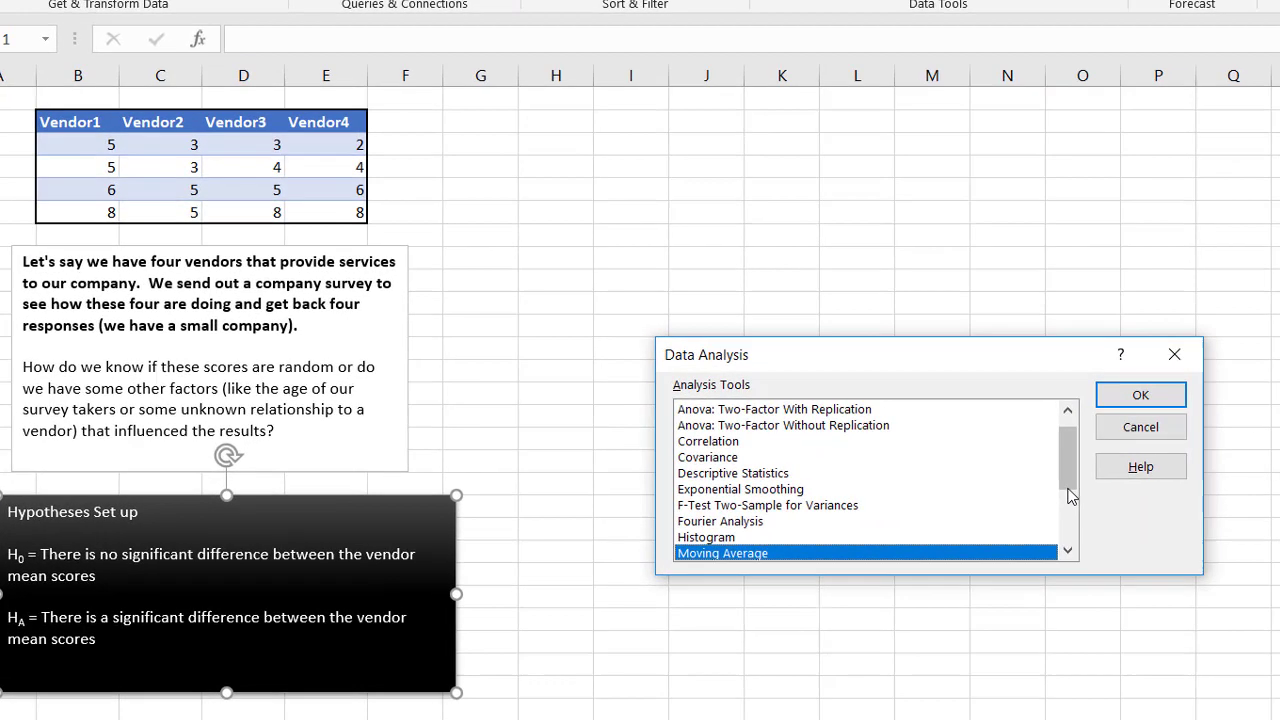
drag(853, 474, 853, 462)
click(698, 413)
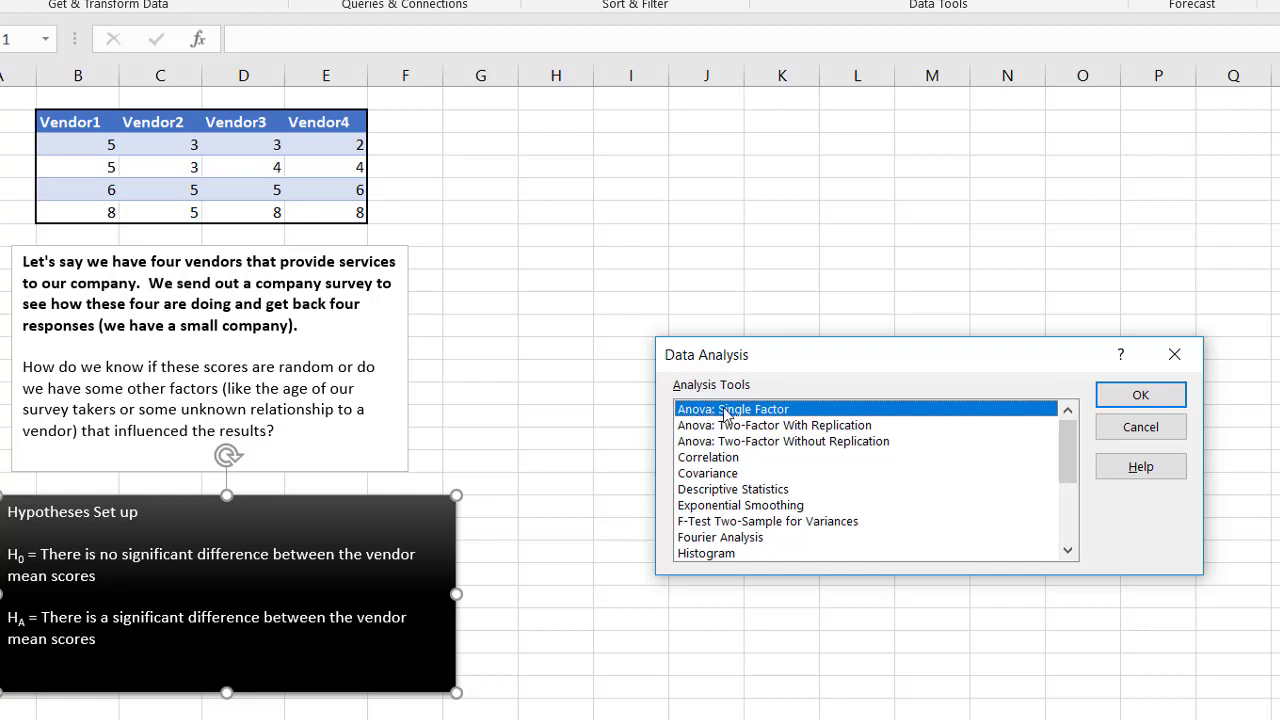
click(1160, 395)
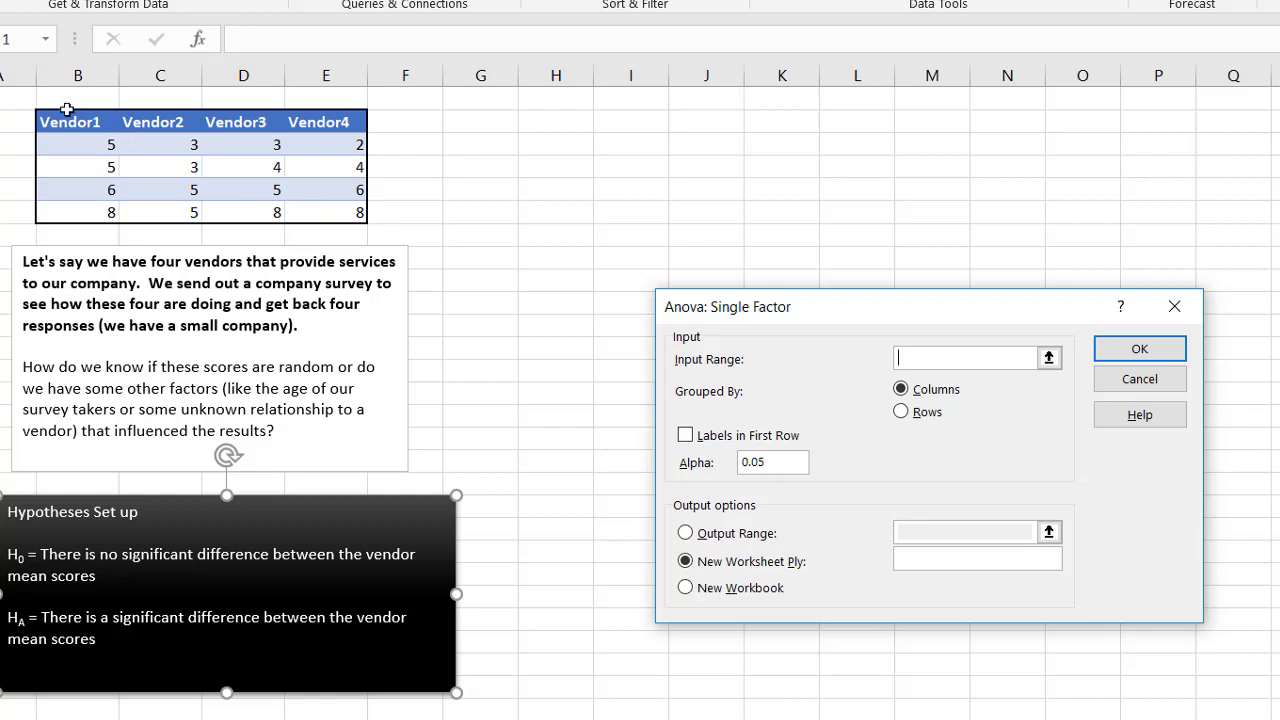
- Run the single-factor ANOVA on B2:E6 with labels in the first row and output the results at I6
drag(68, 121, 340, 211)
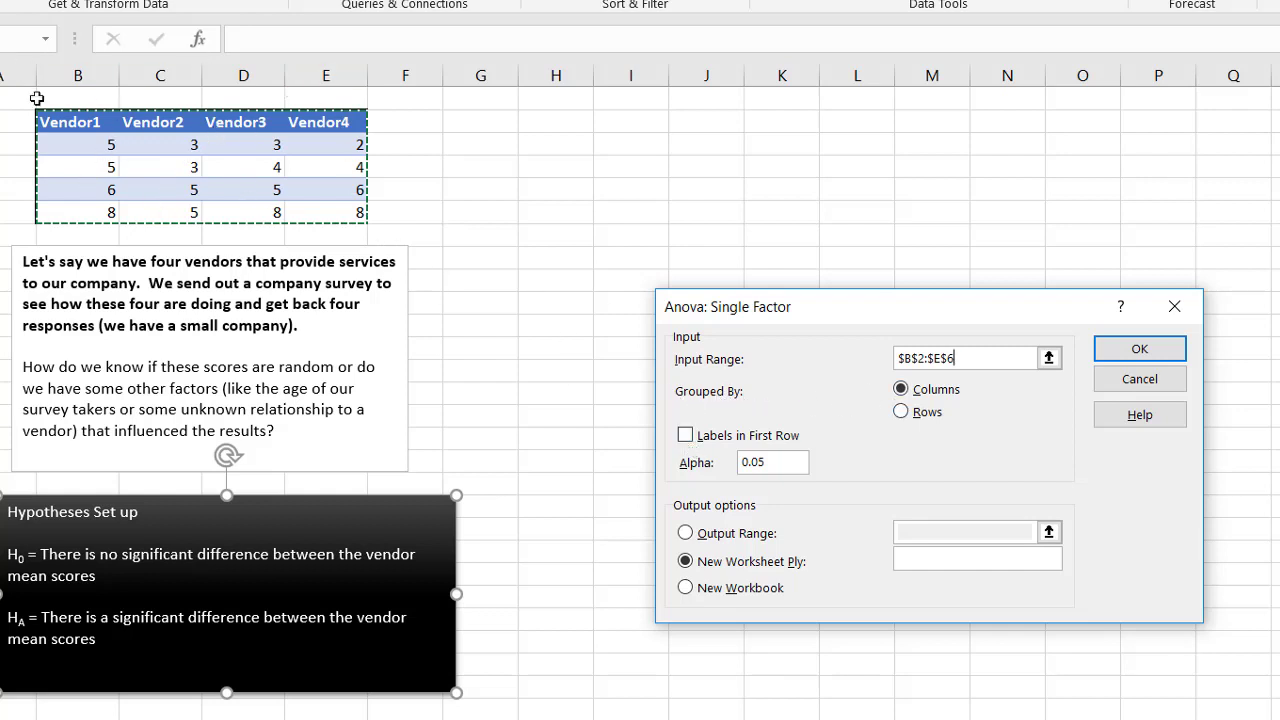
click(686, 437)
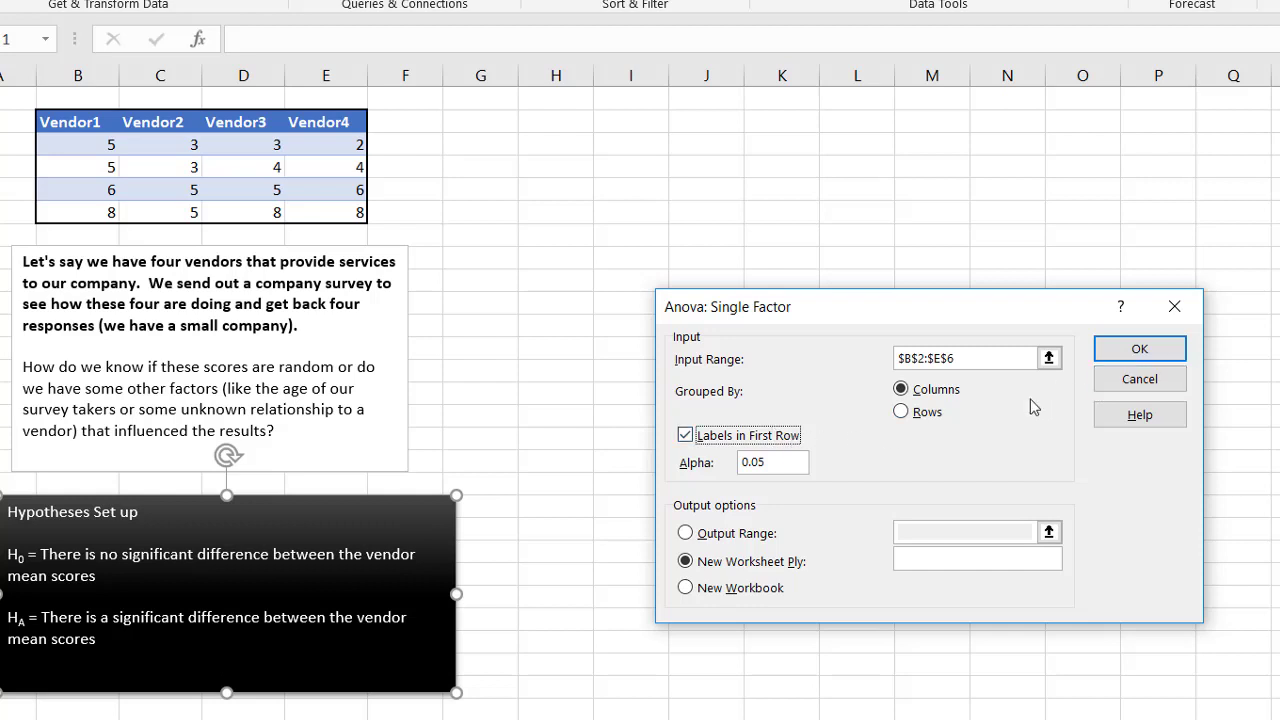
click(903, 526)
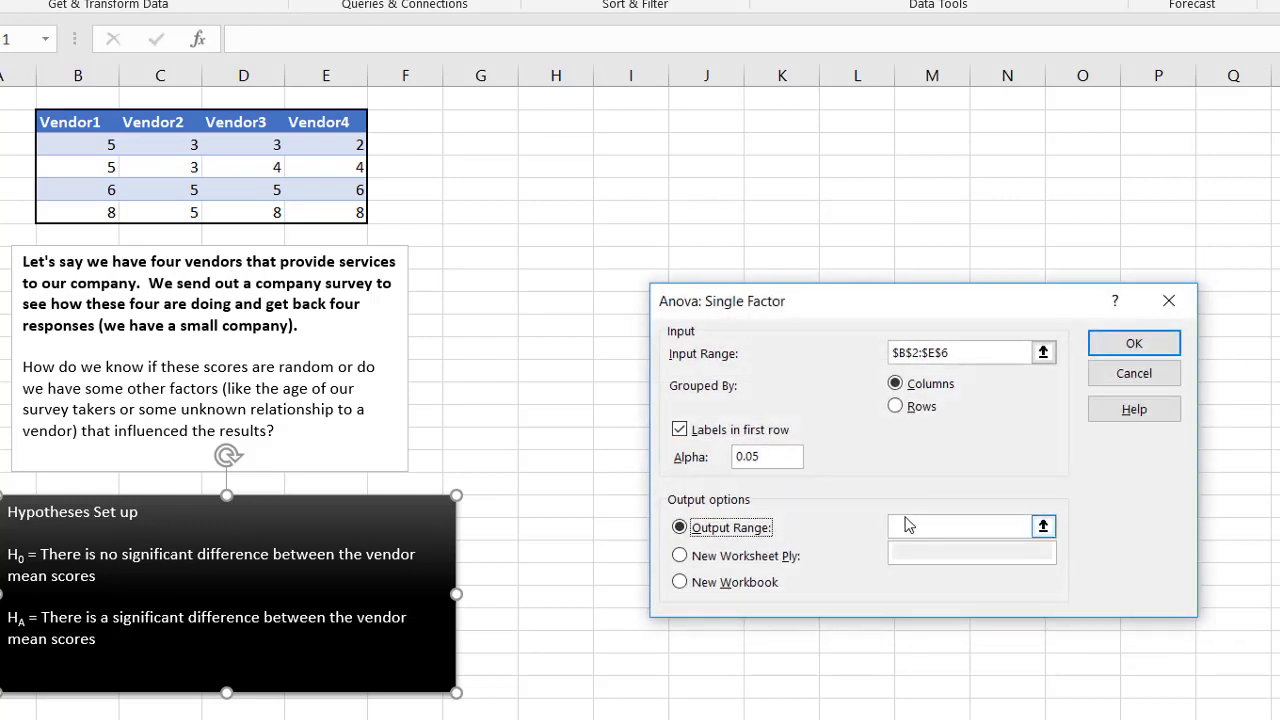
click(620, 213)
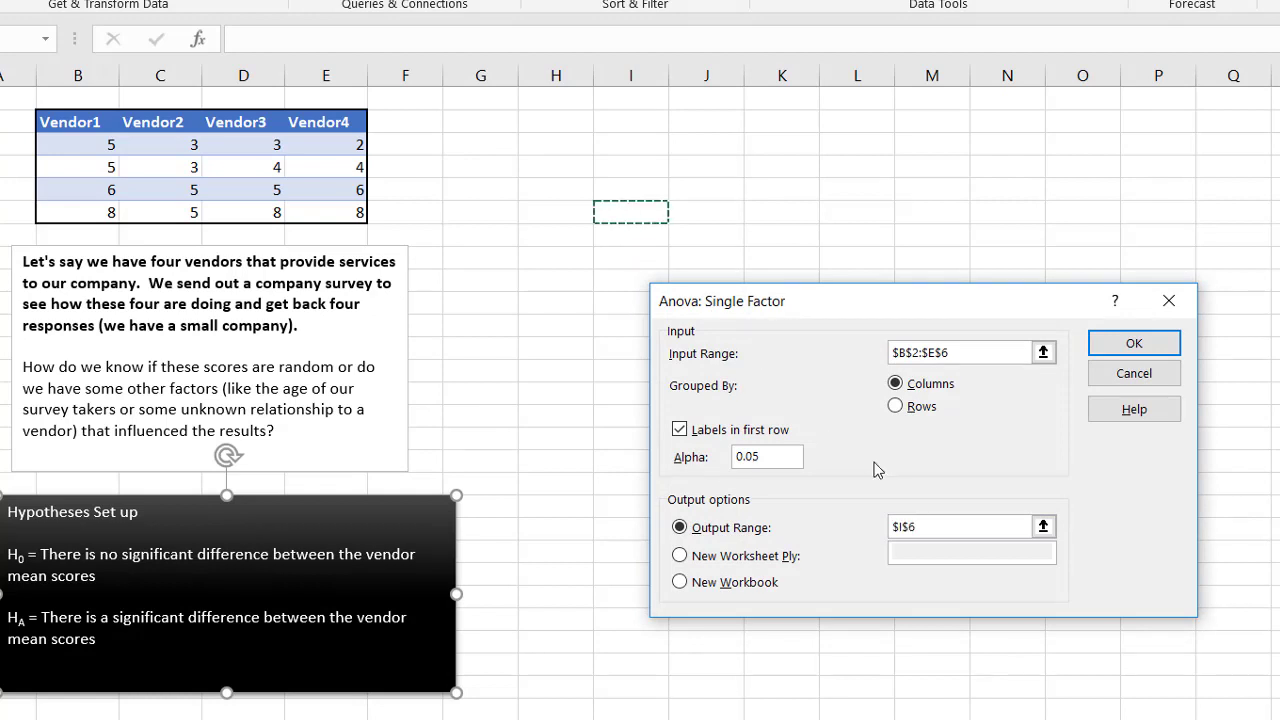
click(1140, 343)
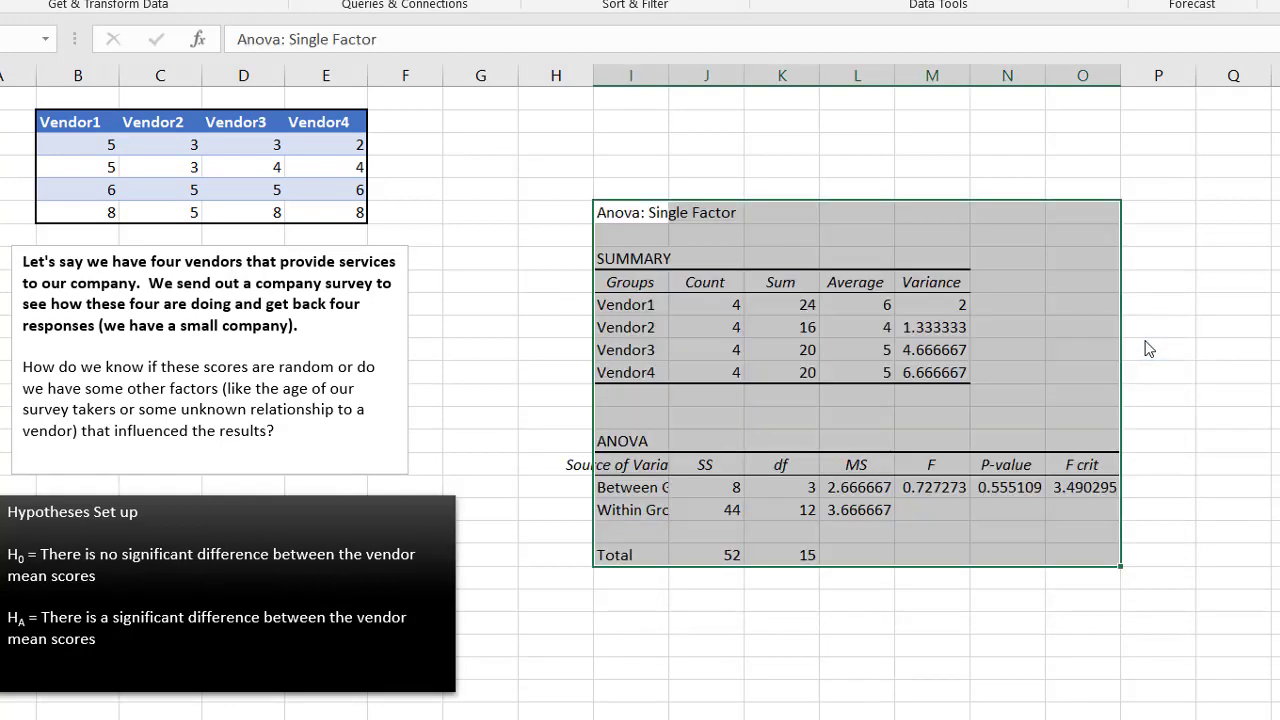
- Auto-fit columns I to P and fill the ANOVA table's F and F crit values with yellow
drag(662, 71, 1134, 106)
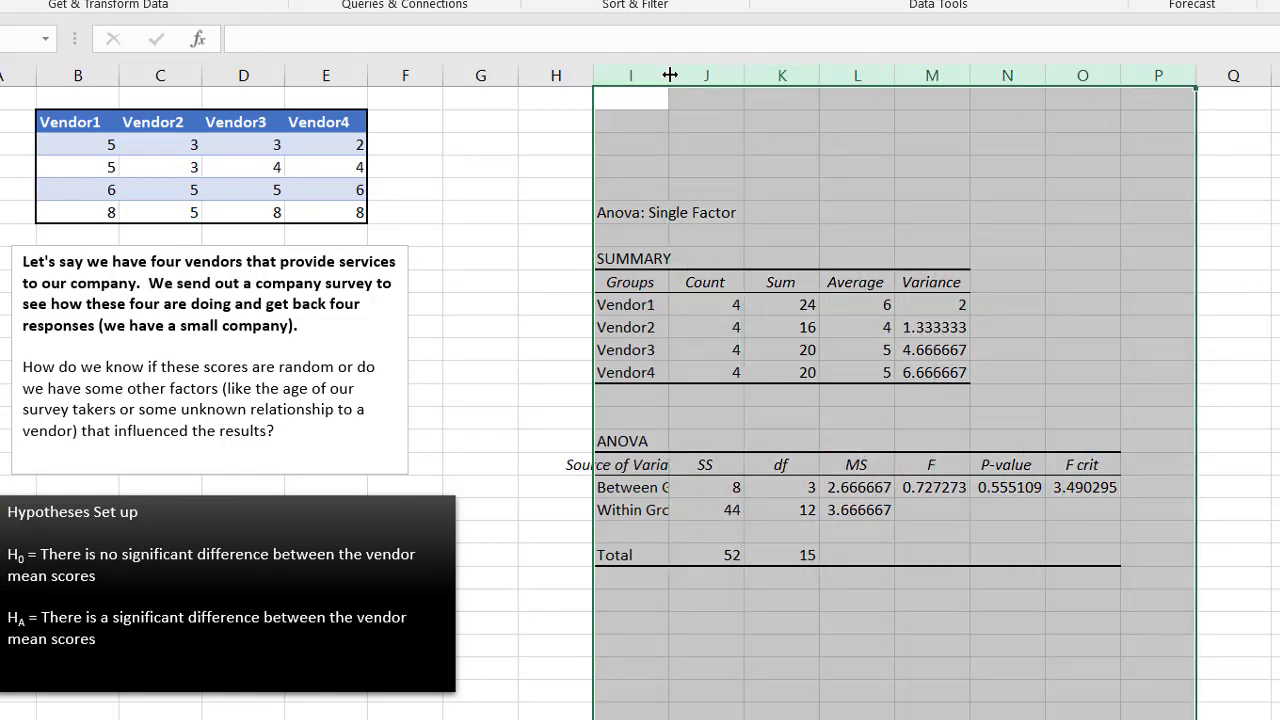
double_click(670, 75)
click(992, 487)
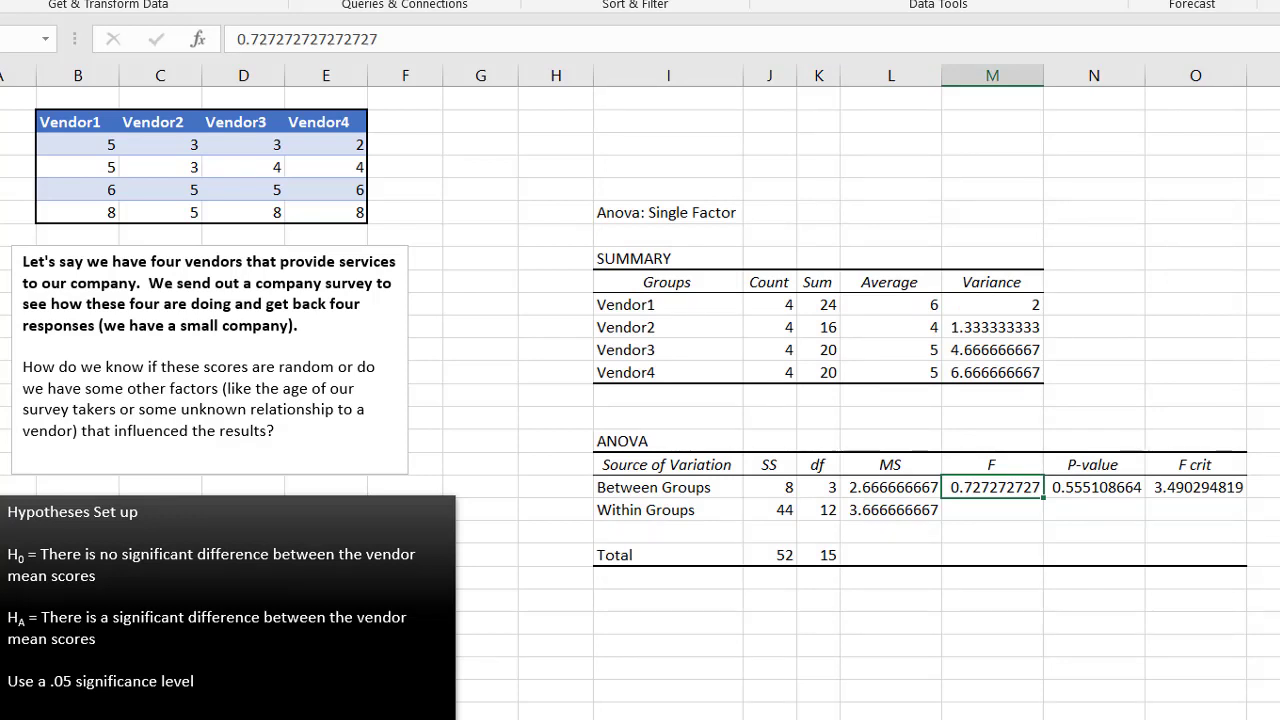
right_click(985, 487)
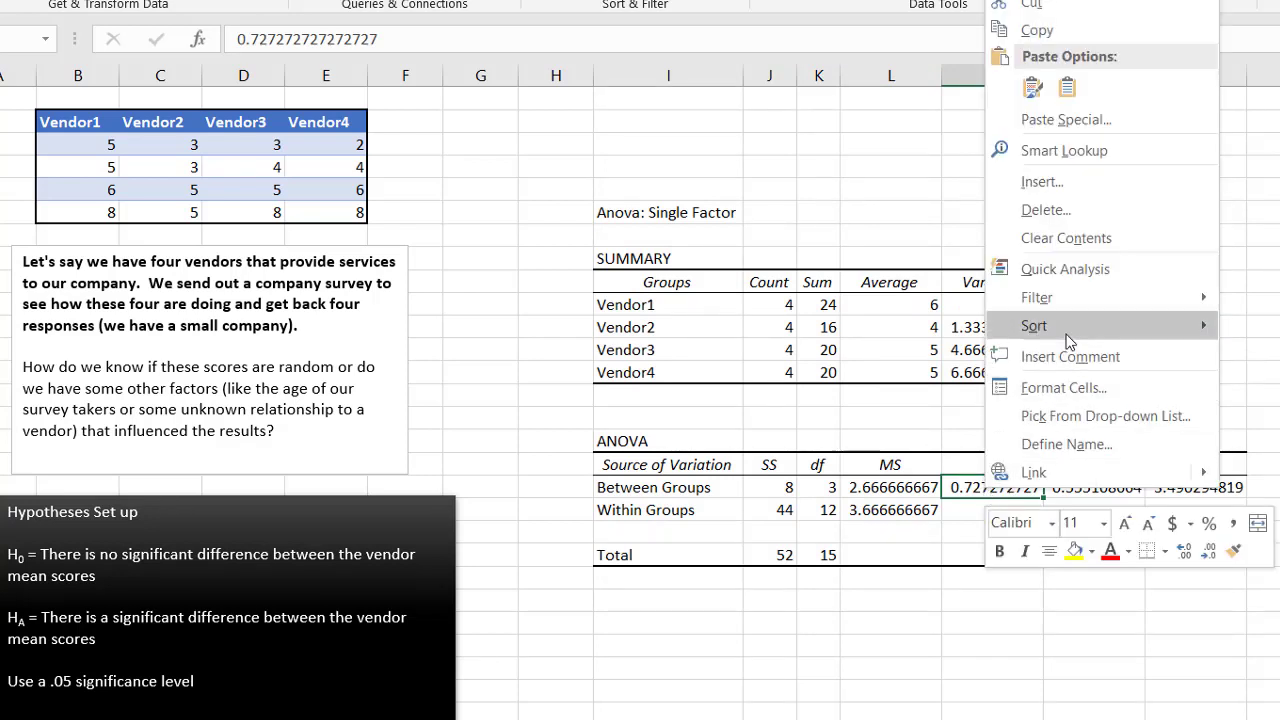
click(1073, 551)
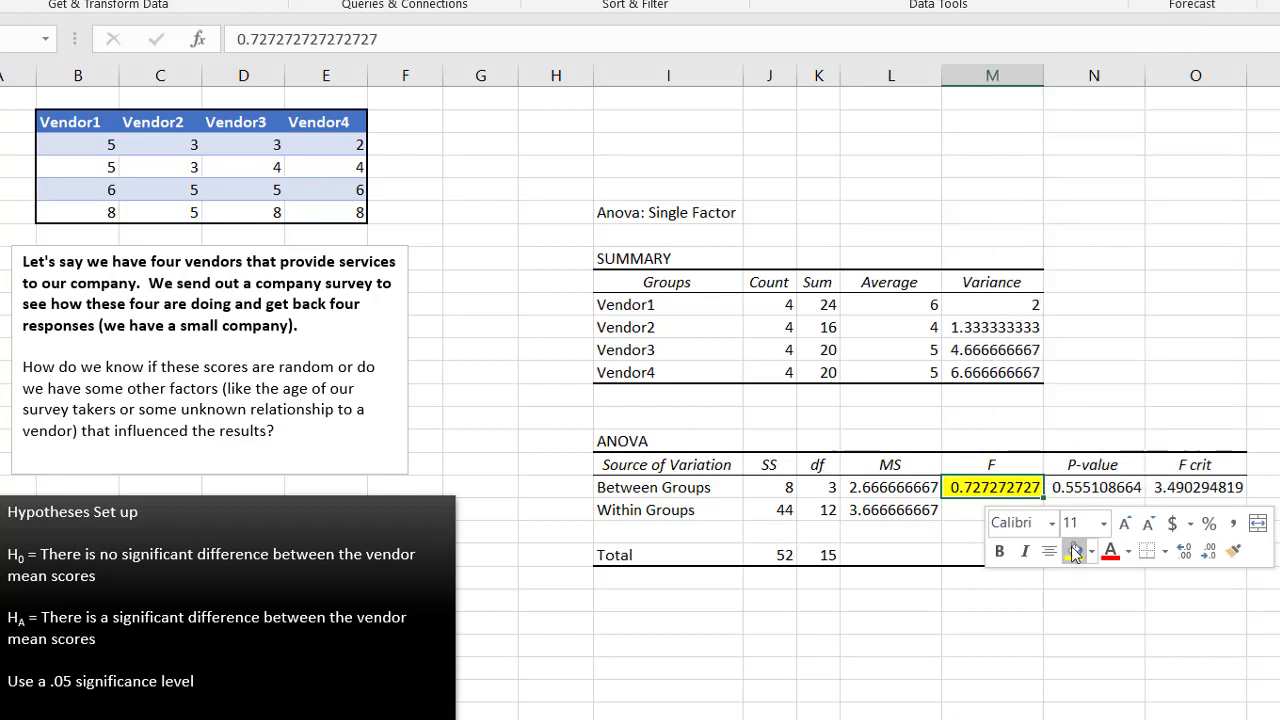
click(1210, 490)
right_click(1211, 494)
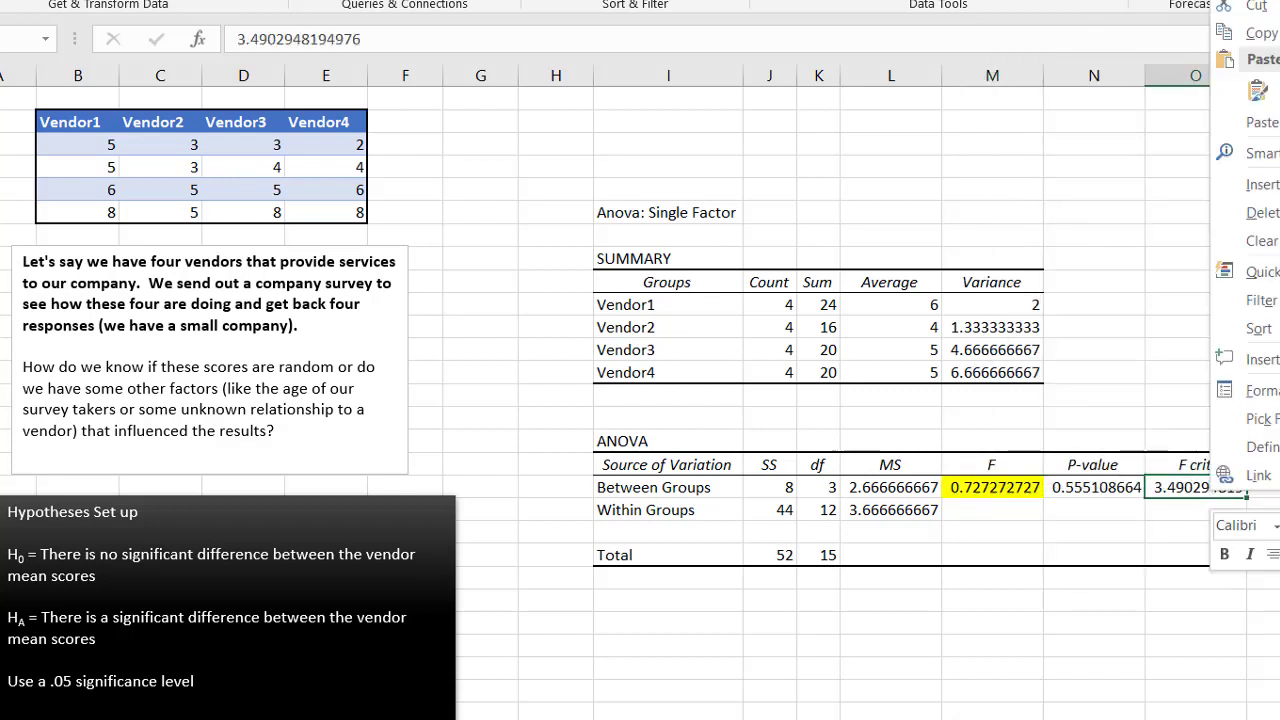
click(1279, 553)
click(1262, 646)
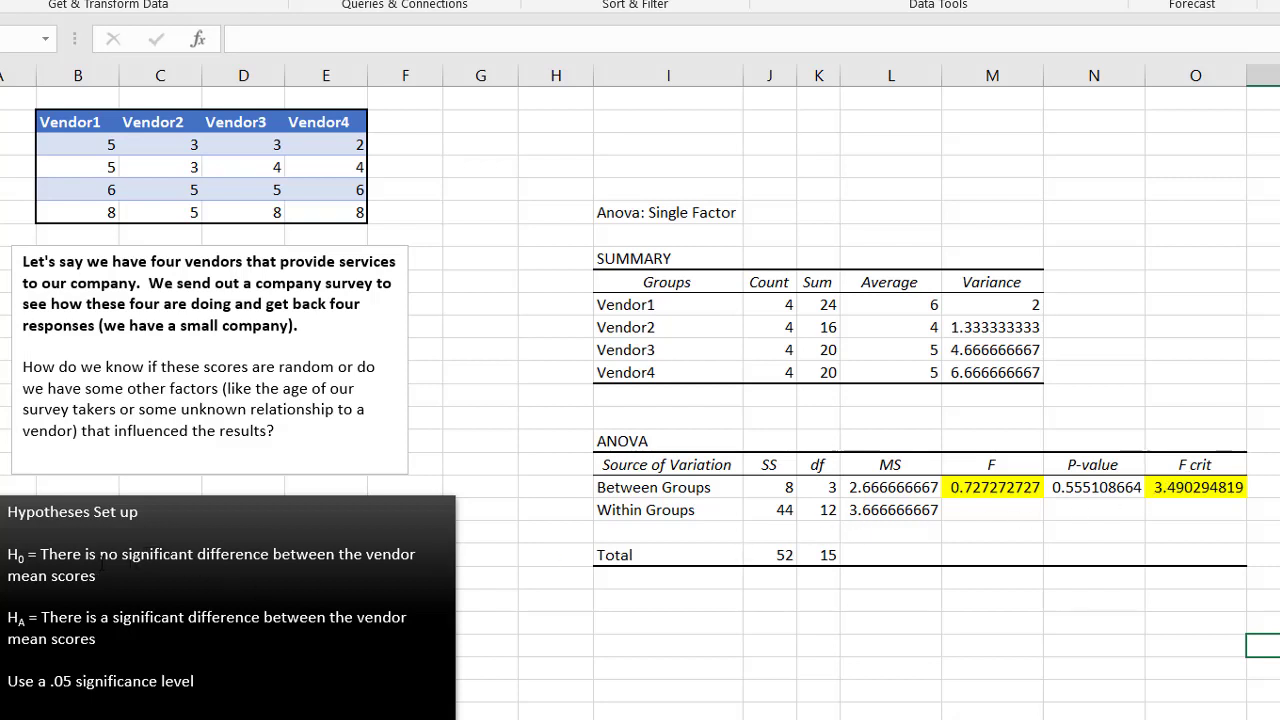
- Compare the ANOVA table's F value with F crit and check the vendor averages against the source scores
click(1195, 487)
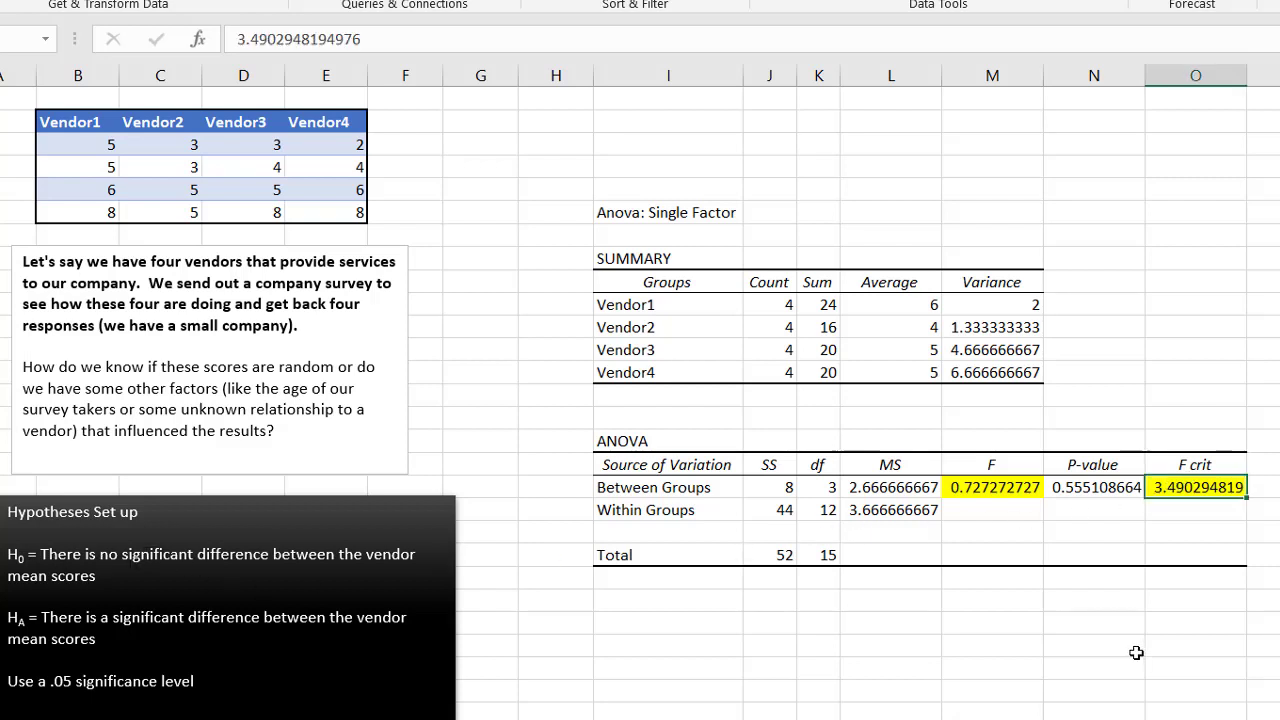
click(997, 486)
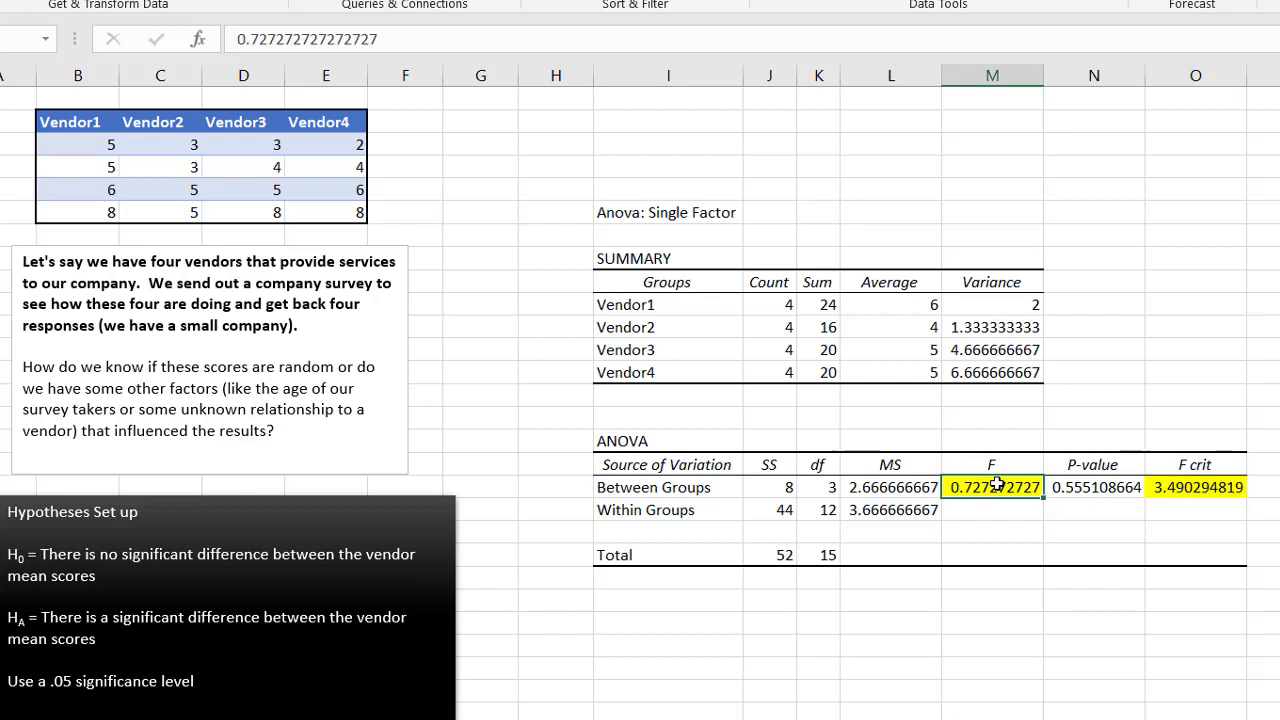
click(1196, 487)
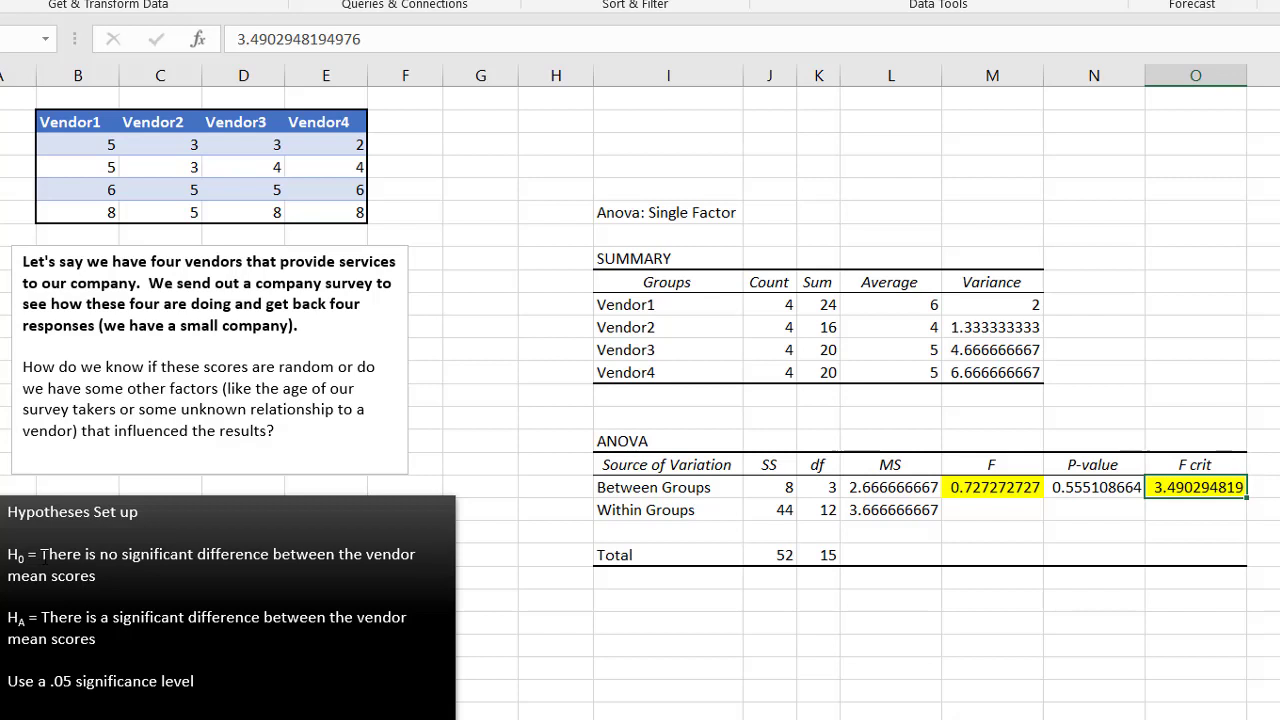
click(478, 168)
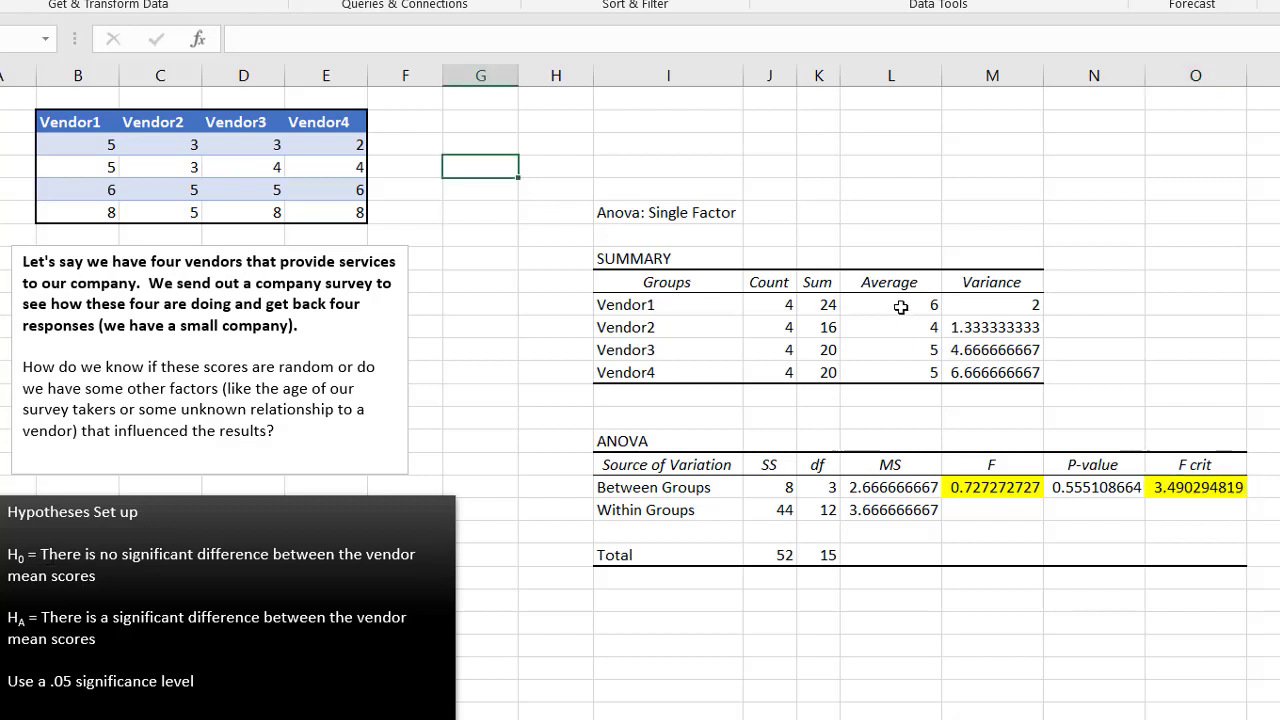
drag(901, 307, 908, 368)
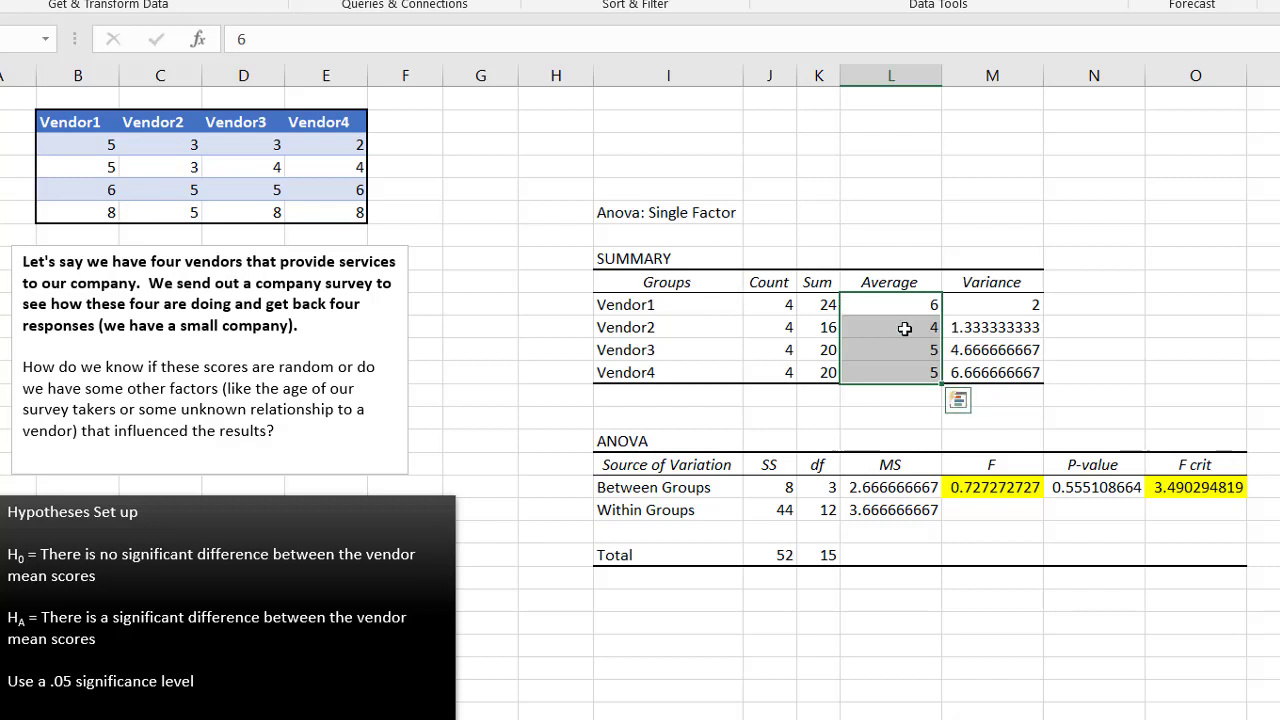
click(160, 78)
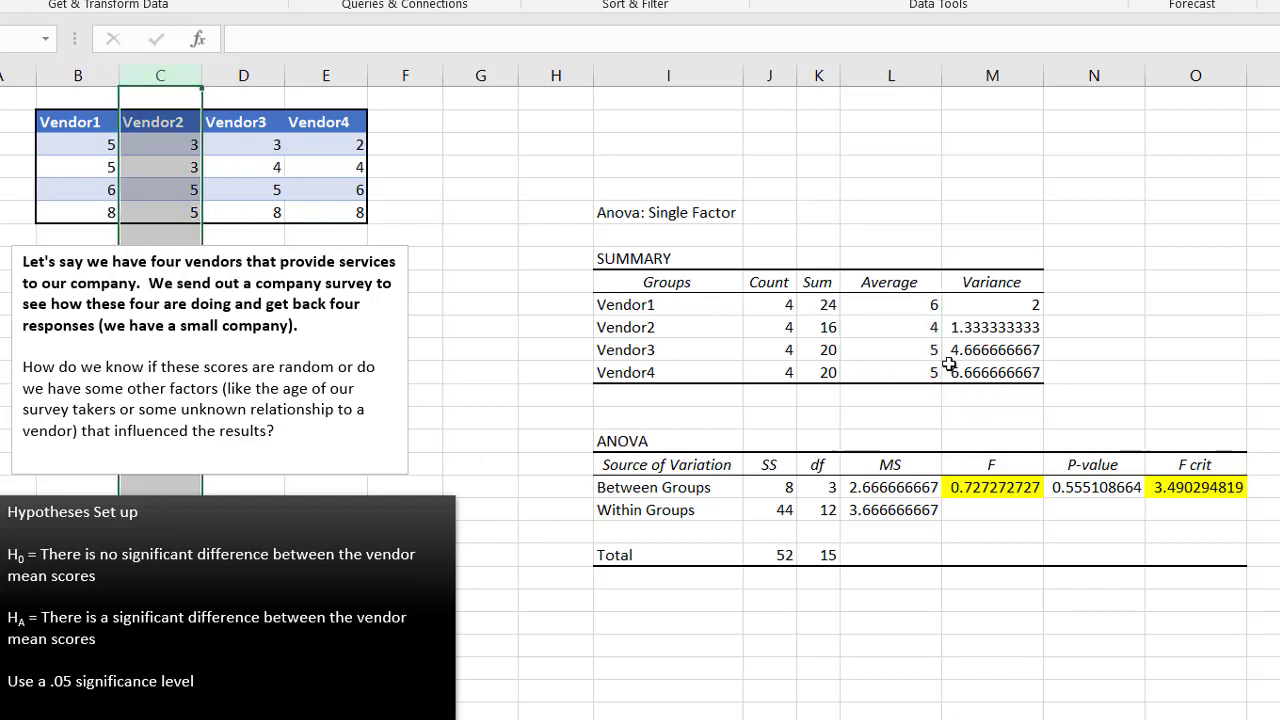
click(908, 350)
click(243, 76)
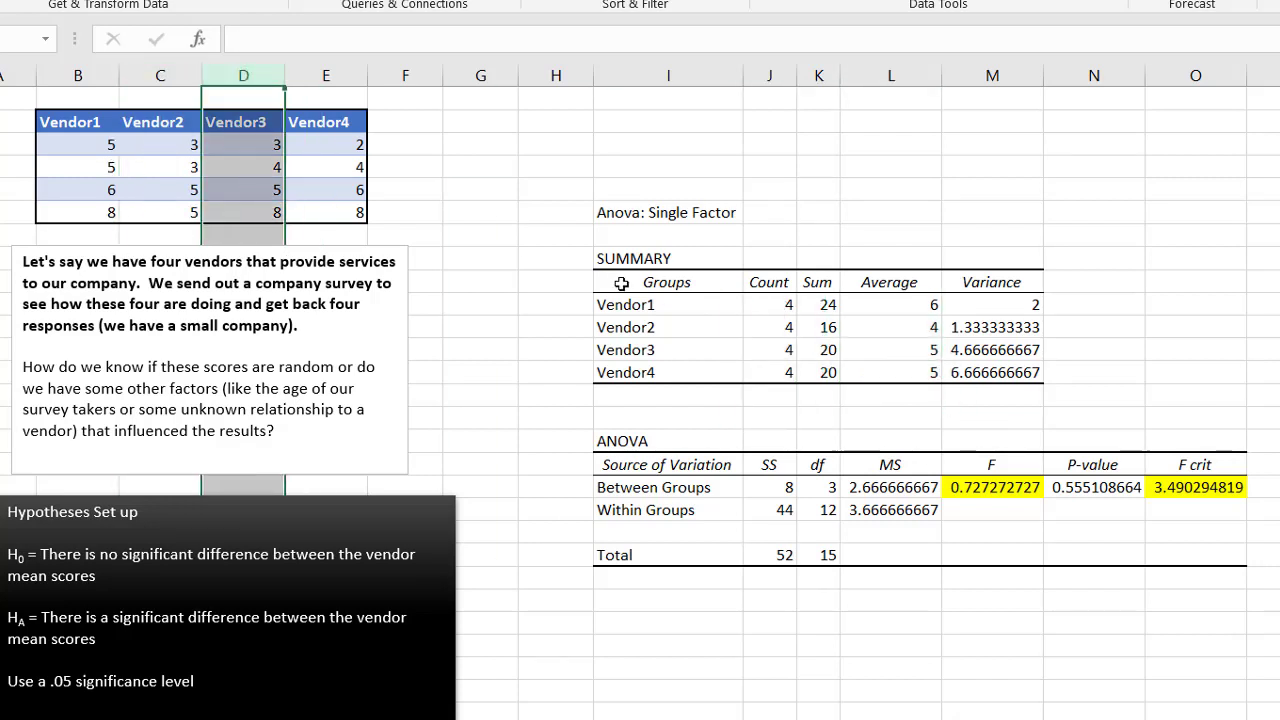
click(900, 372)
drag(900, 305, 900, 372)
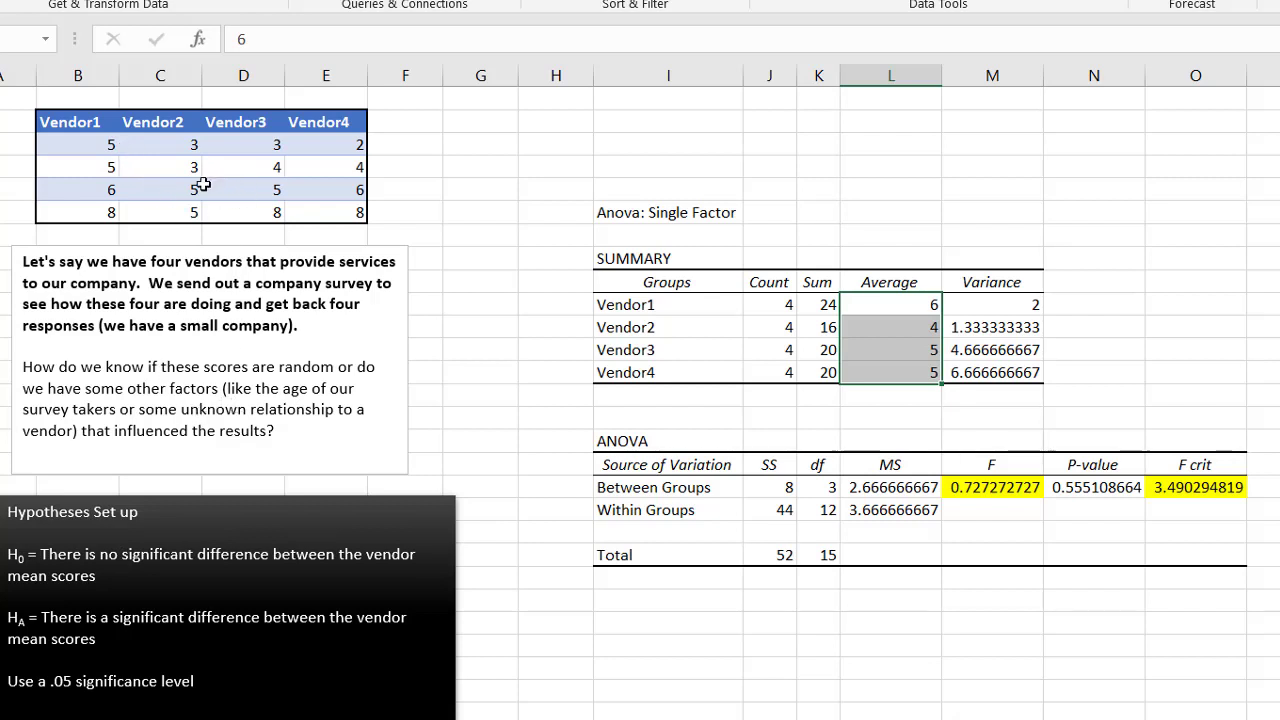
click(1117, 649)
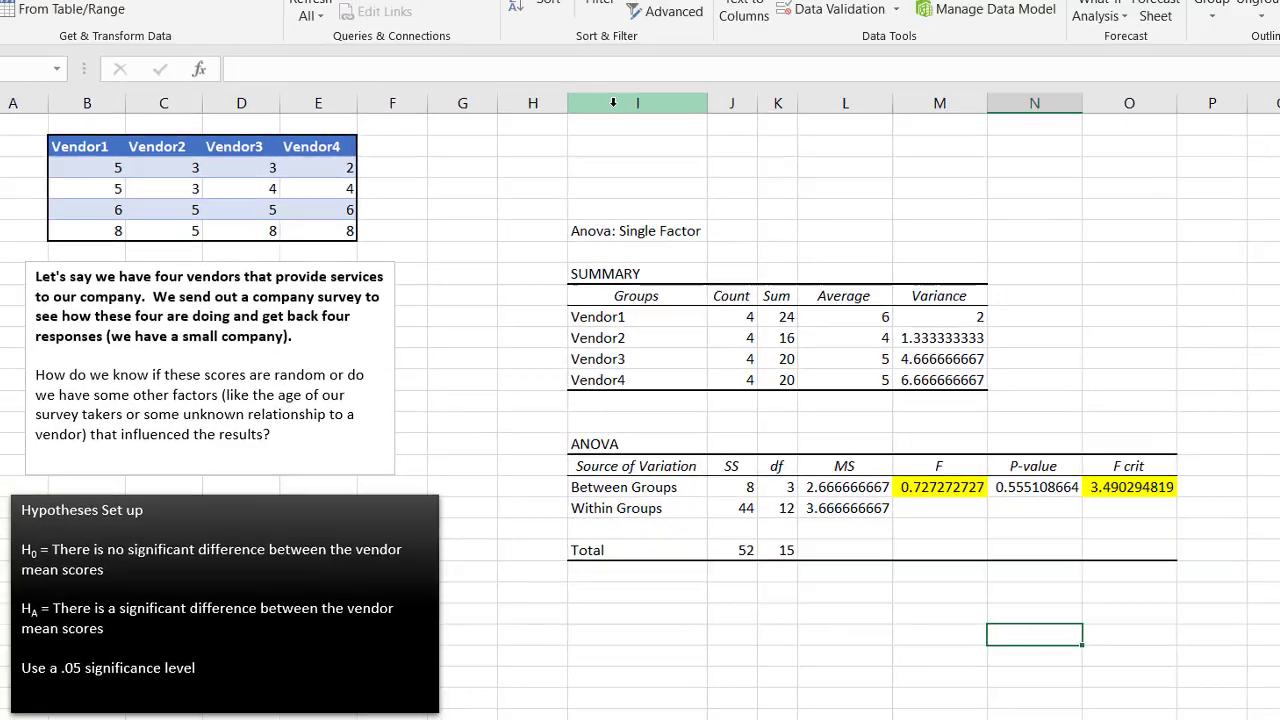
drag(638, 76, 1272, 76)
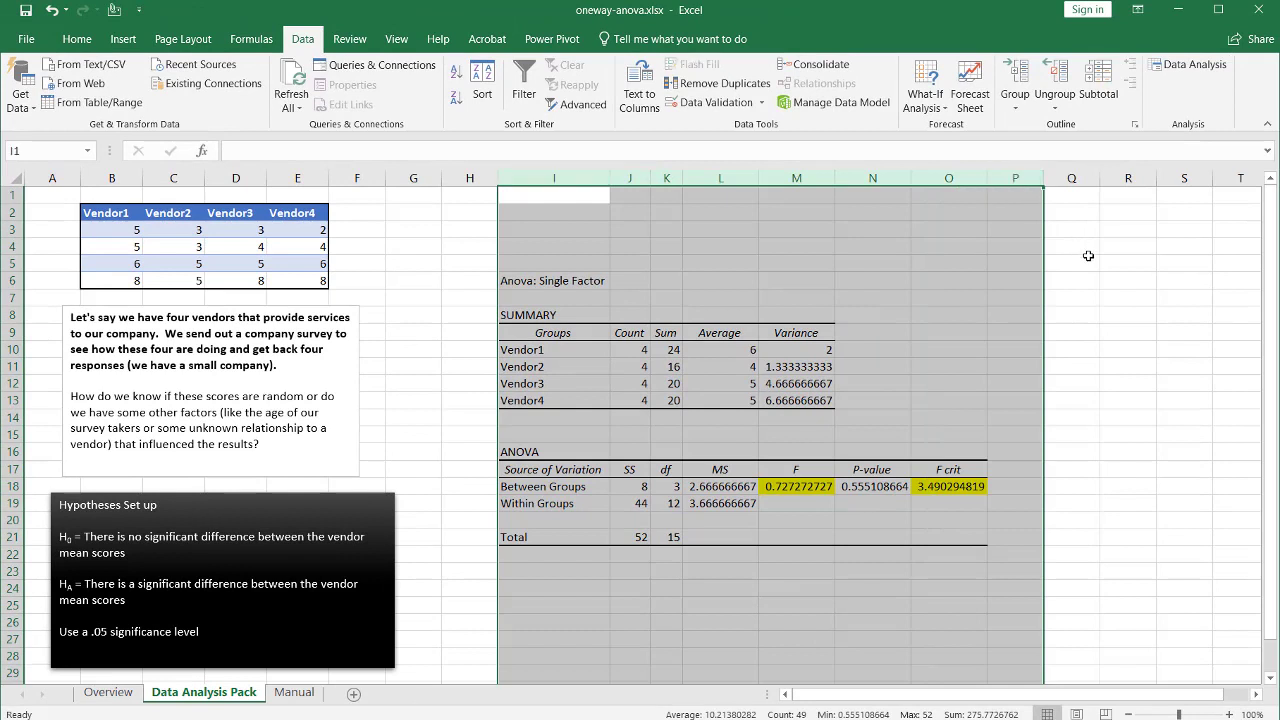
click(1089, 257)
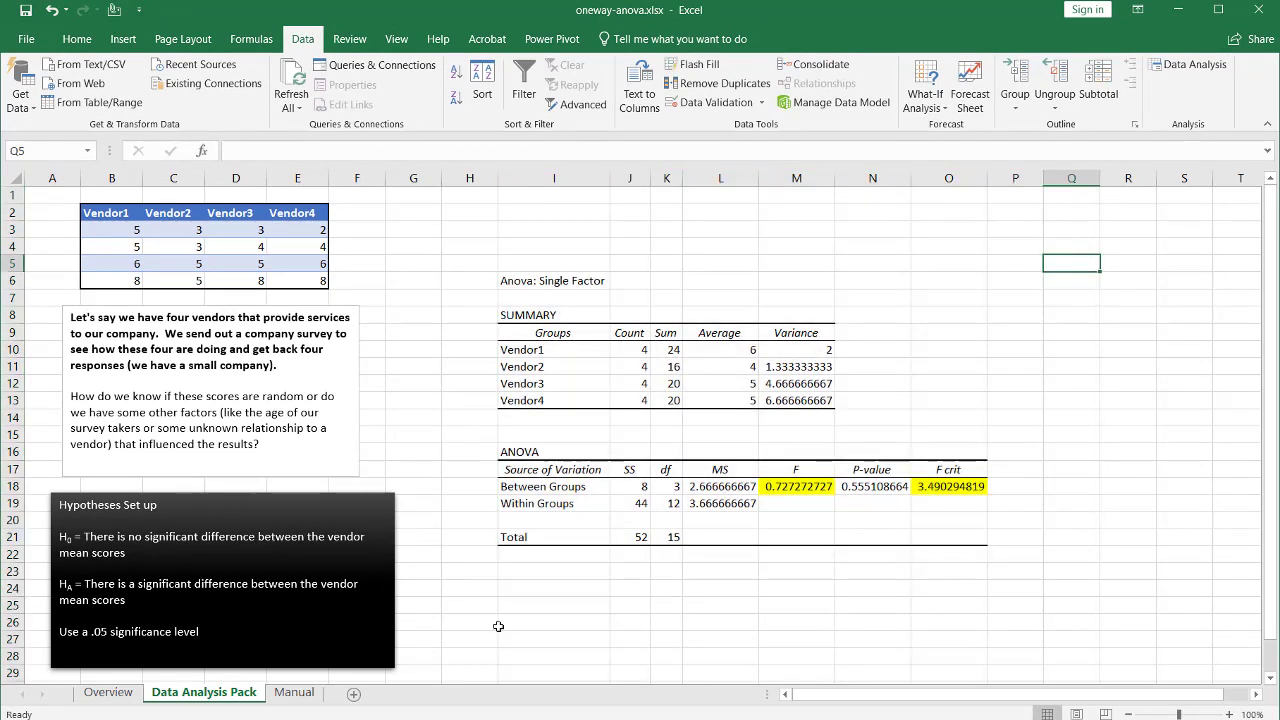
click(765, 490)
click(920, 485)
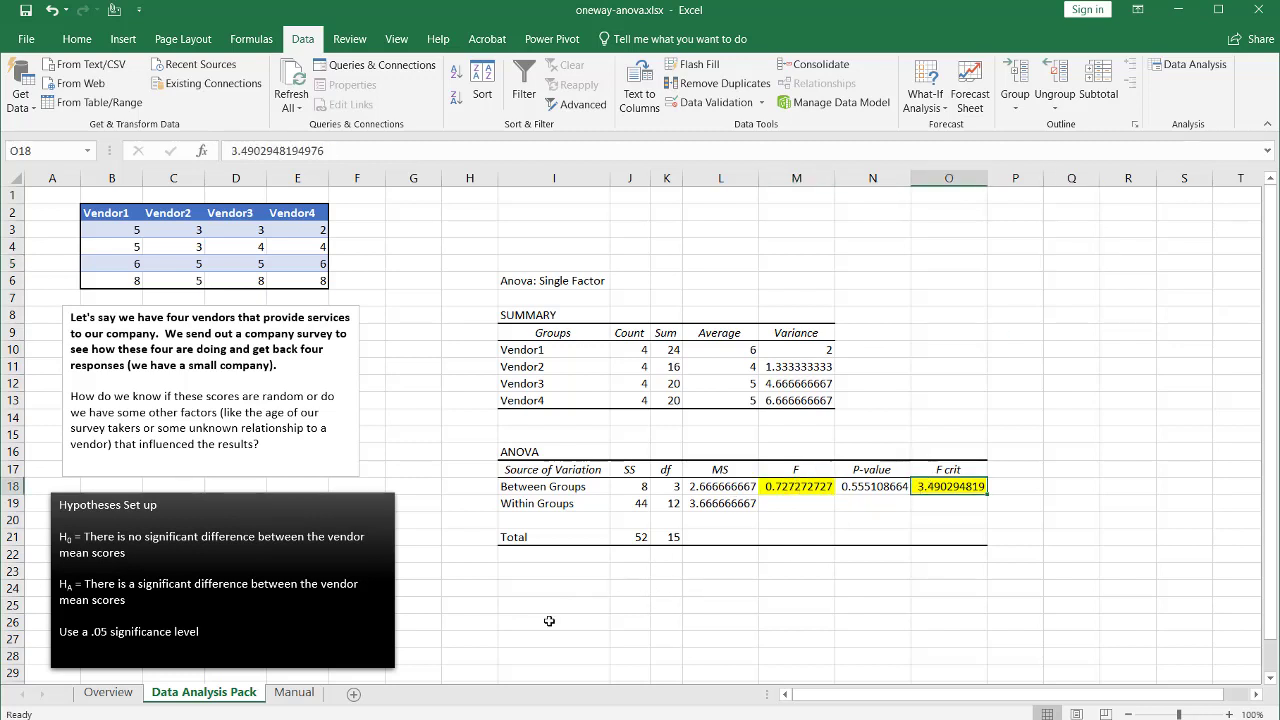
- Switch to the Manual sheet and review the vendor scores and the hypotheses text box
click(311, 695)
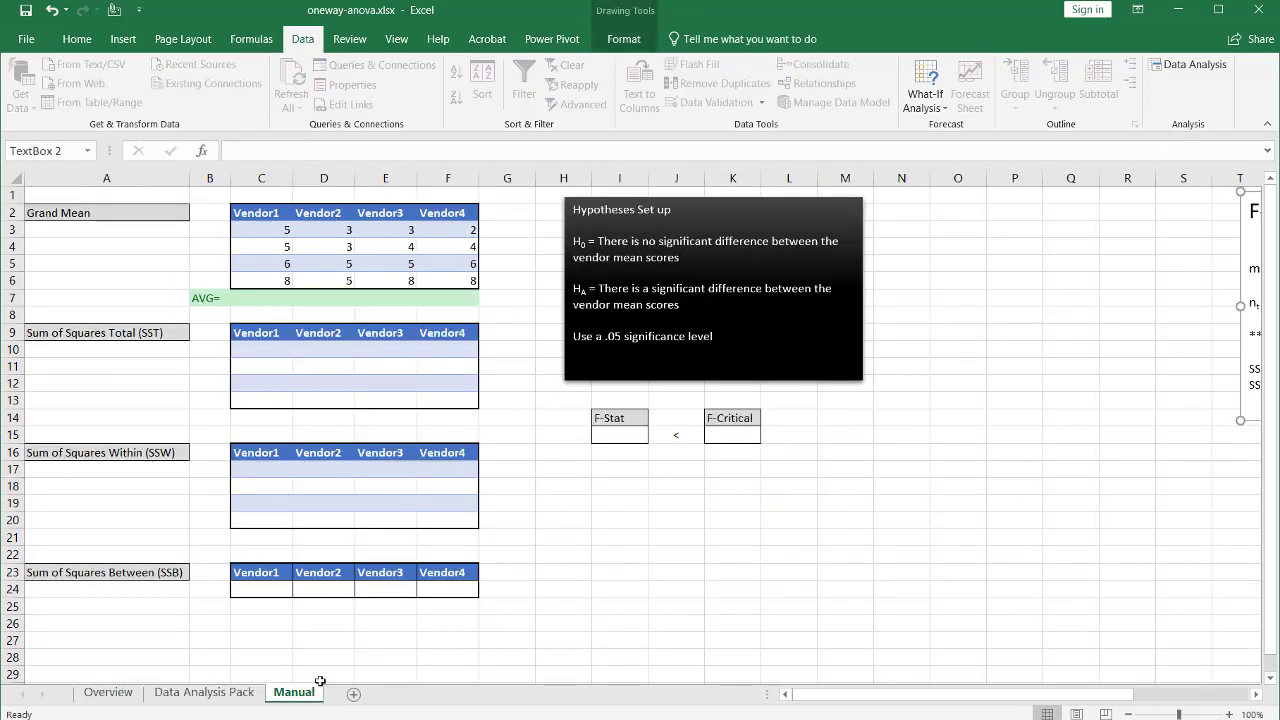
click(615, 593)
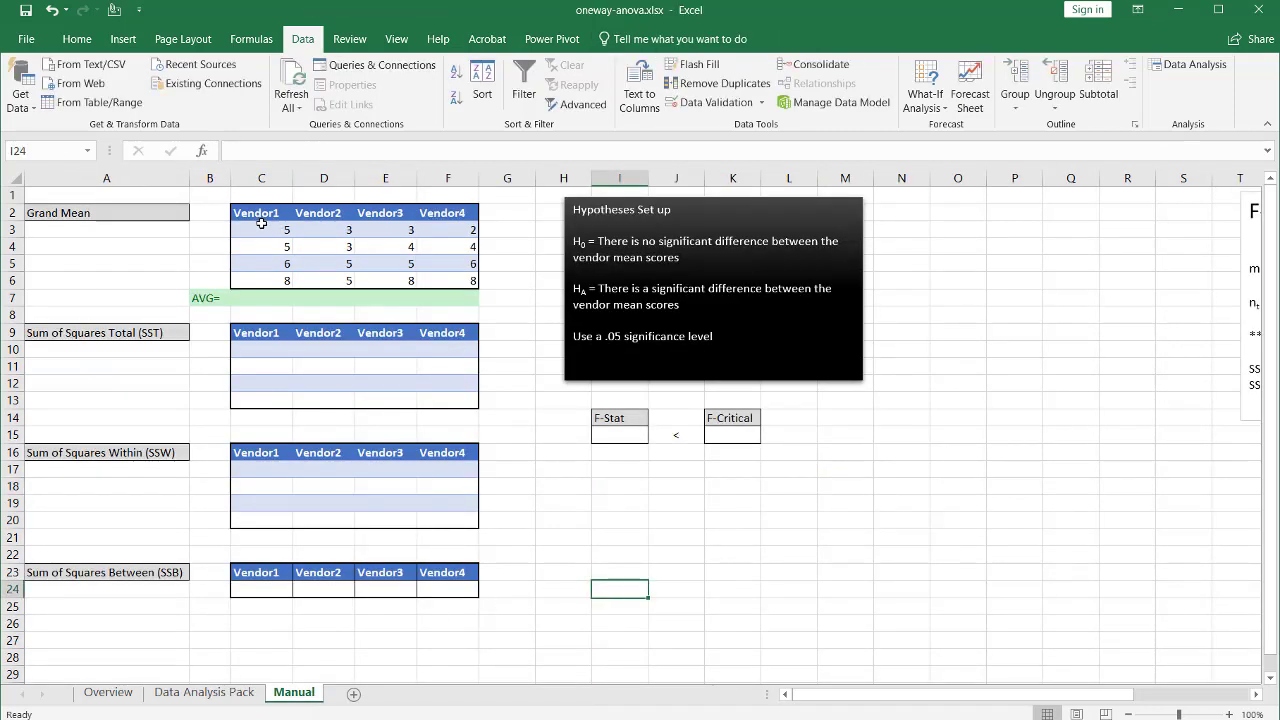
drag(261, 226, 460, 282)
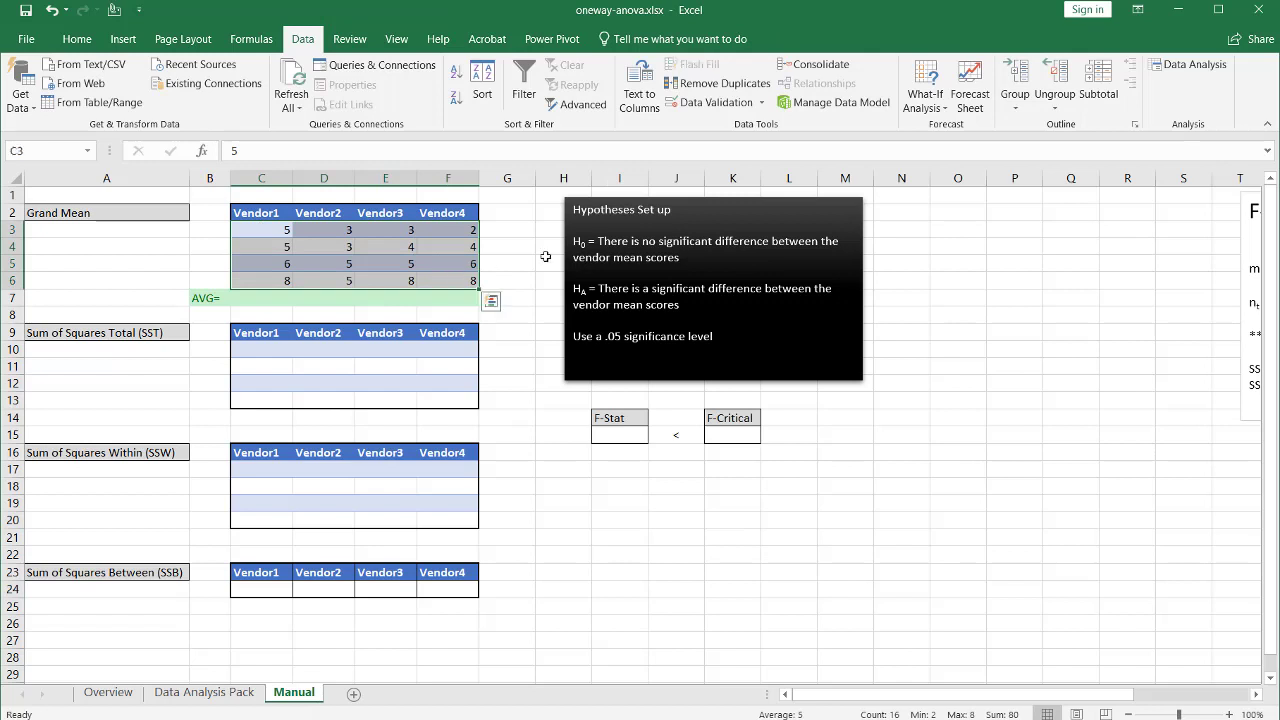
click(693, 208)
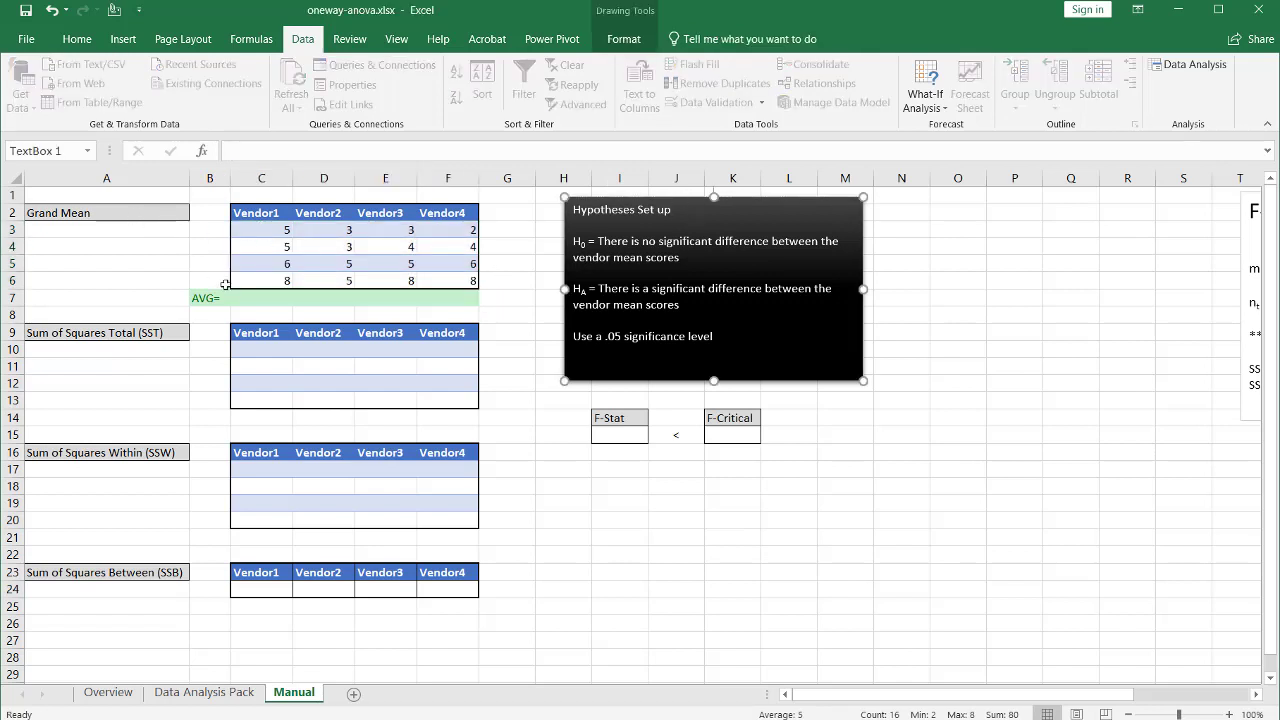
- Calculate Vendor1's average score in C7 with =AVERAGE(C3:C6)
click(267, 297)
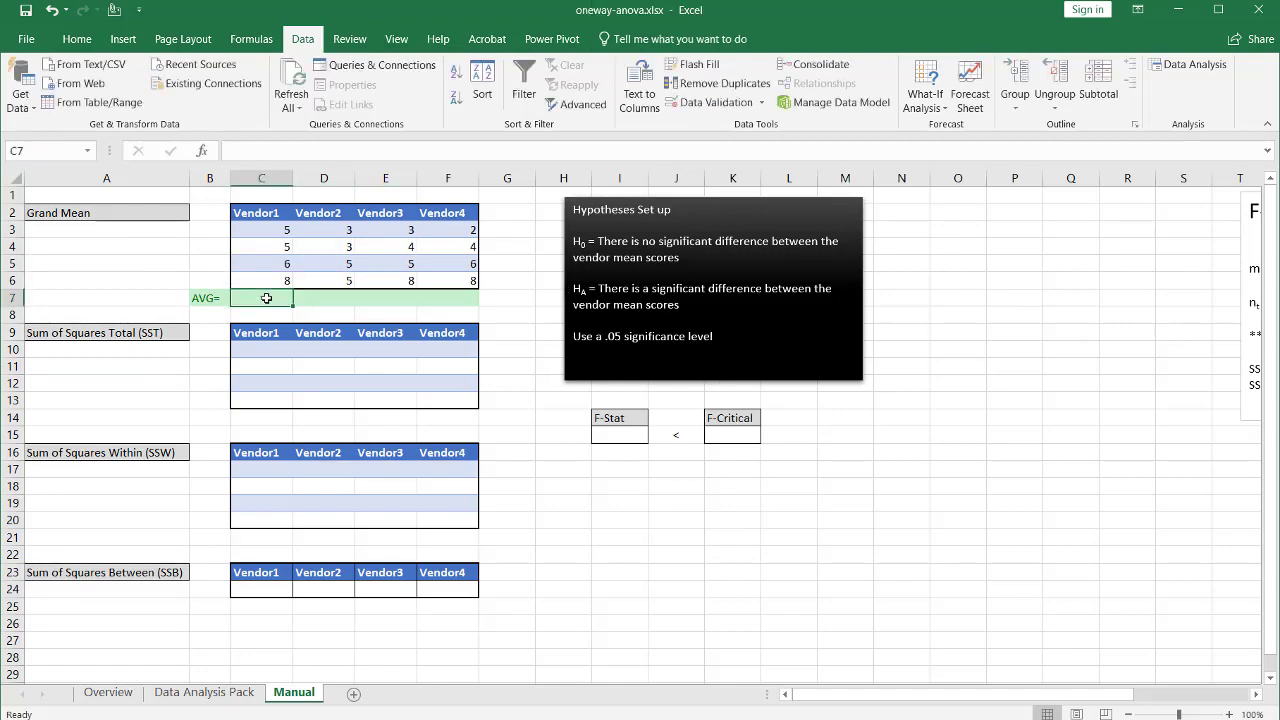
text(=su)
key(BackSpace)
key(BackSpace)
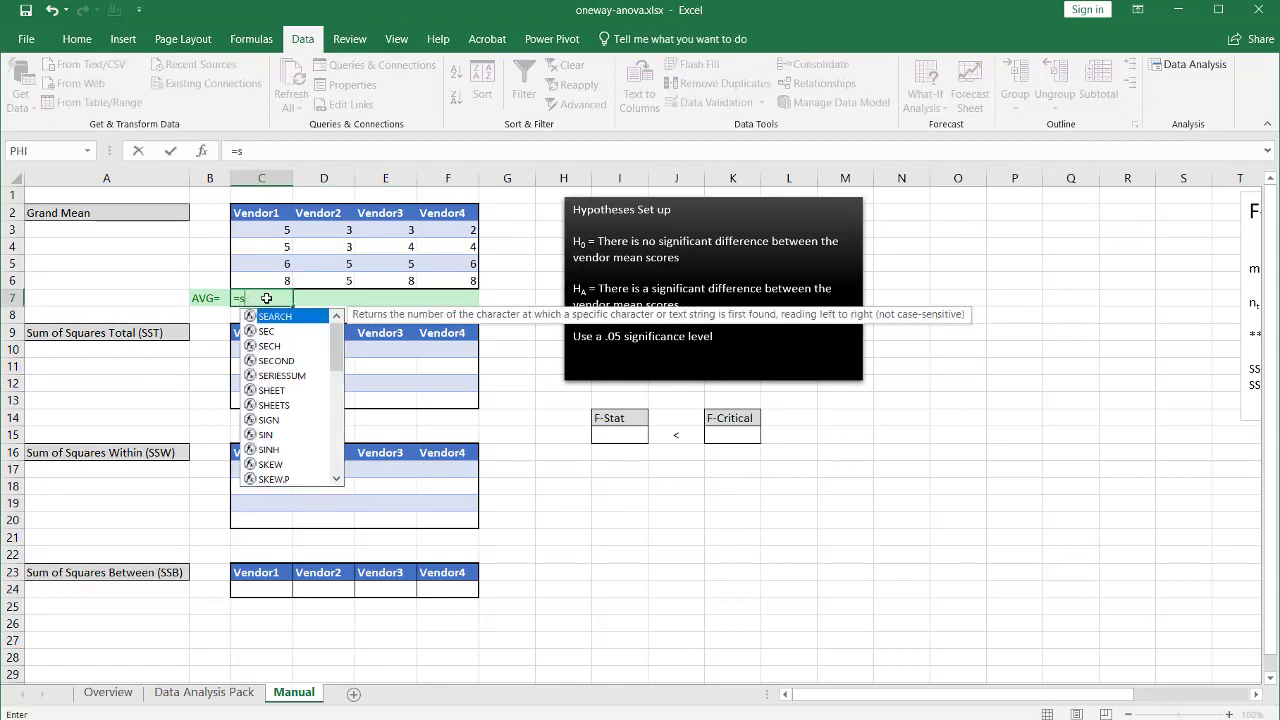
text(ave)
double_click(271, 327)
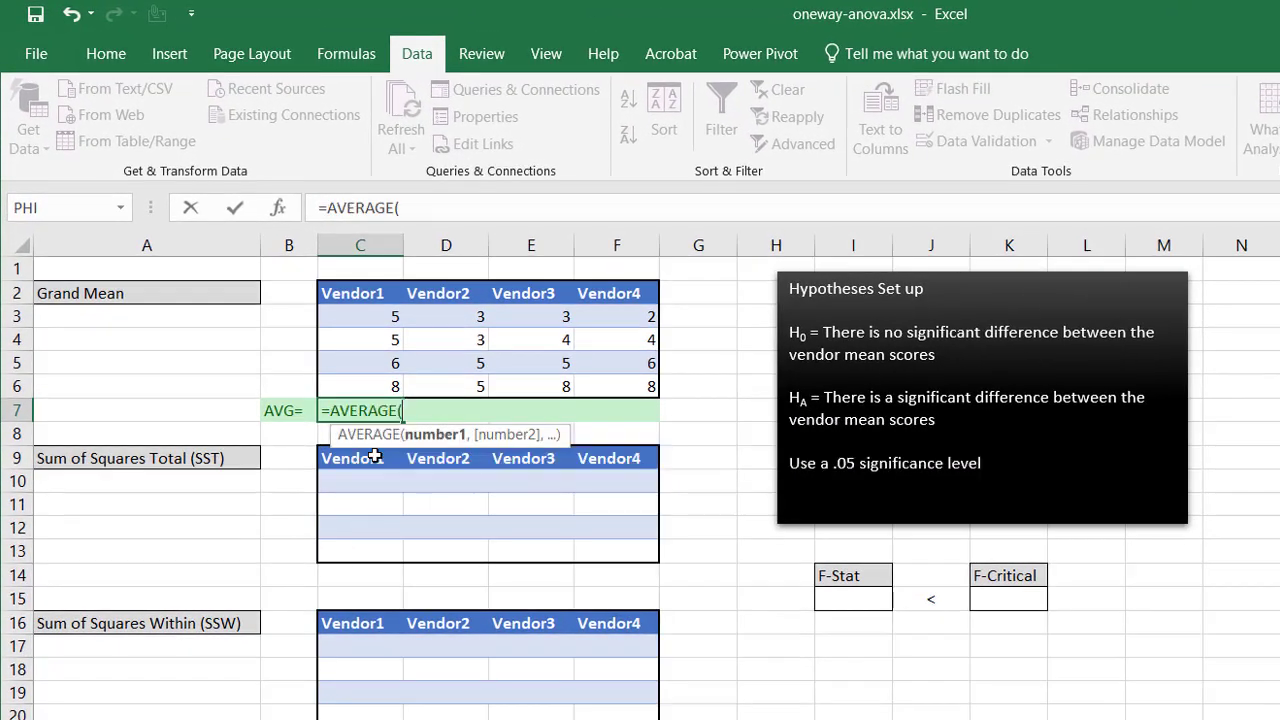
drag(393, 317, 355, 383)
key(Return)
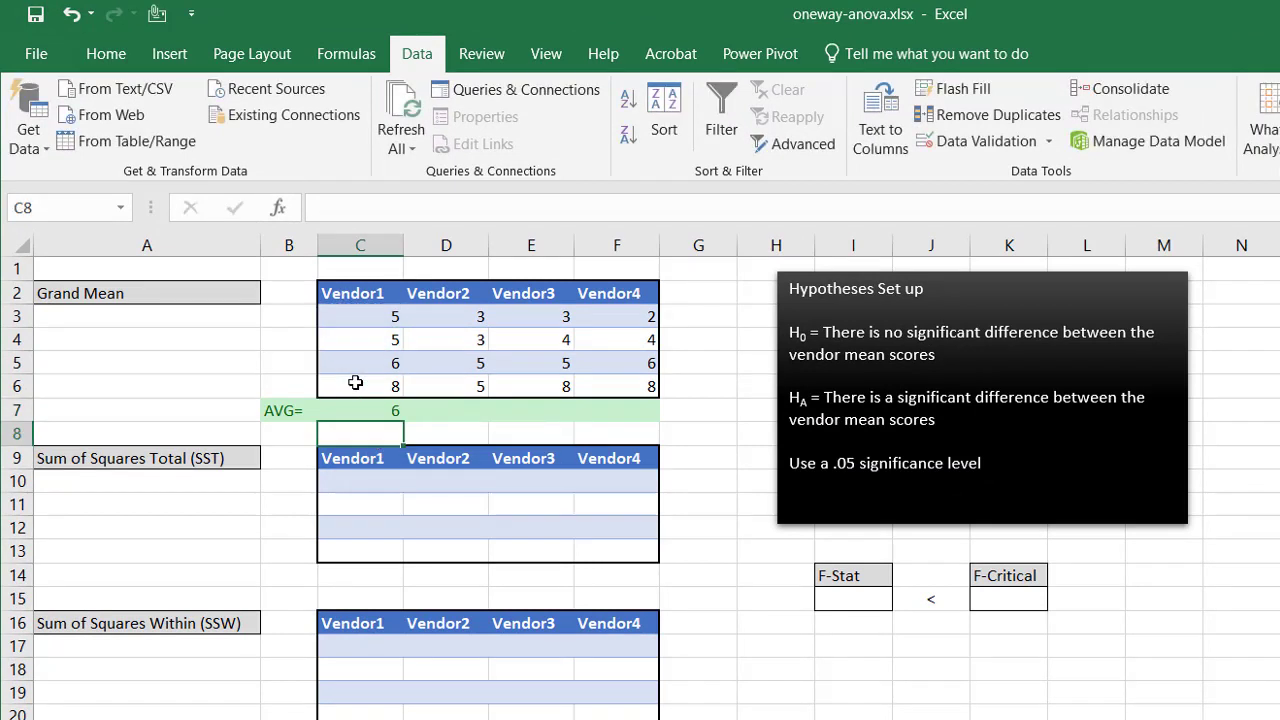
- Copy the Vendor1 average formula across D7:F7 and check the copied formulas for the other vendors
click(360, 410)
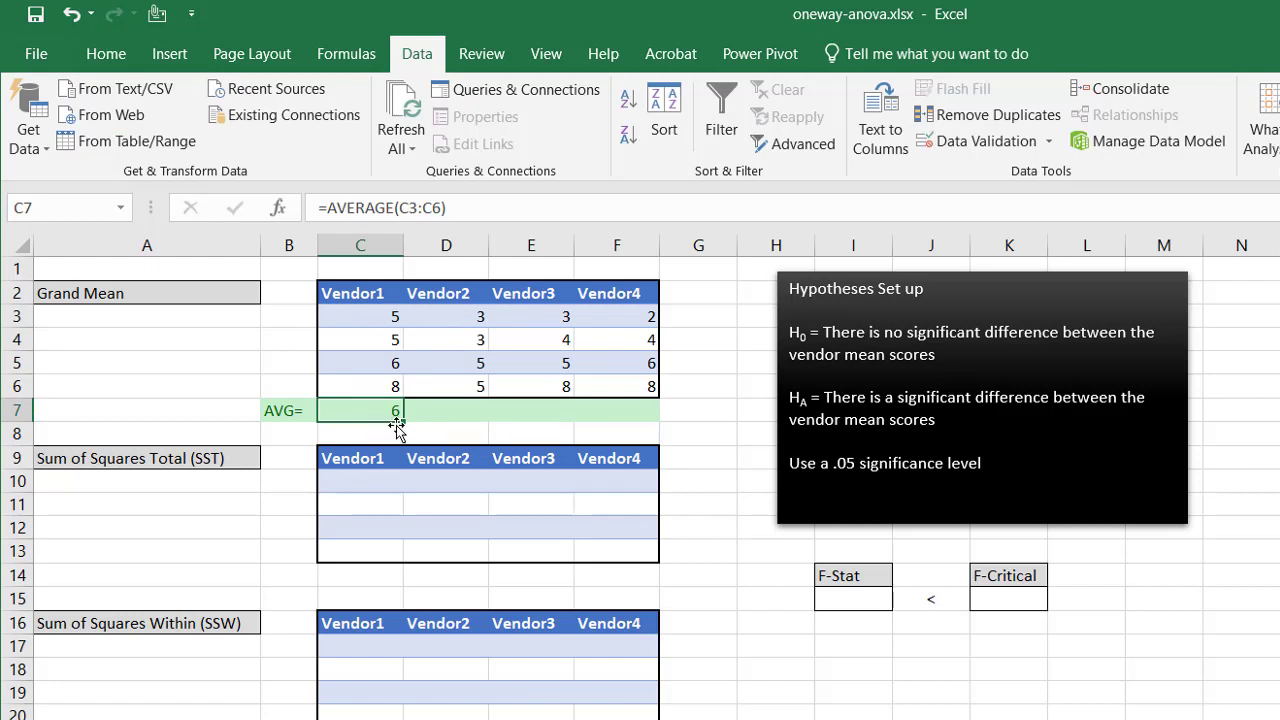
drag(403, 422, 644, 410)
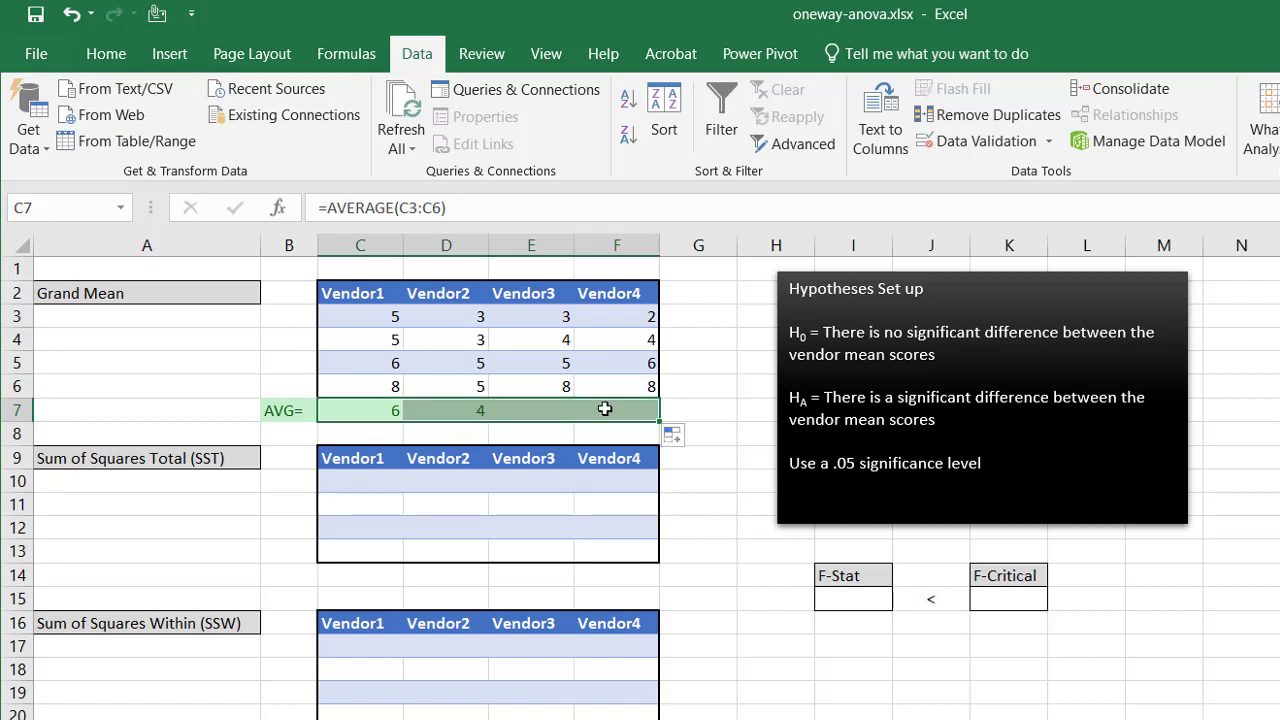
click(478, 408)
click(545, 406)
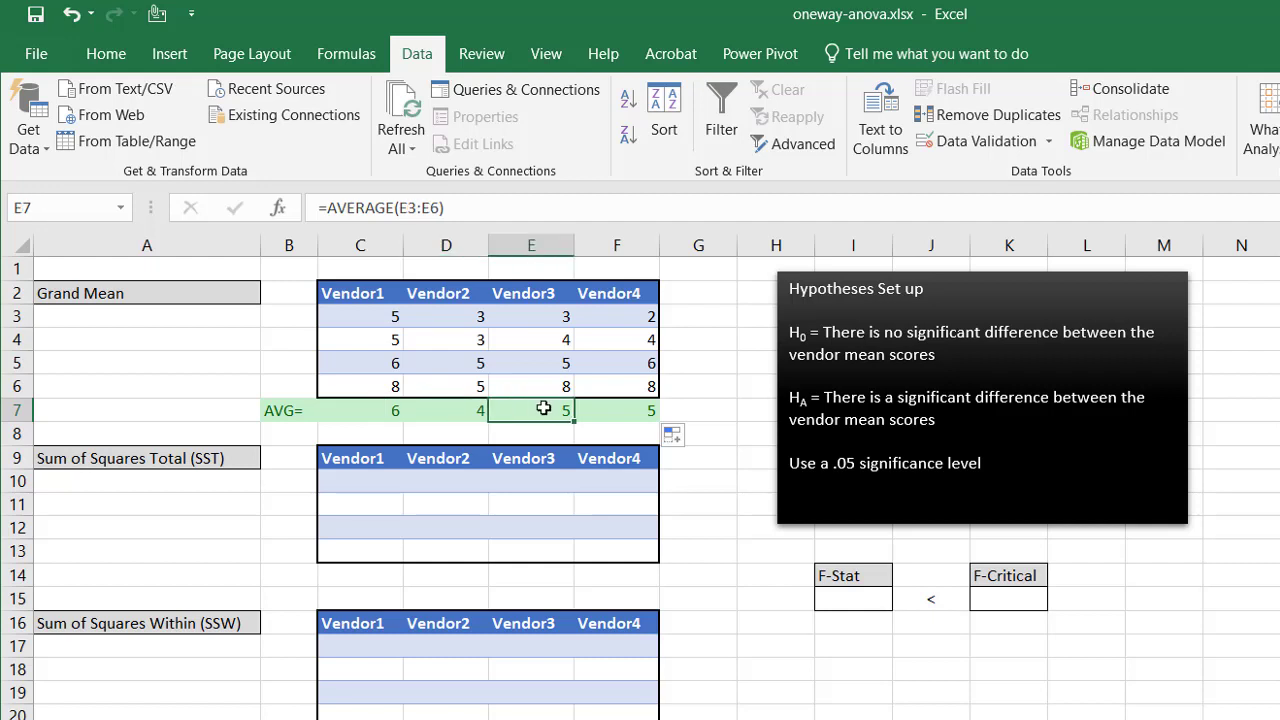
click(621, 412)
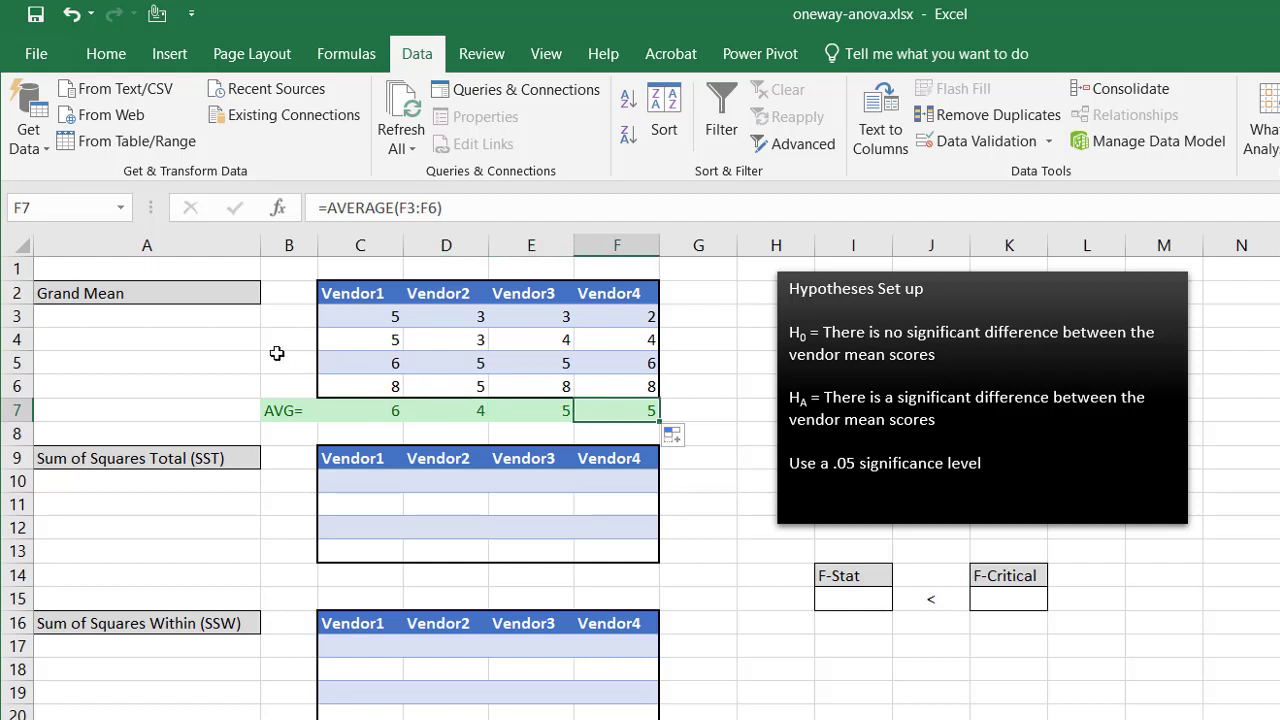
- Calculate the grand mean of all vendor scores in A3 with =AVERAGE(C3:F6)
click(169, 318)
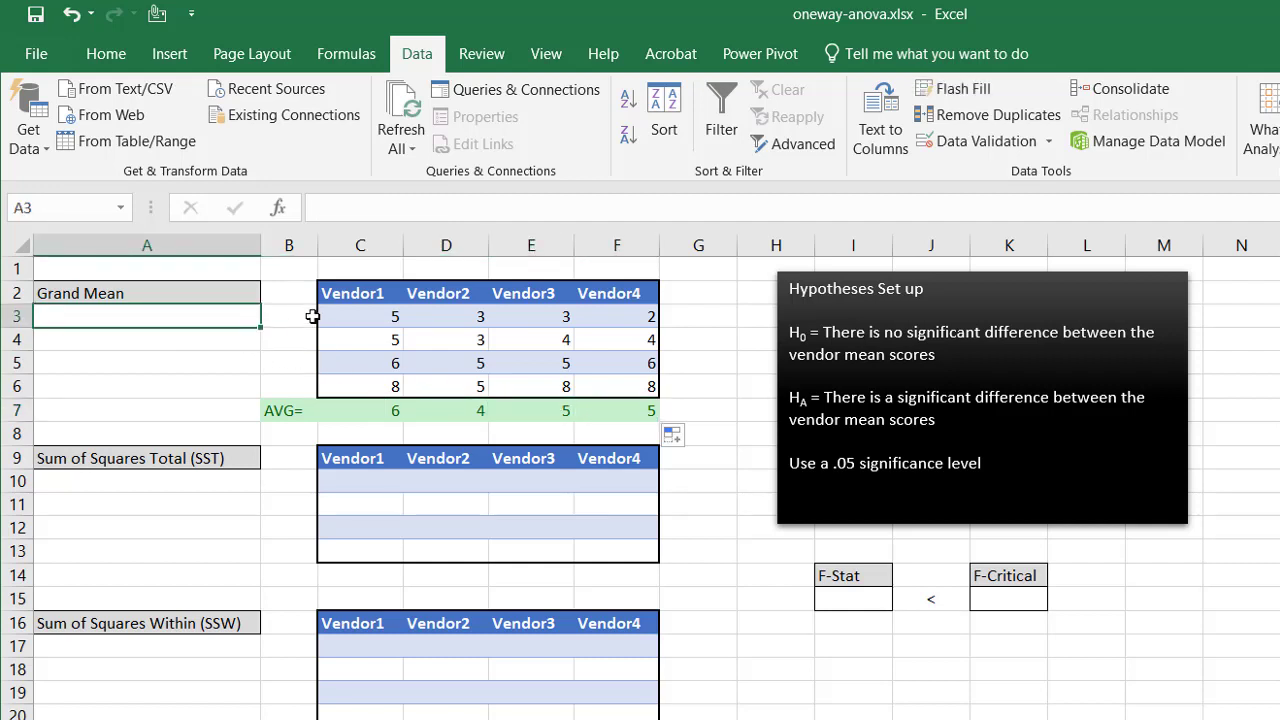
drag(350, 316, 581, 383)
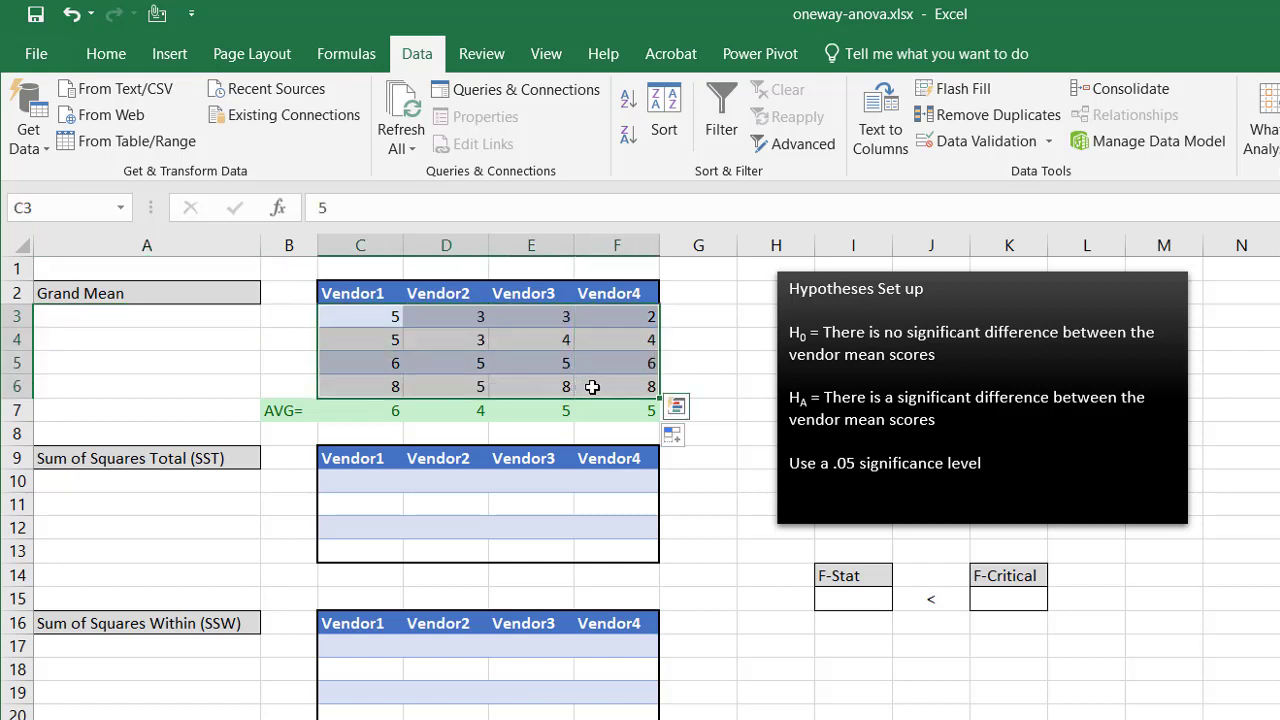
click(90, 315)
text(=aver)
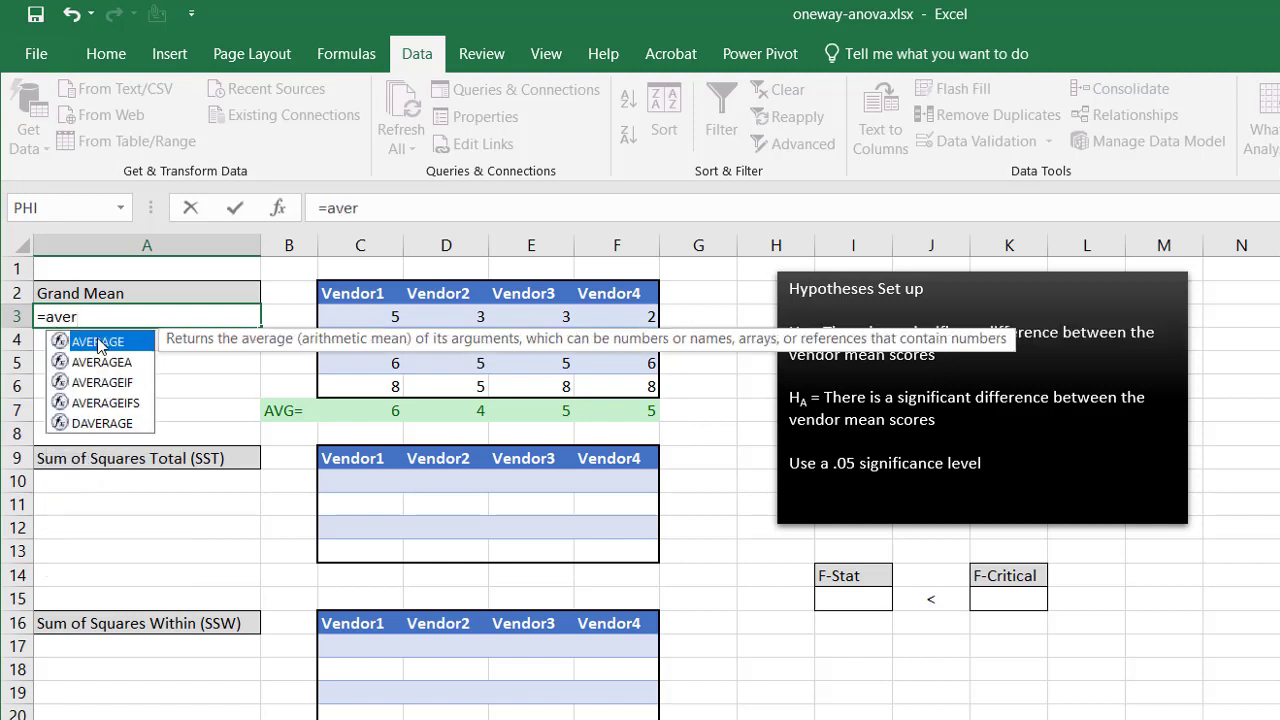
double_click(98, 343)
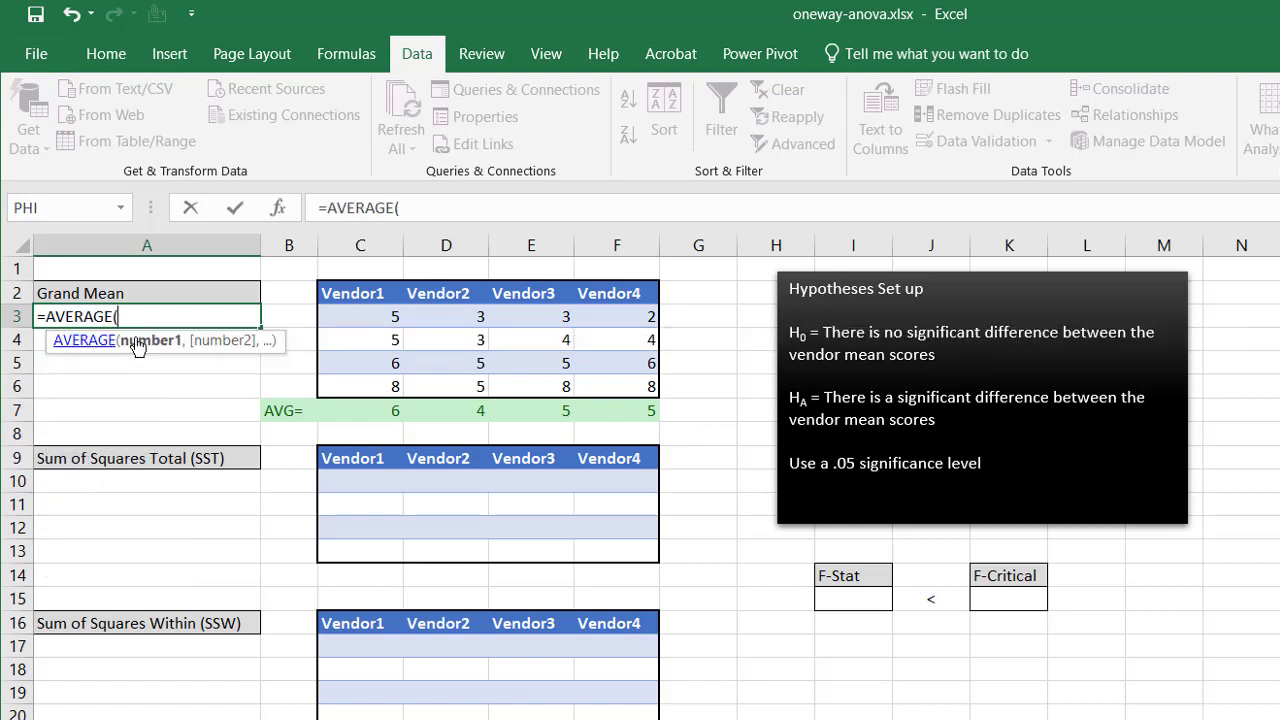
drag(337, 320, 596, 381)
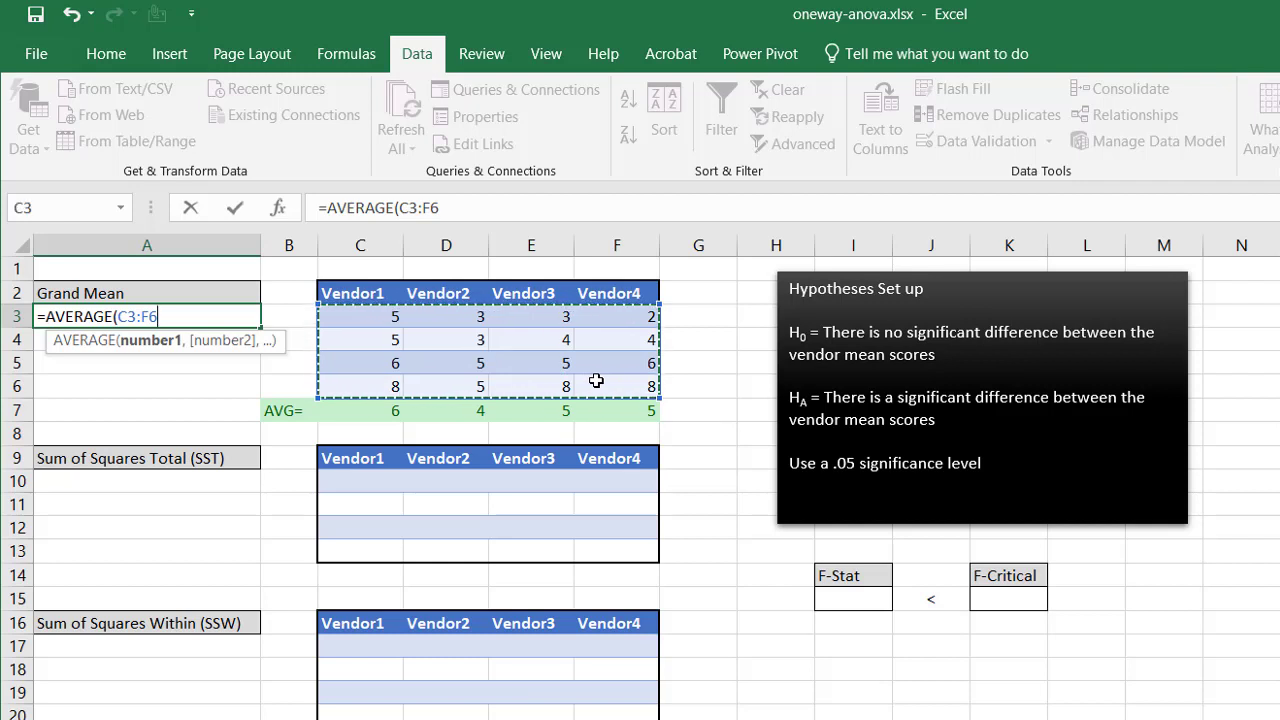
key(Return)
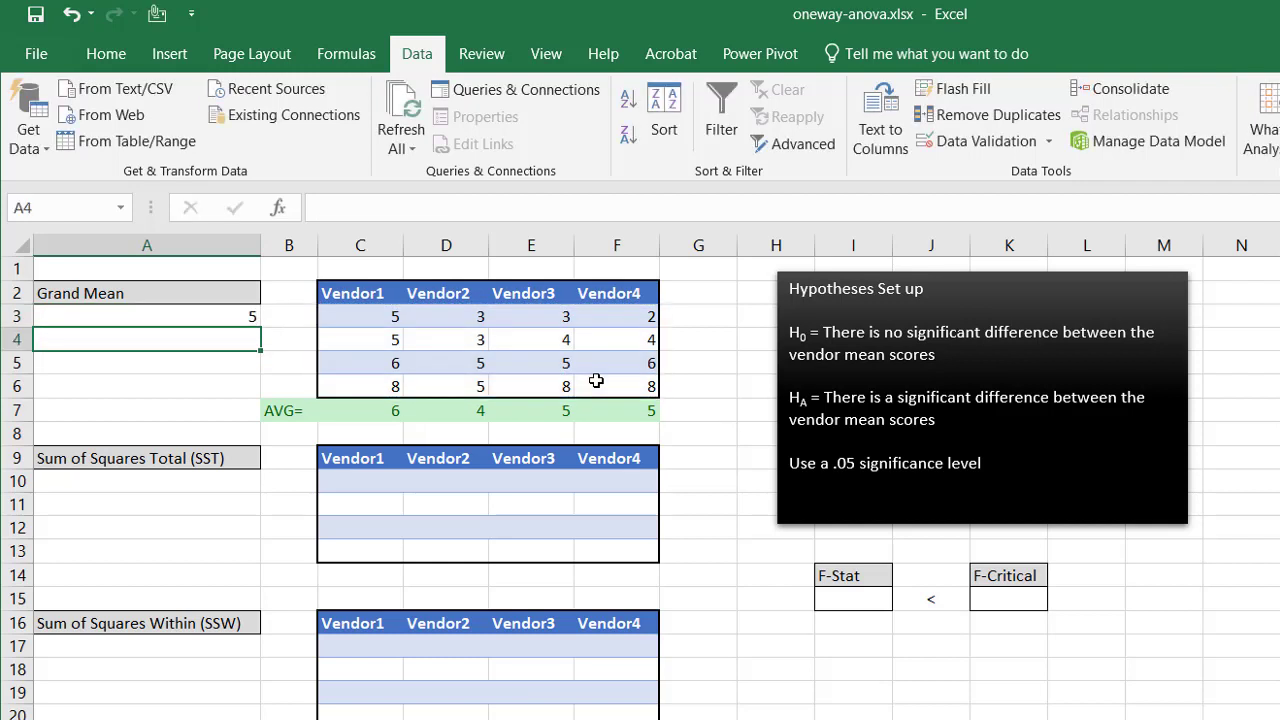
- Enter the squared deviation of the first Vendor1 score from the grand mean in C10 as =(C3-A3)^2
click(368, 480)
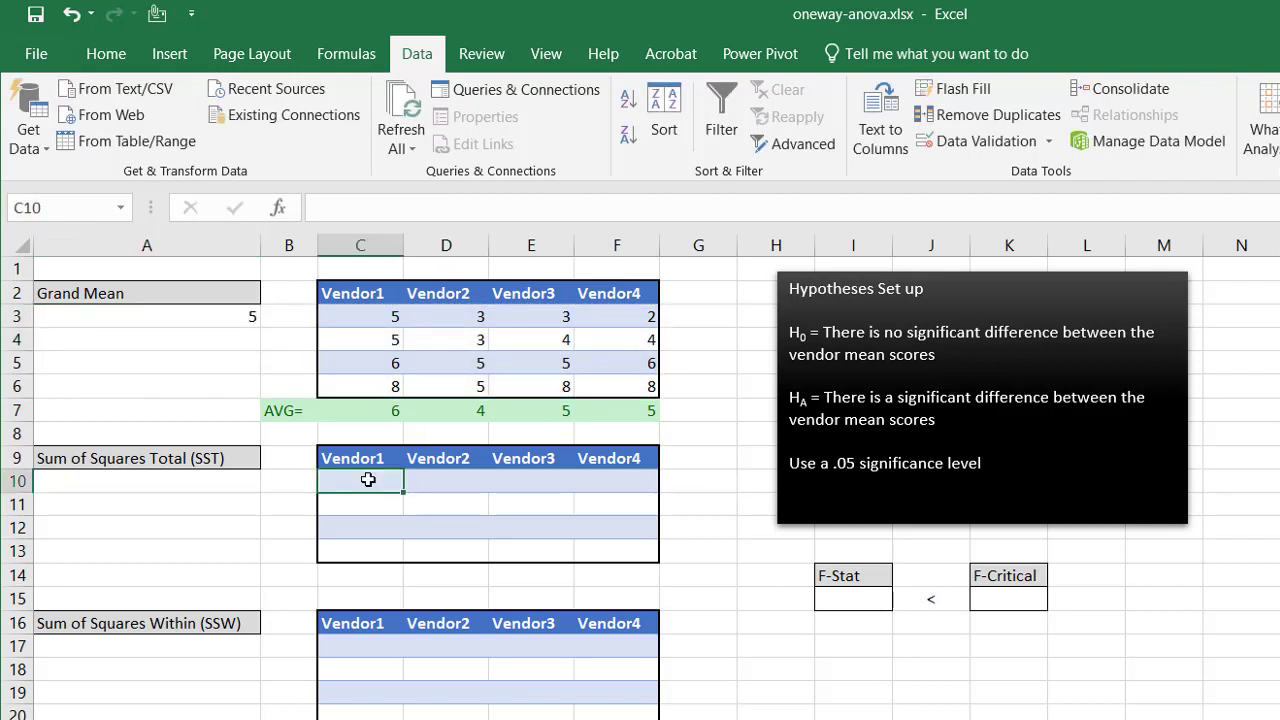
text(=)
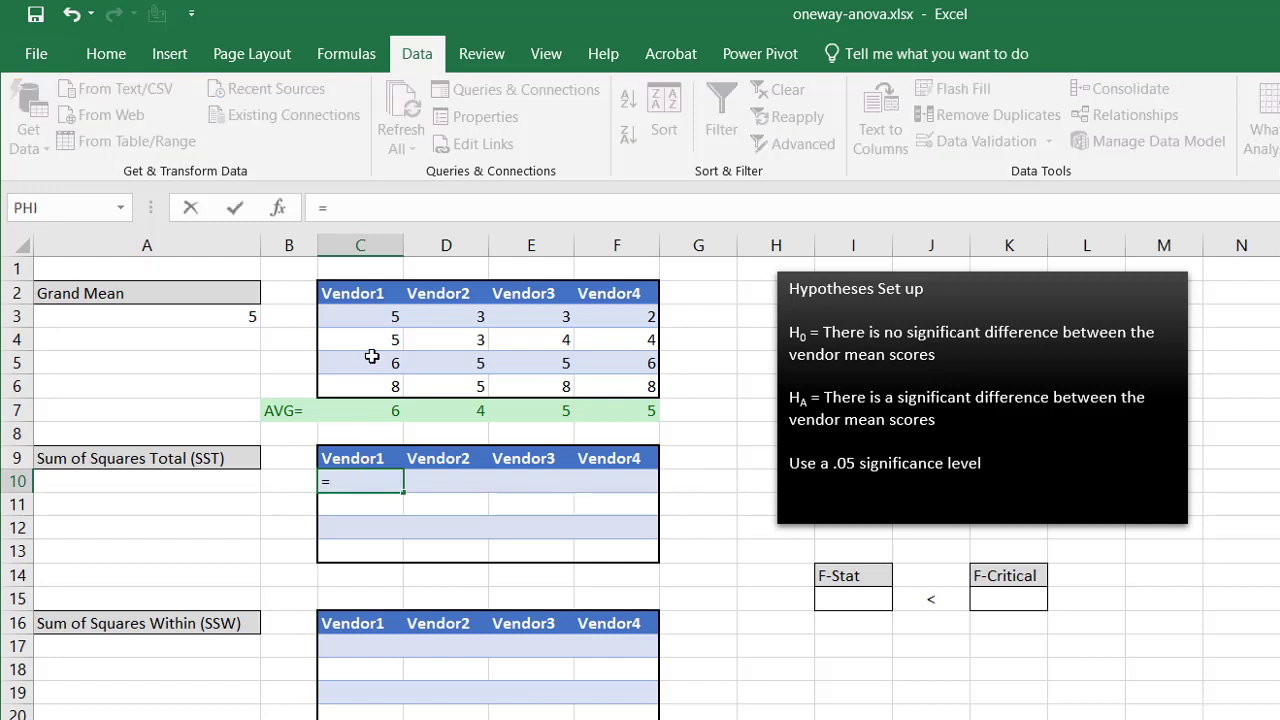
text(()
click(366, 317)
text(-)
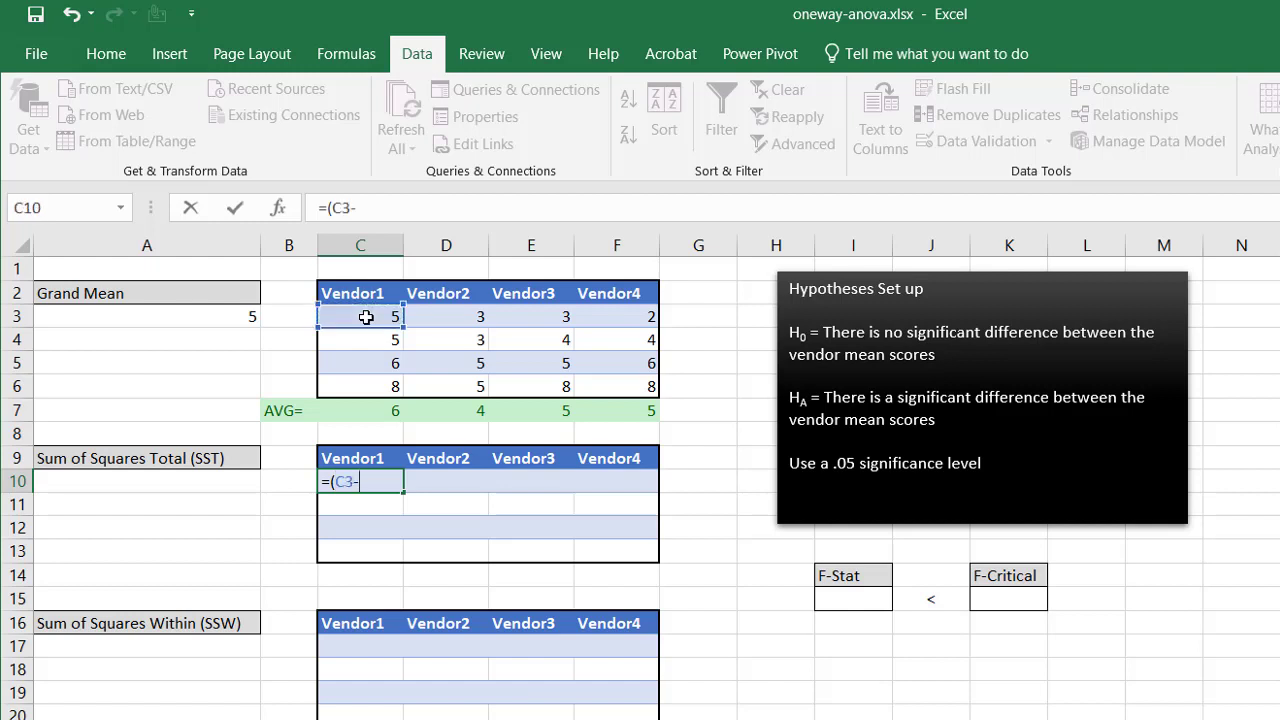
click(180, 318)
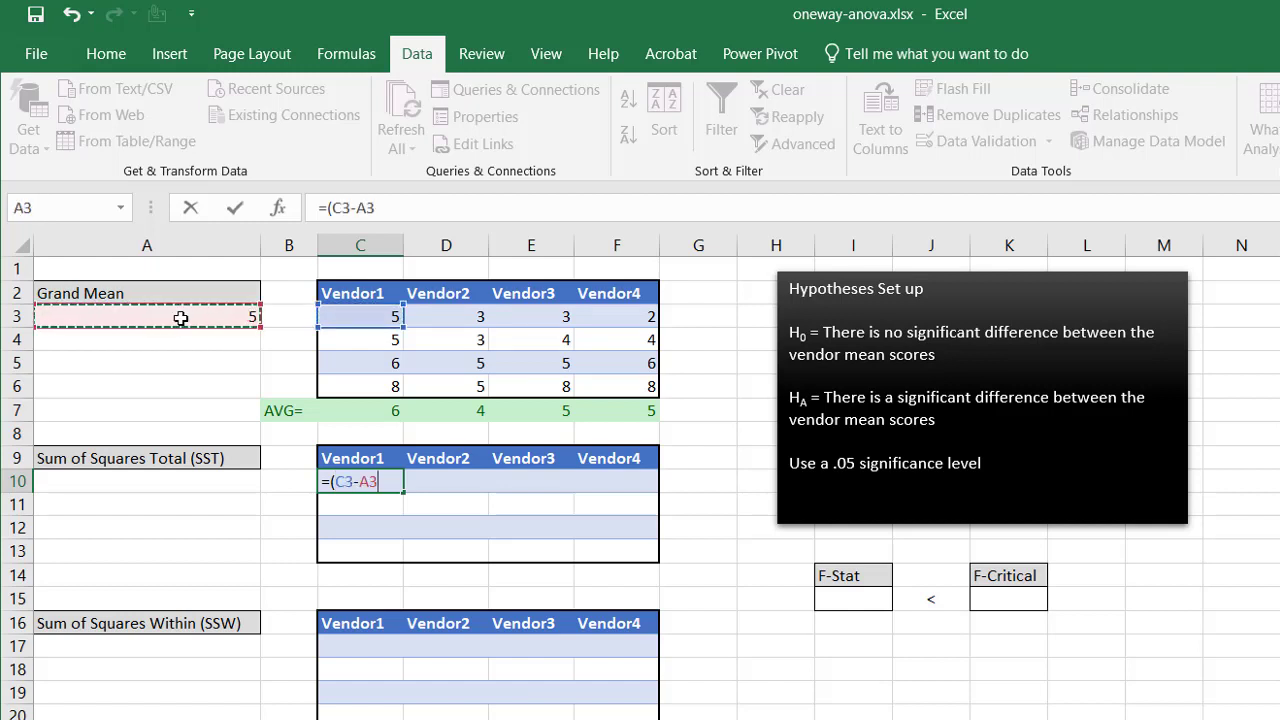
text())
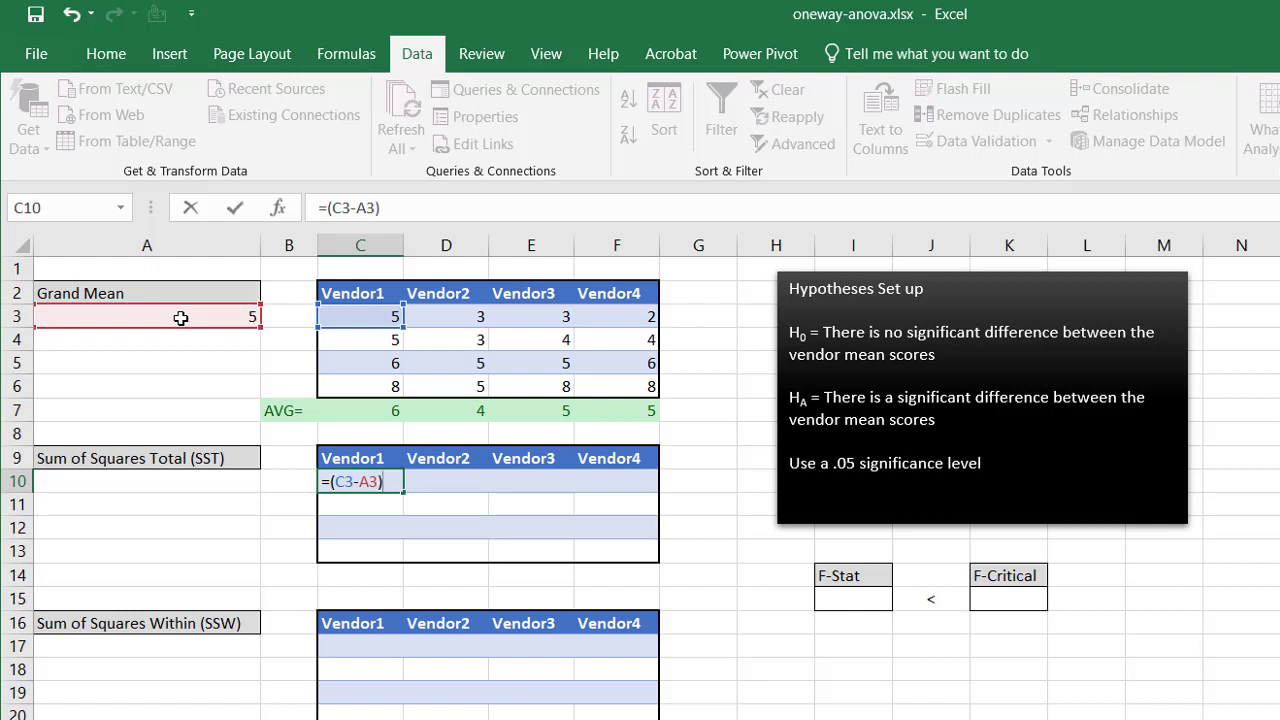
text(^2)
key(Return)
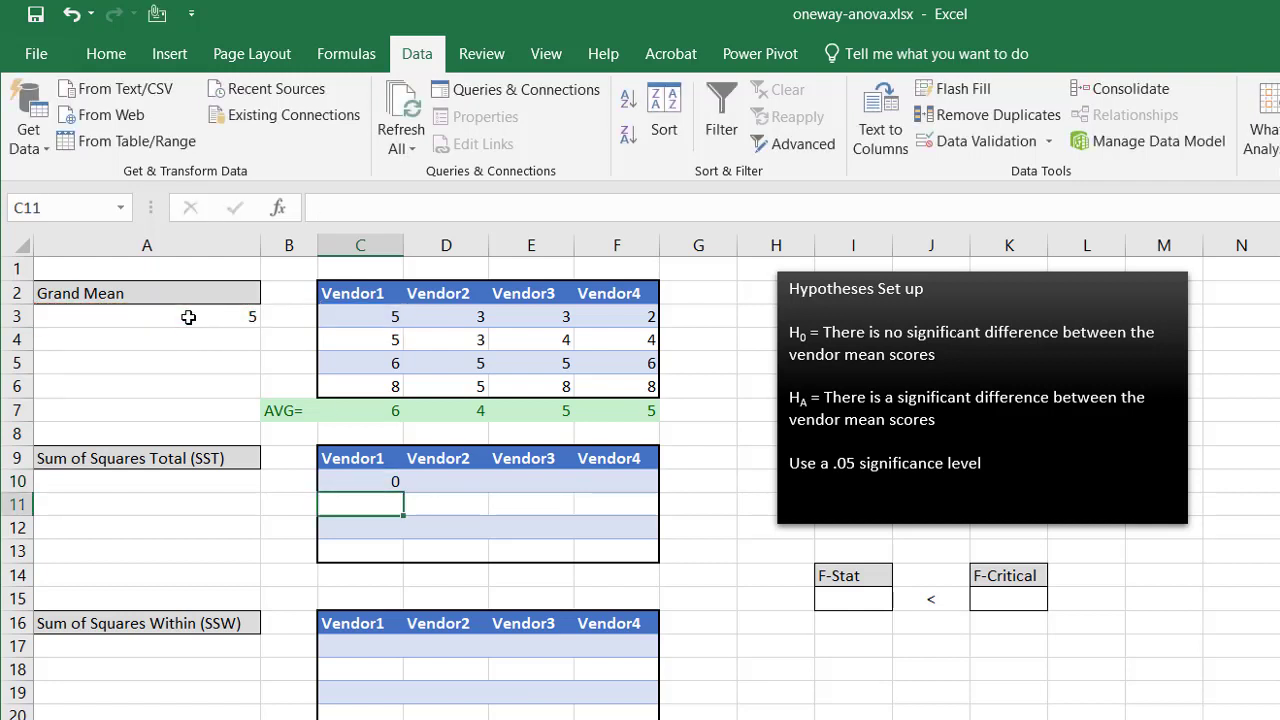
- Copy the formula text of C10 for reuse and clear the cell
click(356, 481)
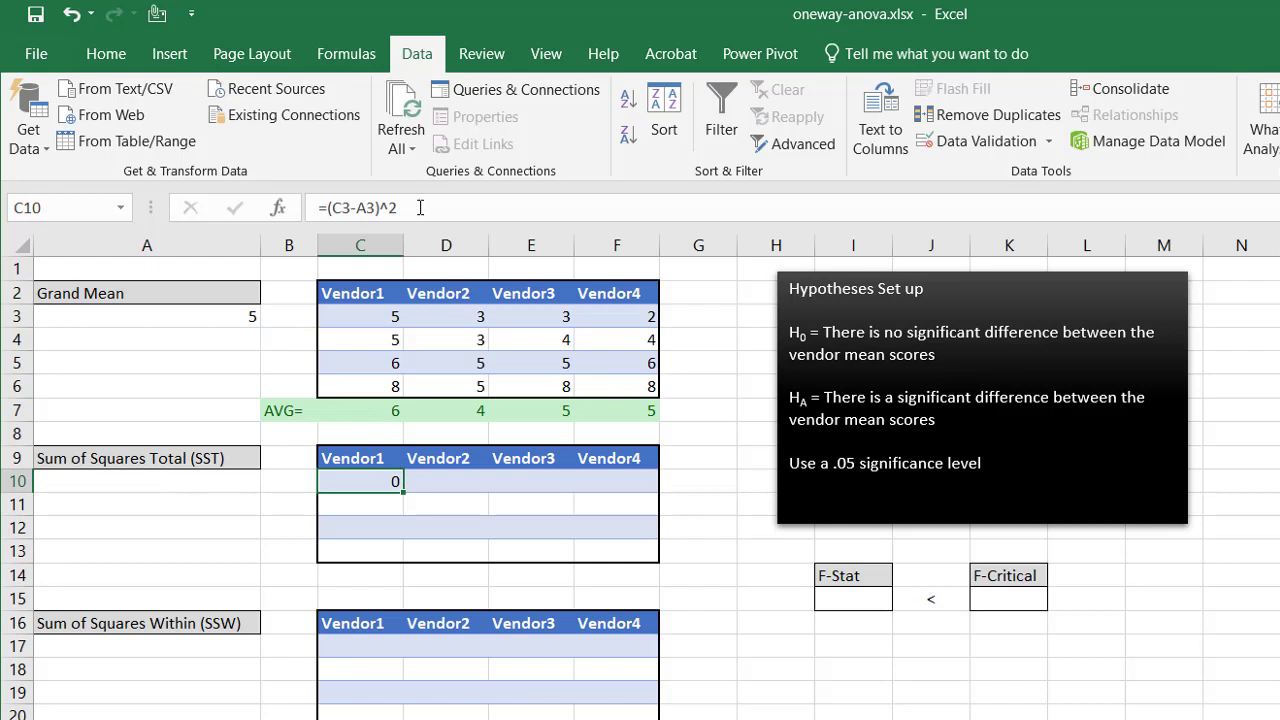
drag(420, 207, 272, 202)
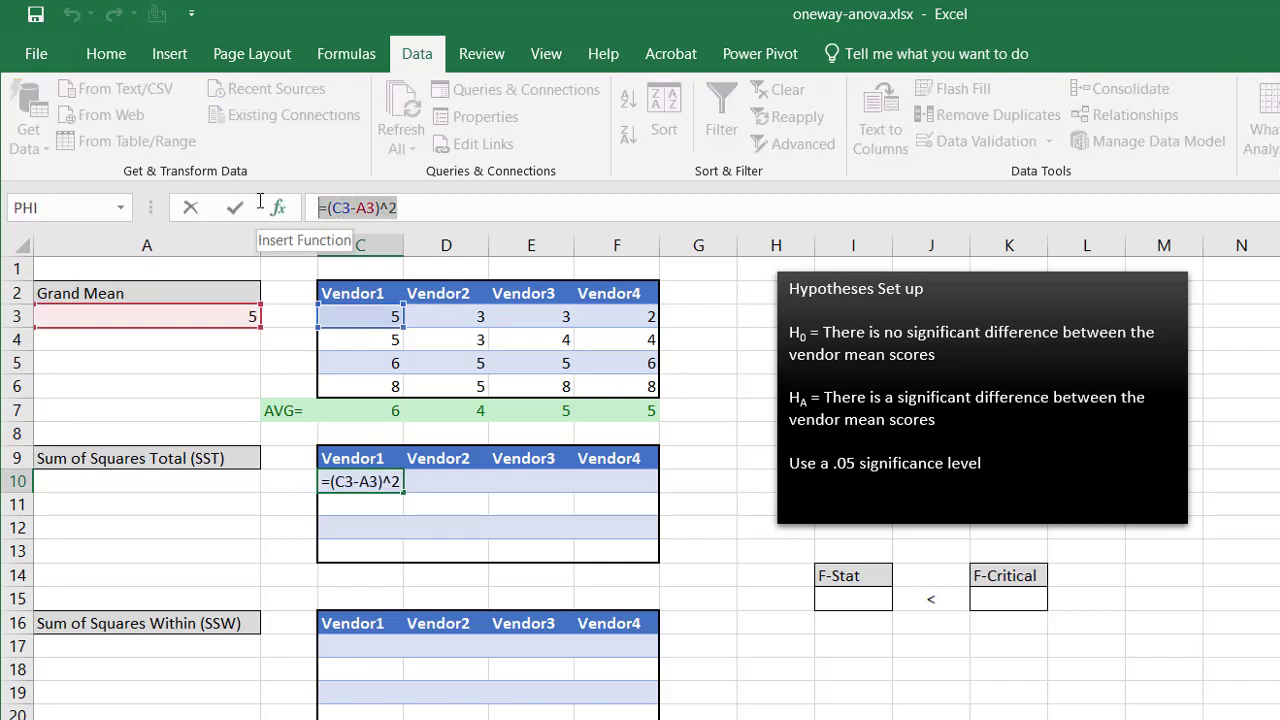
key(ctrl+Return)
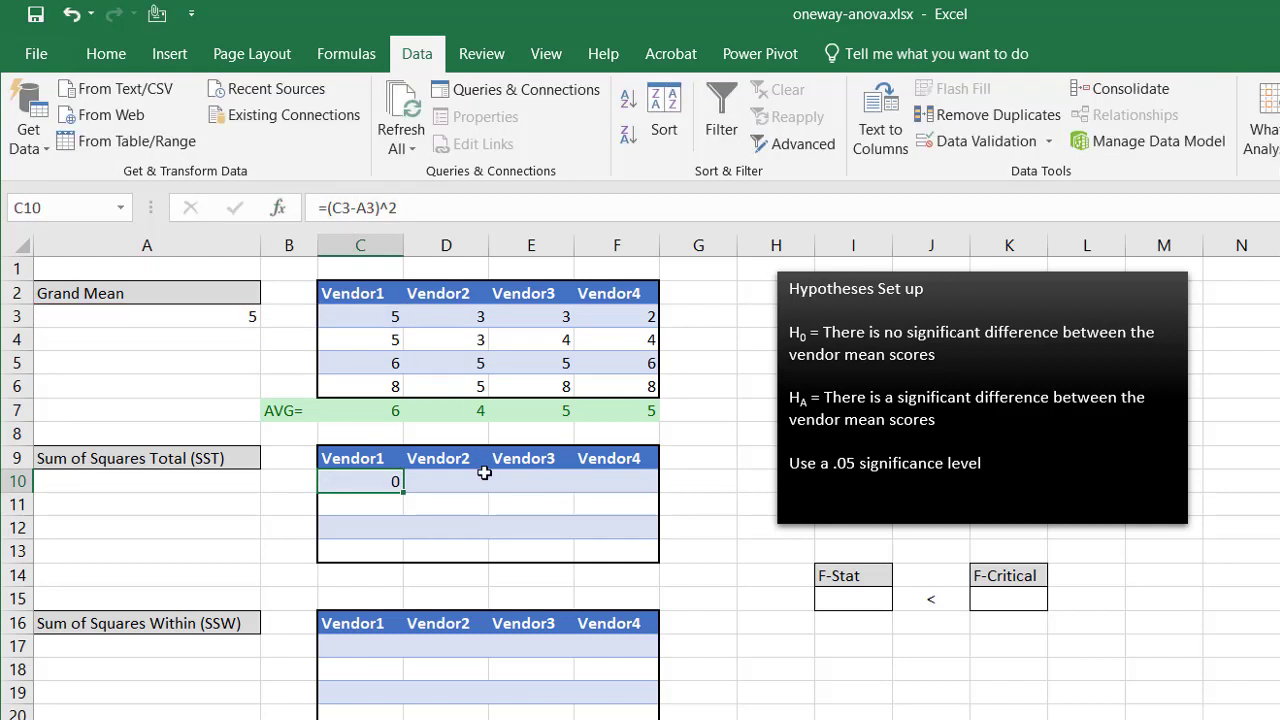
key(Delete)
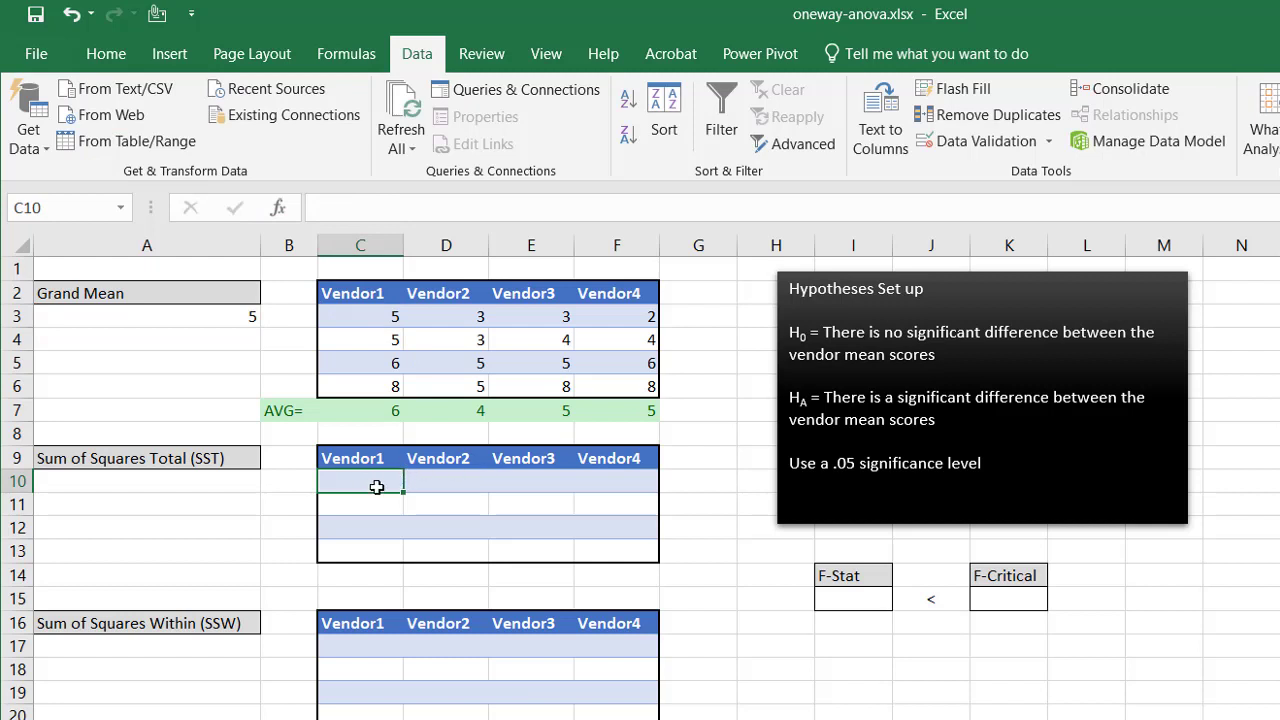
- Fill the whole SST range C10:F13 at once with =(C3-$A$3)^2, keeping the grand mean reference absolute
drag(376, 487, 600, 551)
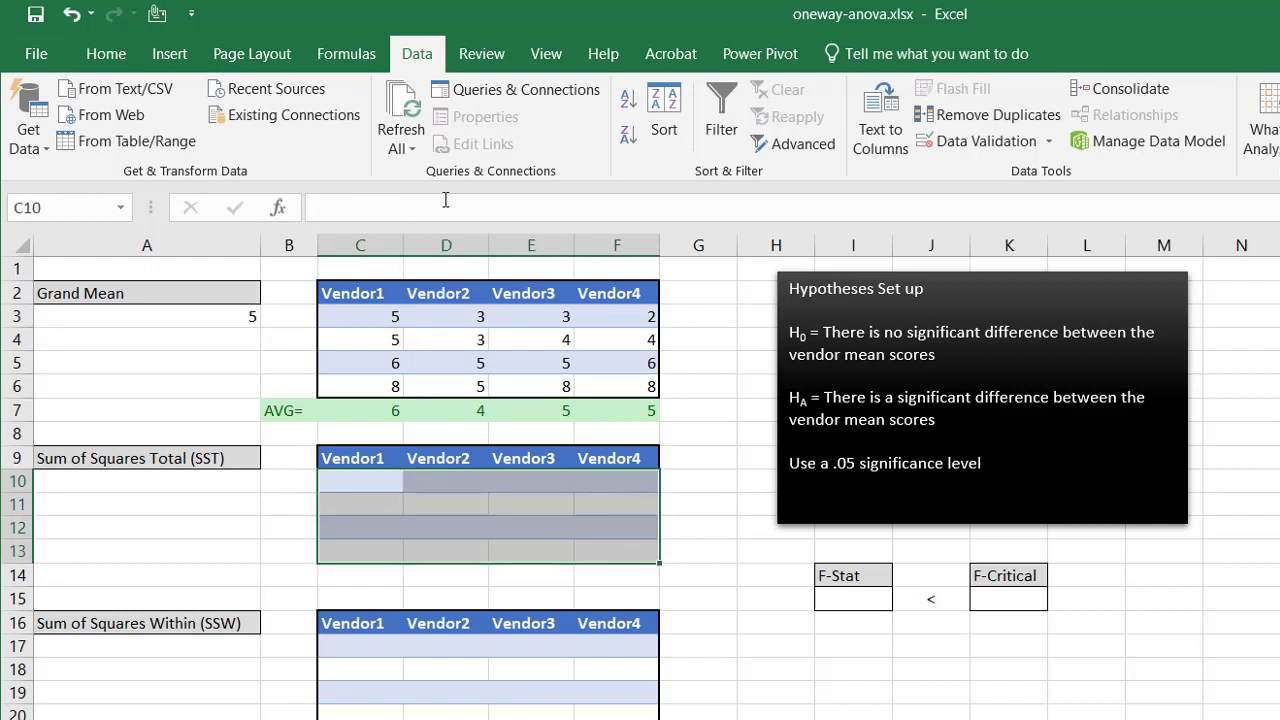
click(439, 205)
text(=(C3-A3)^2)
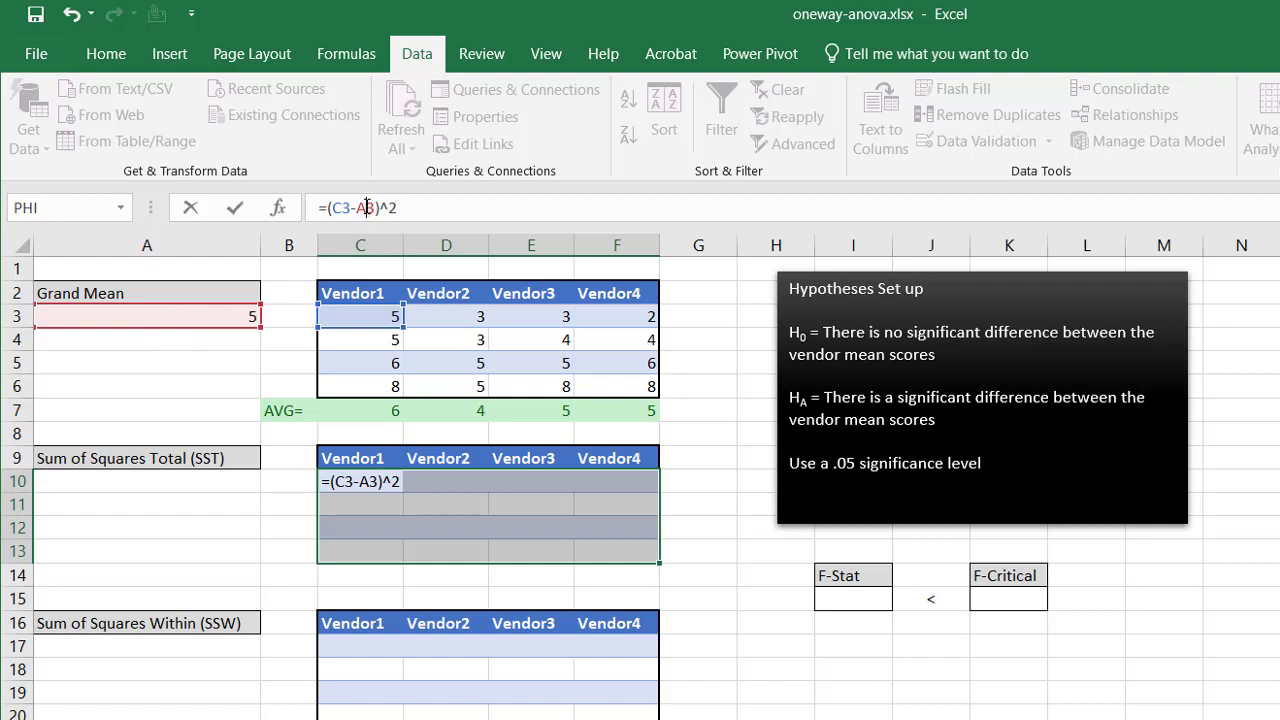
key(F4)
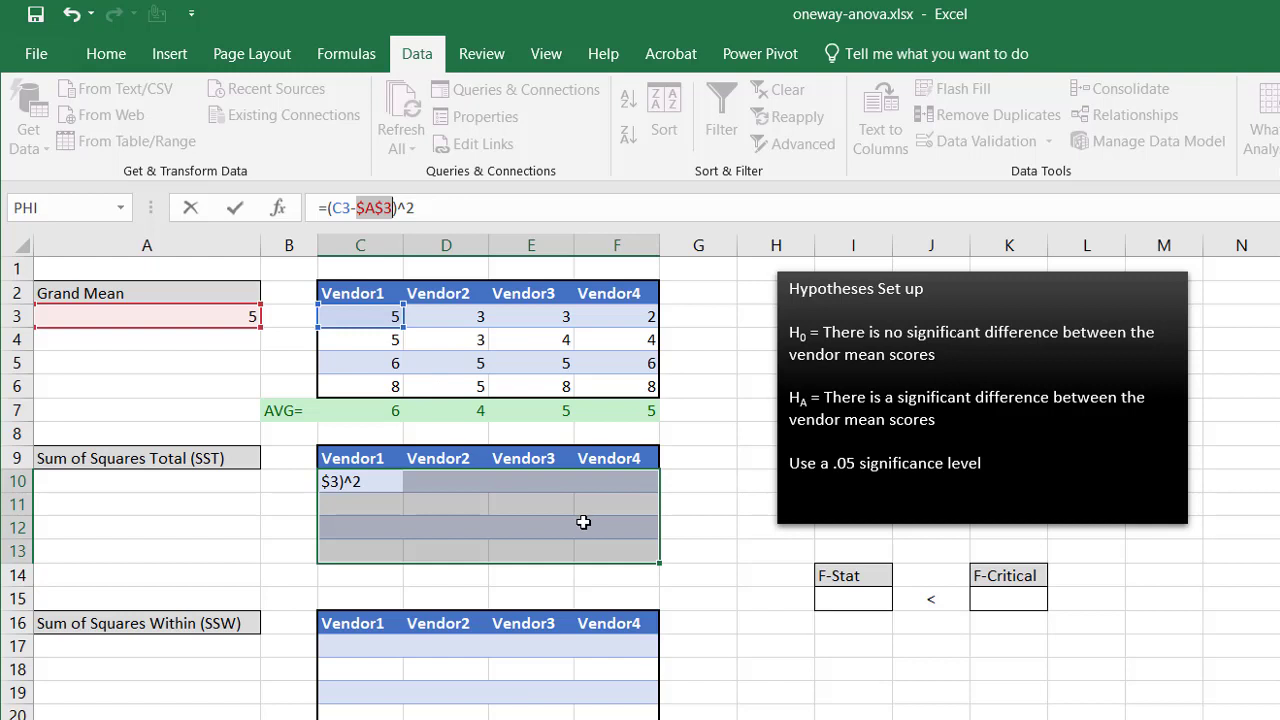
key(ctrl+Return)
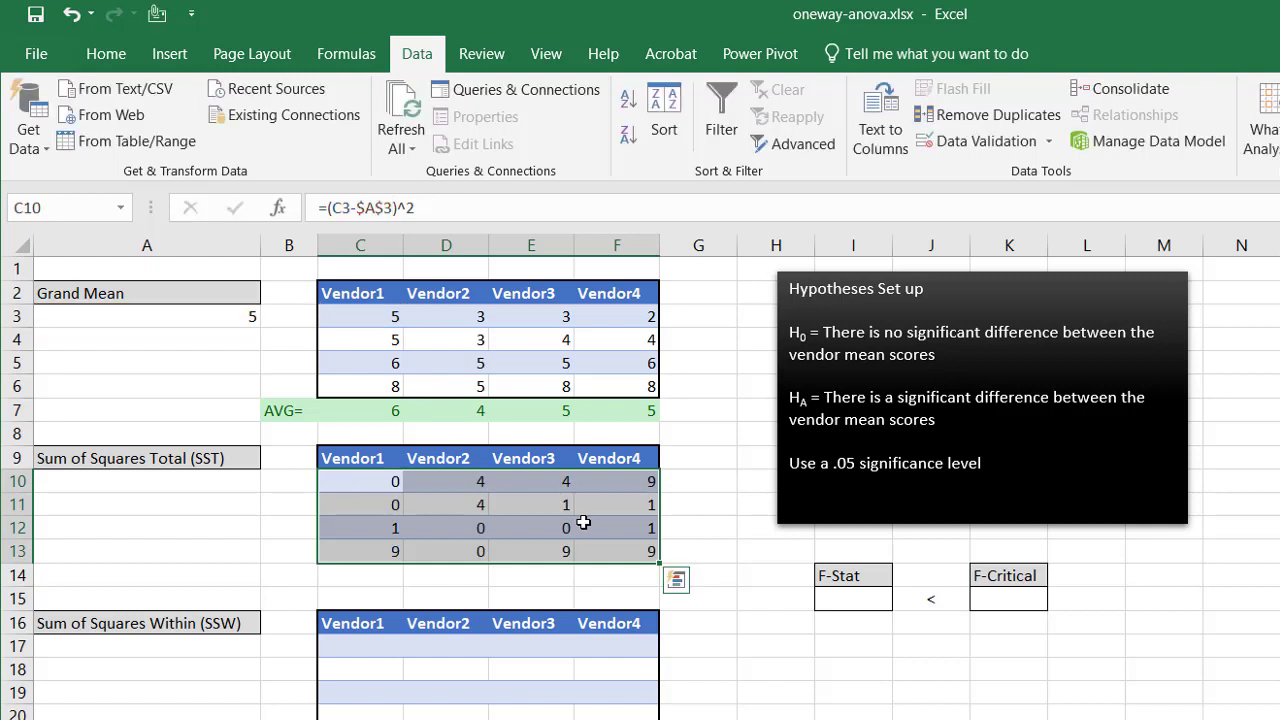
- Check the formulas in the Vendor1 and Vendor2 columns of the SST table for their score and grand mean references
click(358, 506)
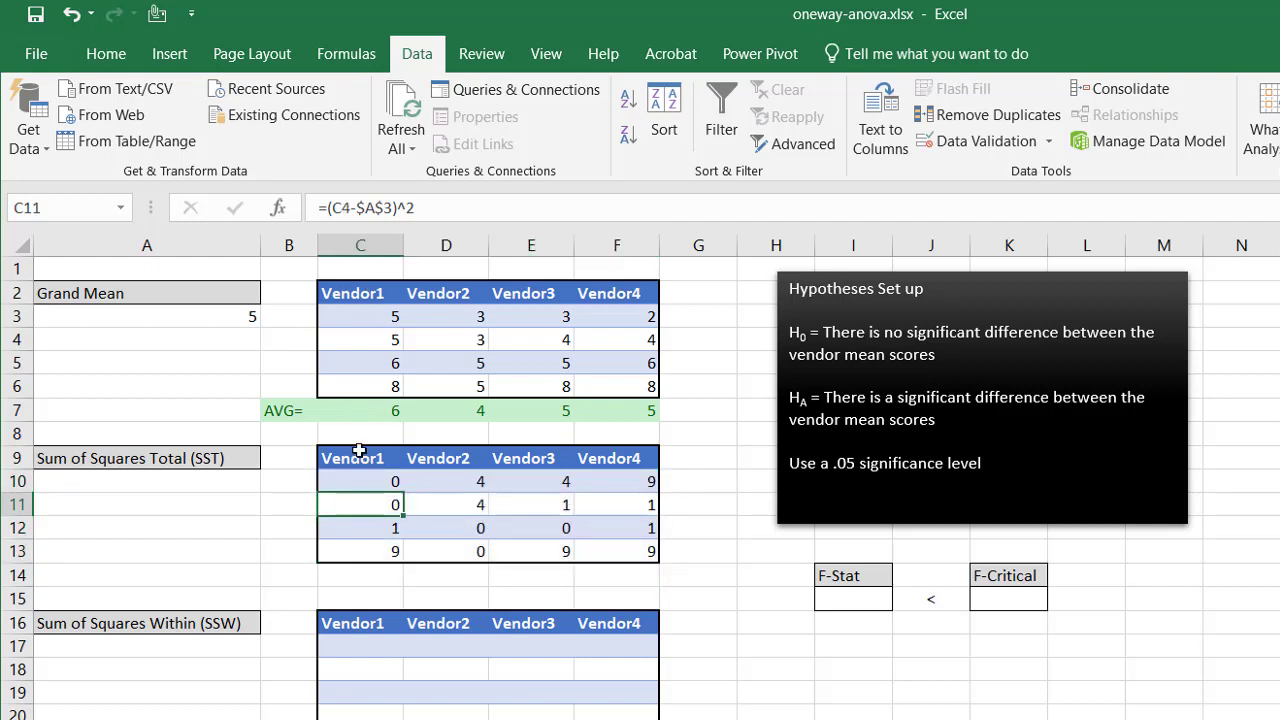
click(353, 482)
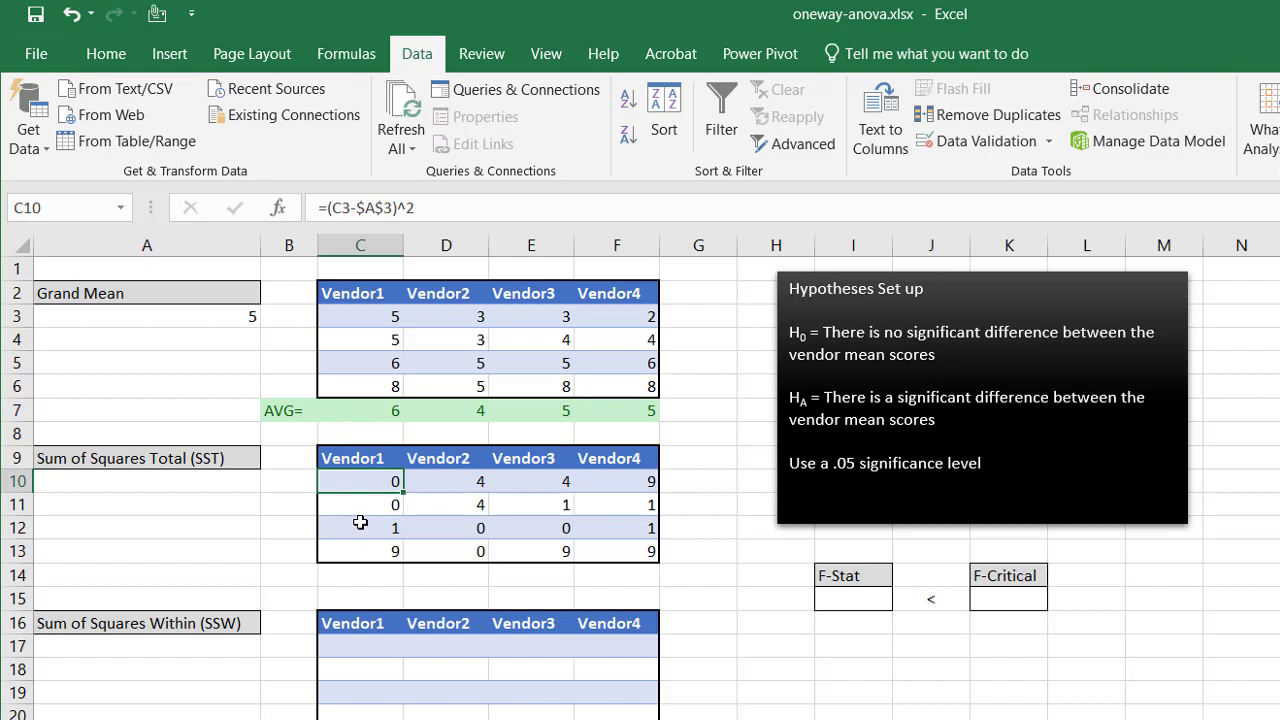
click(357, 511)
click(358, 528)
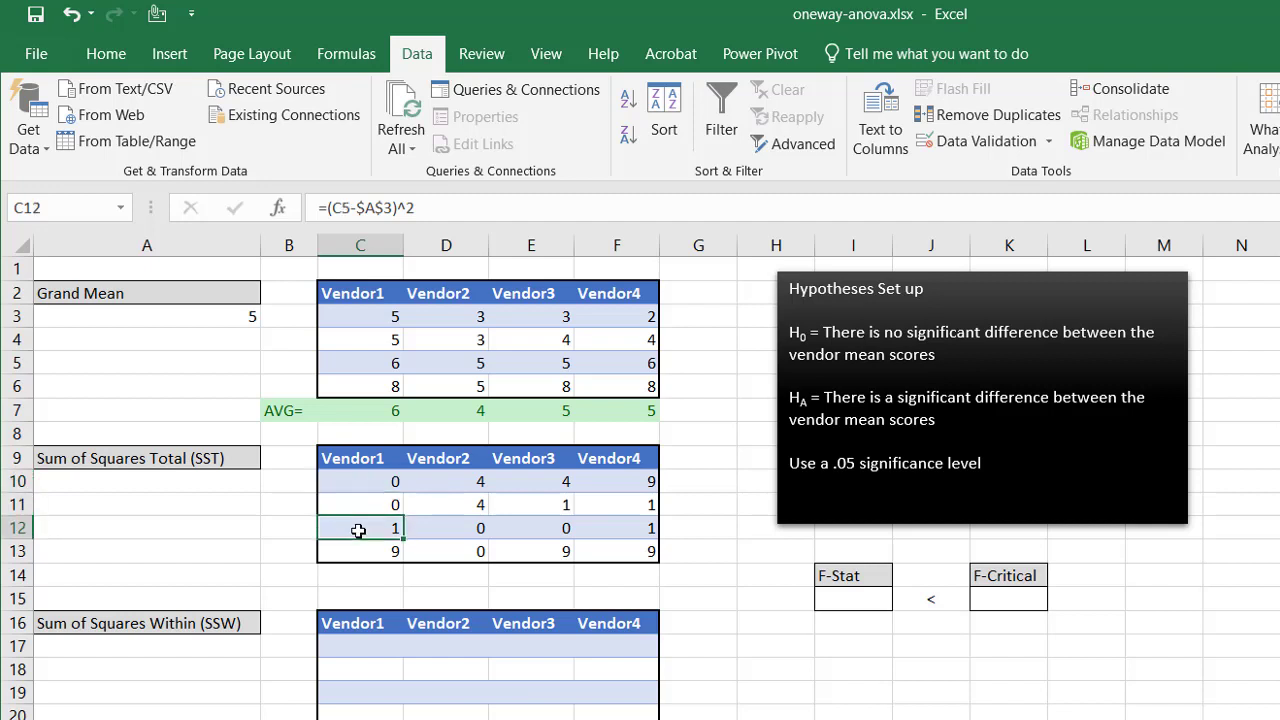
click(451, 483)
click(450, 503)
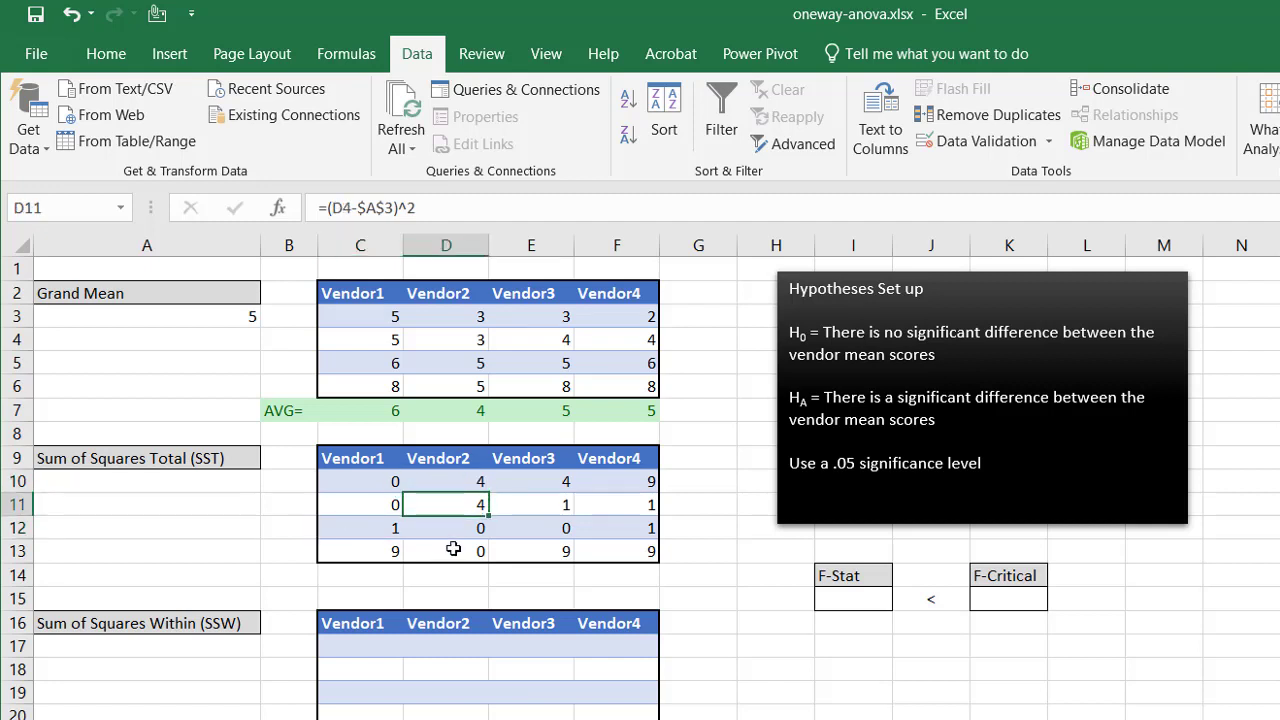
click(453, 528)
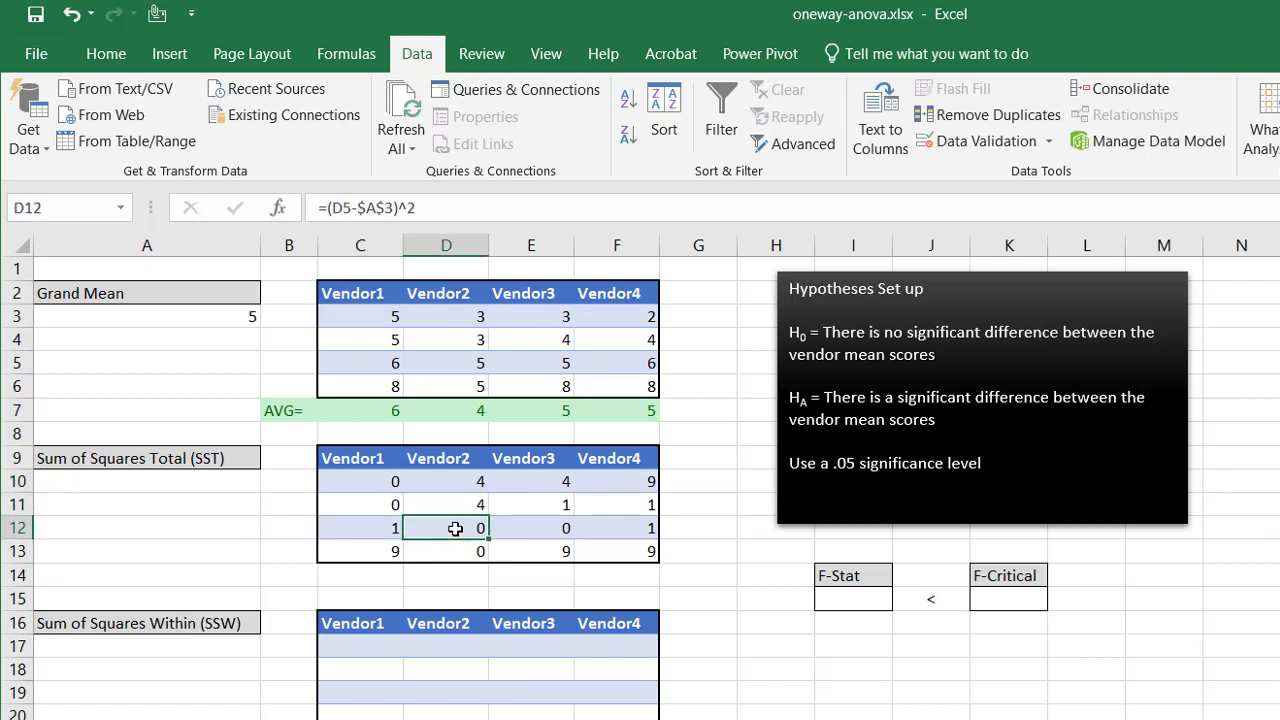
click(362, 481)
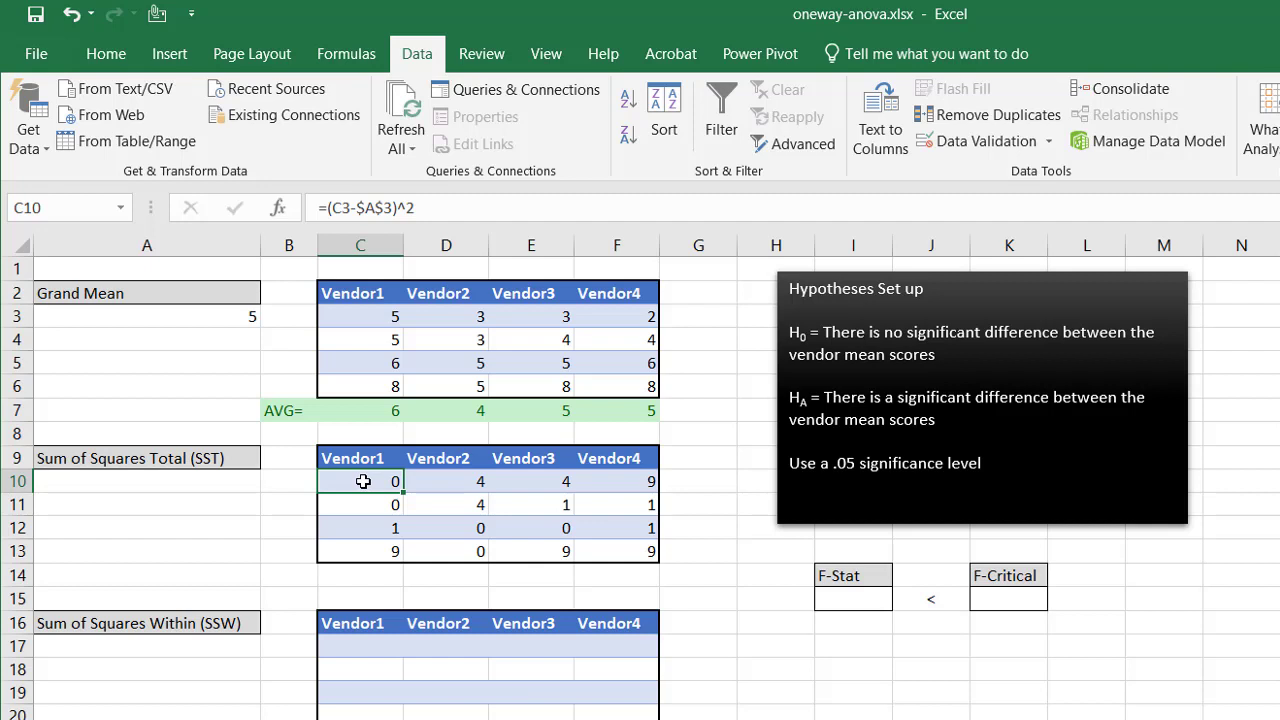
- Total the squared deviations of the SST table in A10 with =SUM(C10:F13)
click(226, 481)
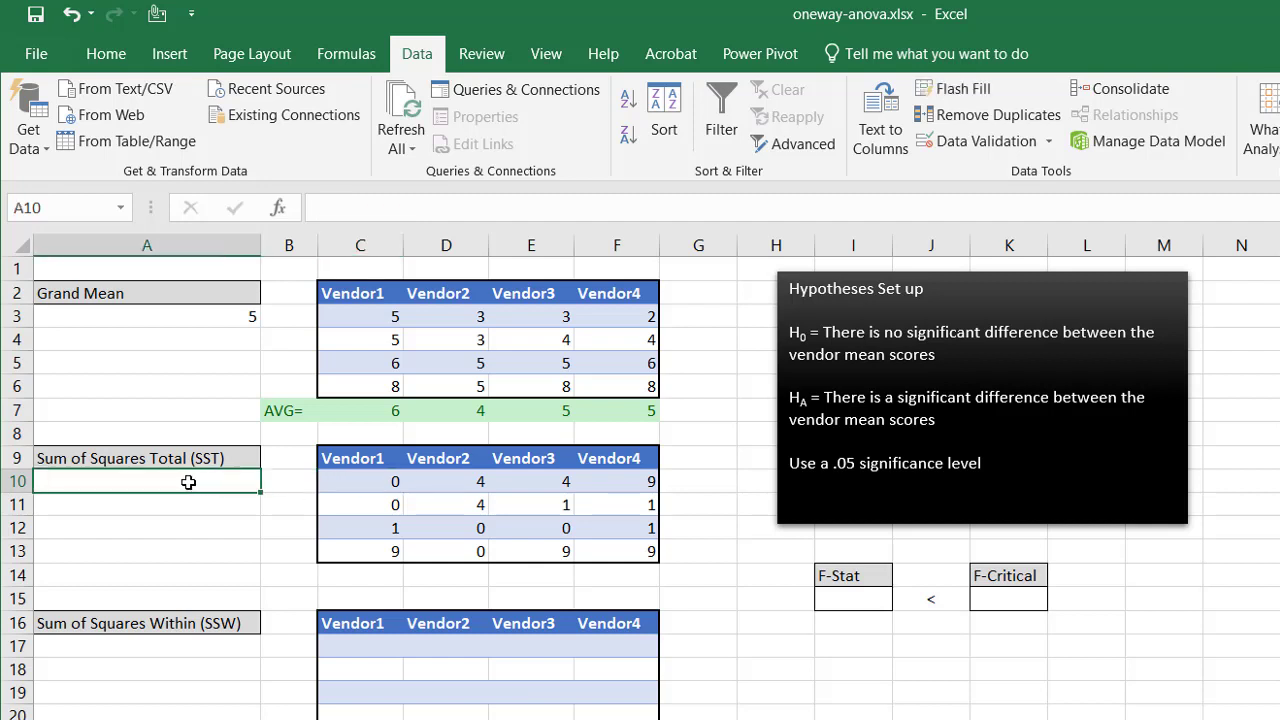
text(=sum)
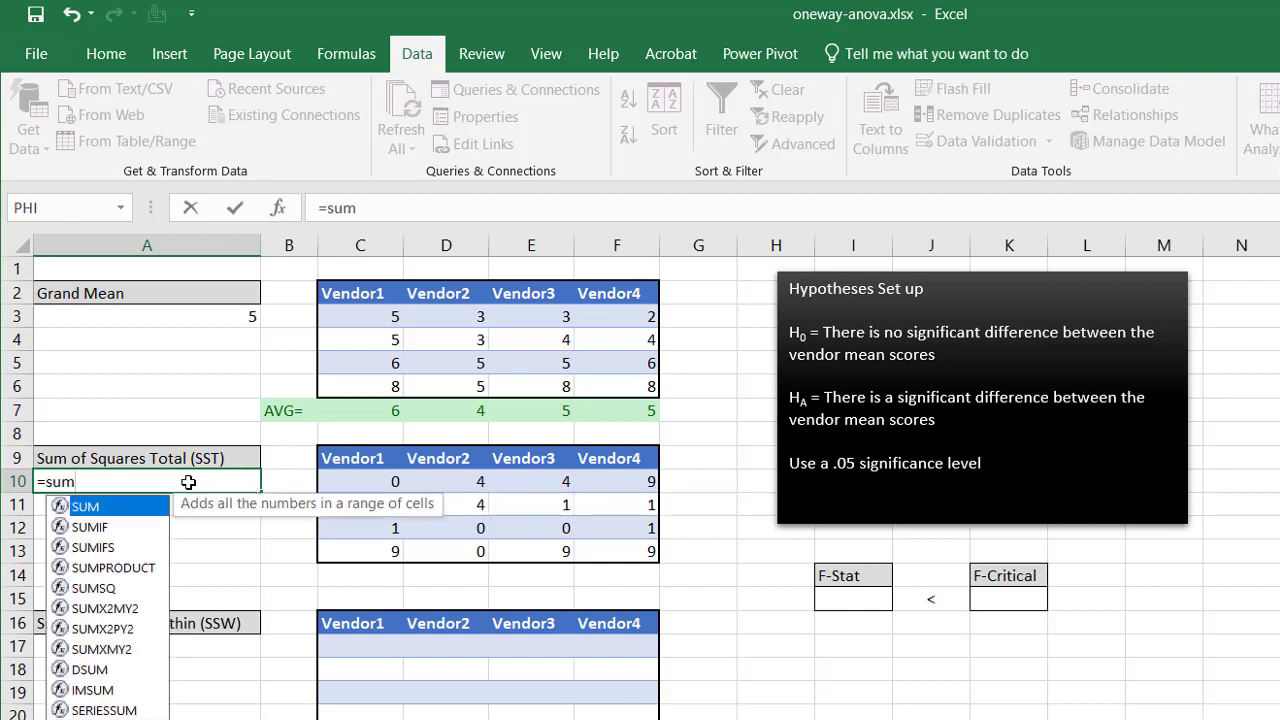
key(Tab)
drag(397, 481, 655, 561)
key(Return)
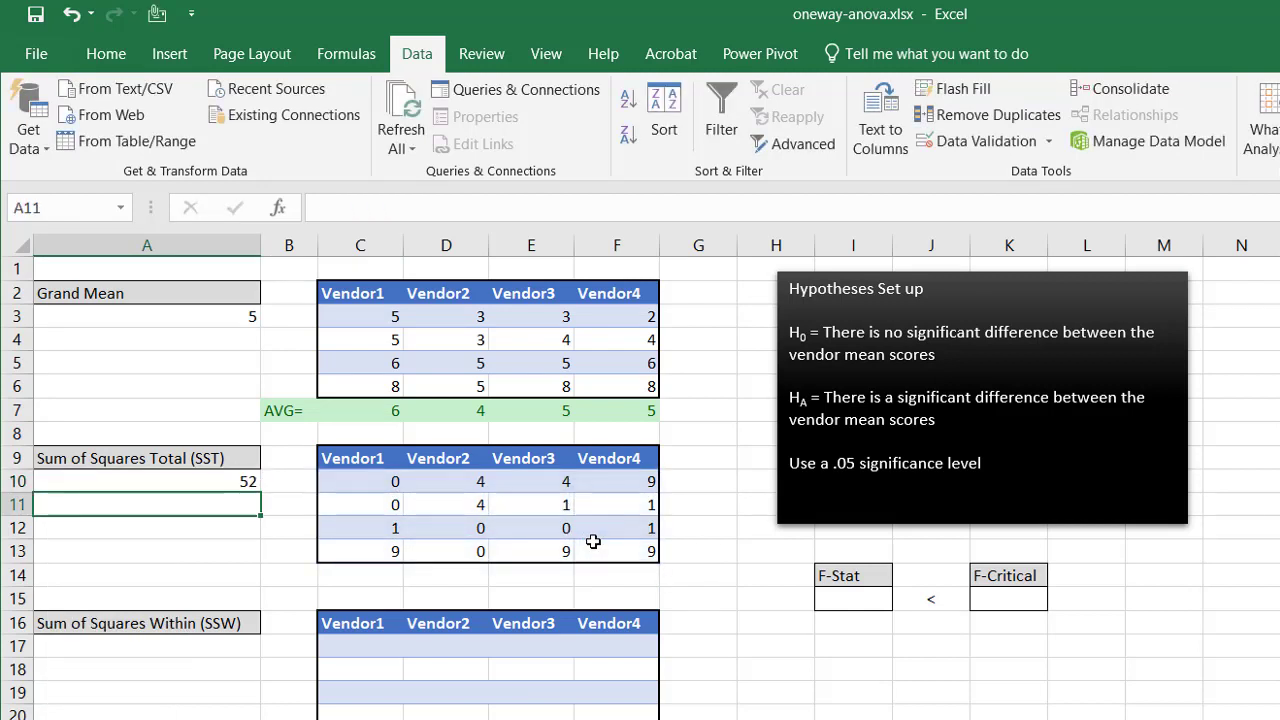
click(235, 483)
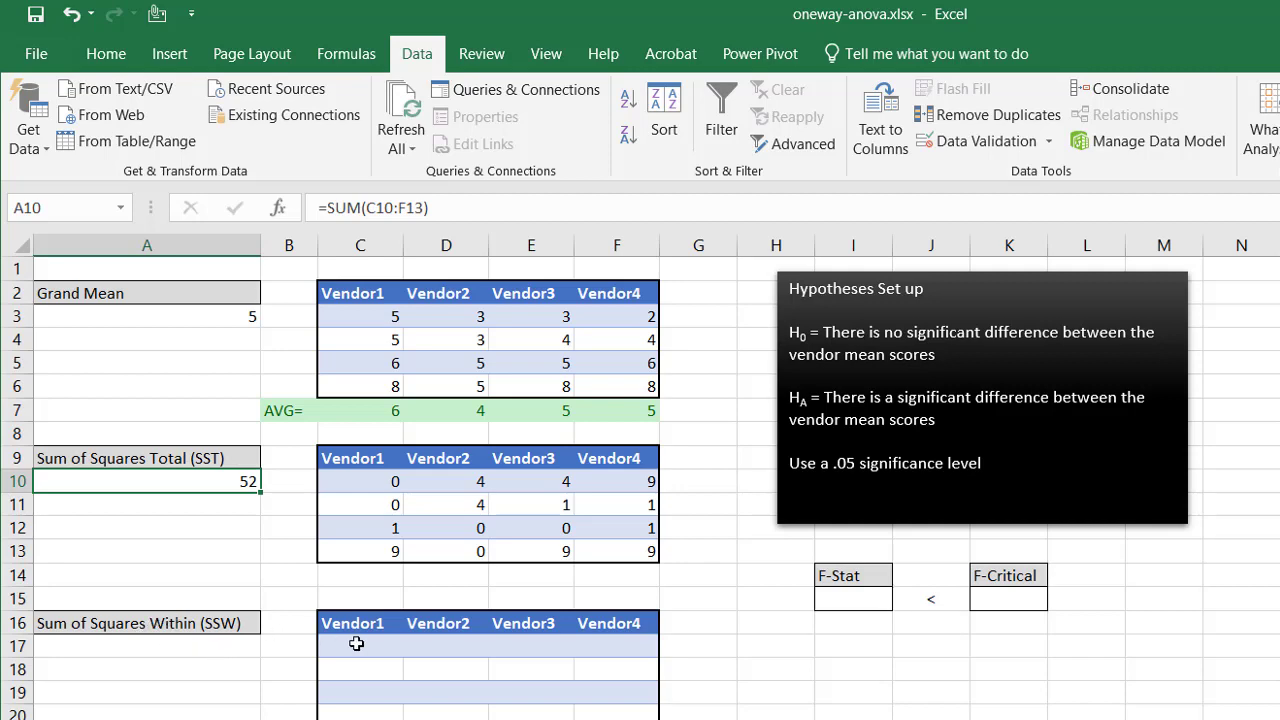
- Enter the squared deviation of the first Vendor1 score from its vendor average in C17 as =(C3-C7)^2
click(356, 645)
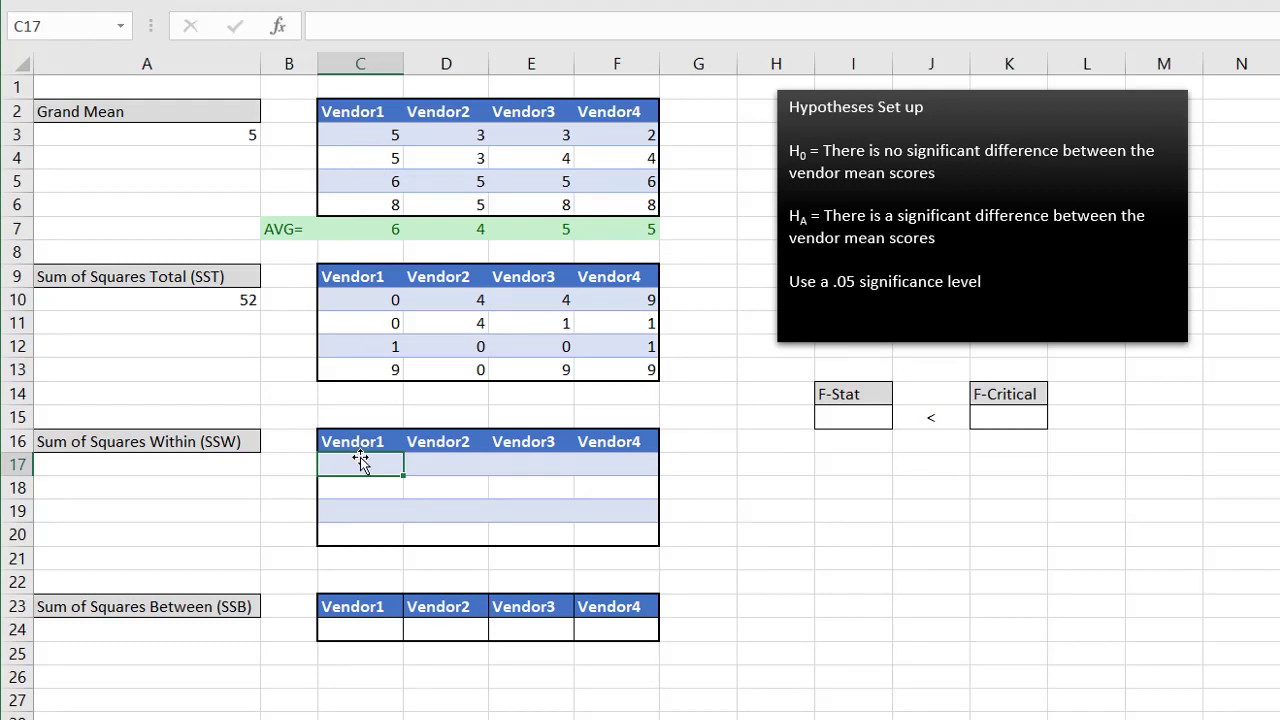
text(=)
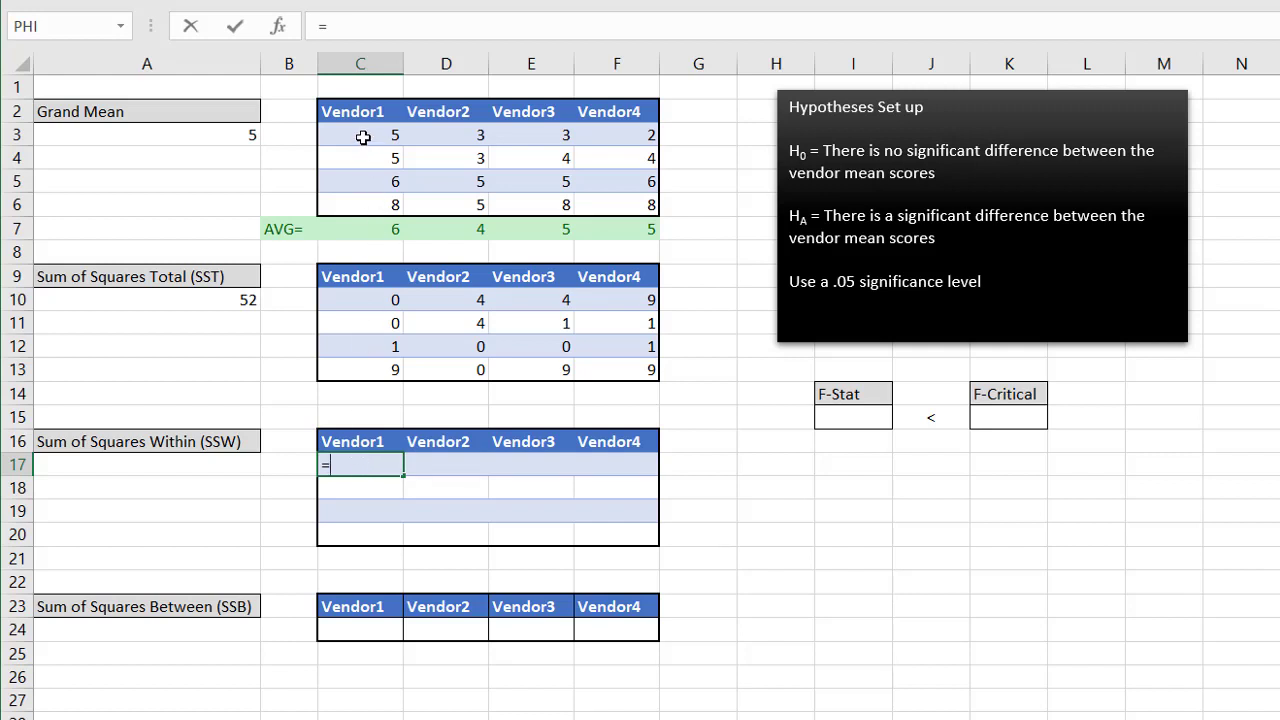
text()()
key(BackSpace)
key(BackSpace)
click(363, 135)
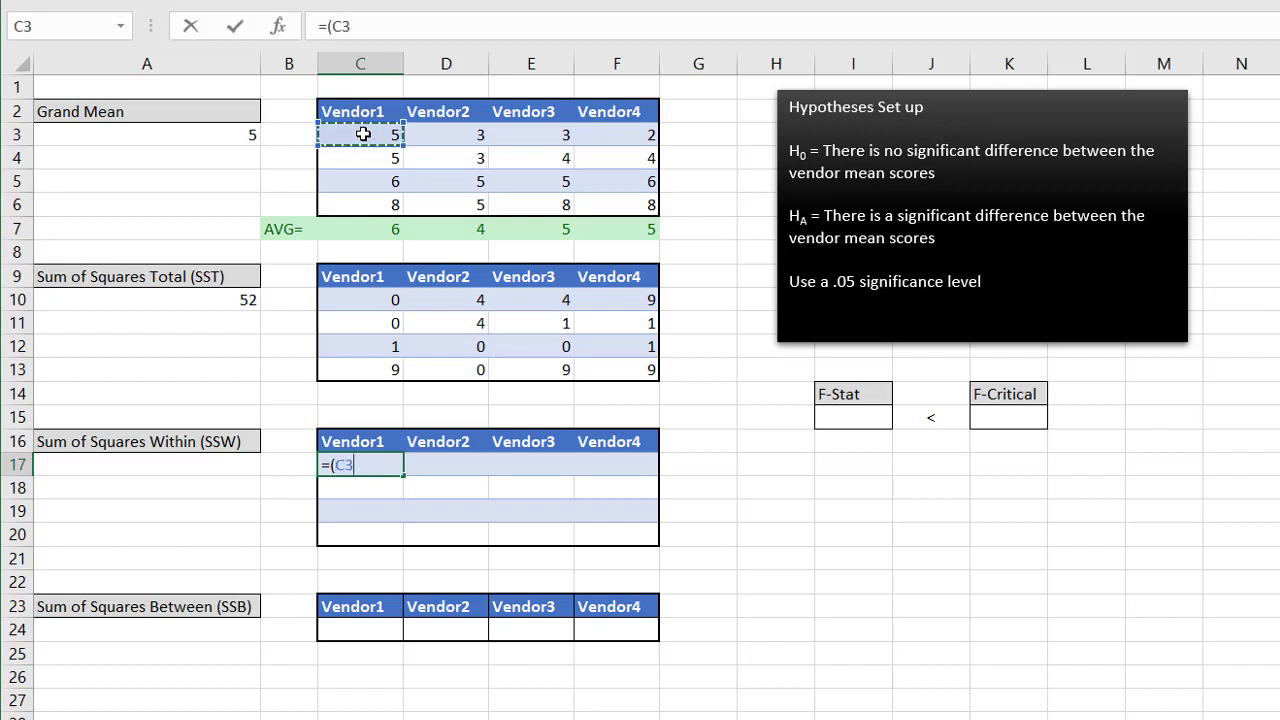
text(-)
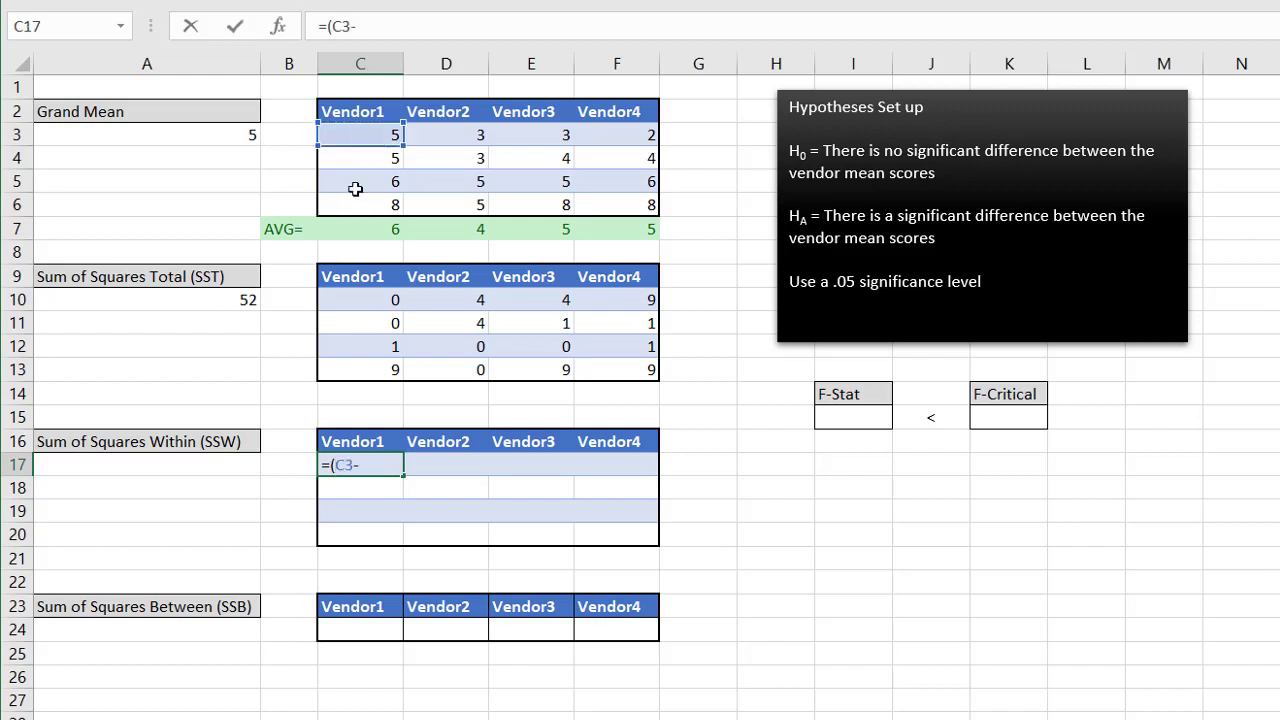
click(348, 229)
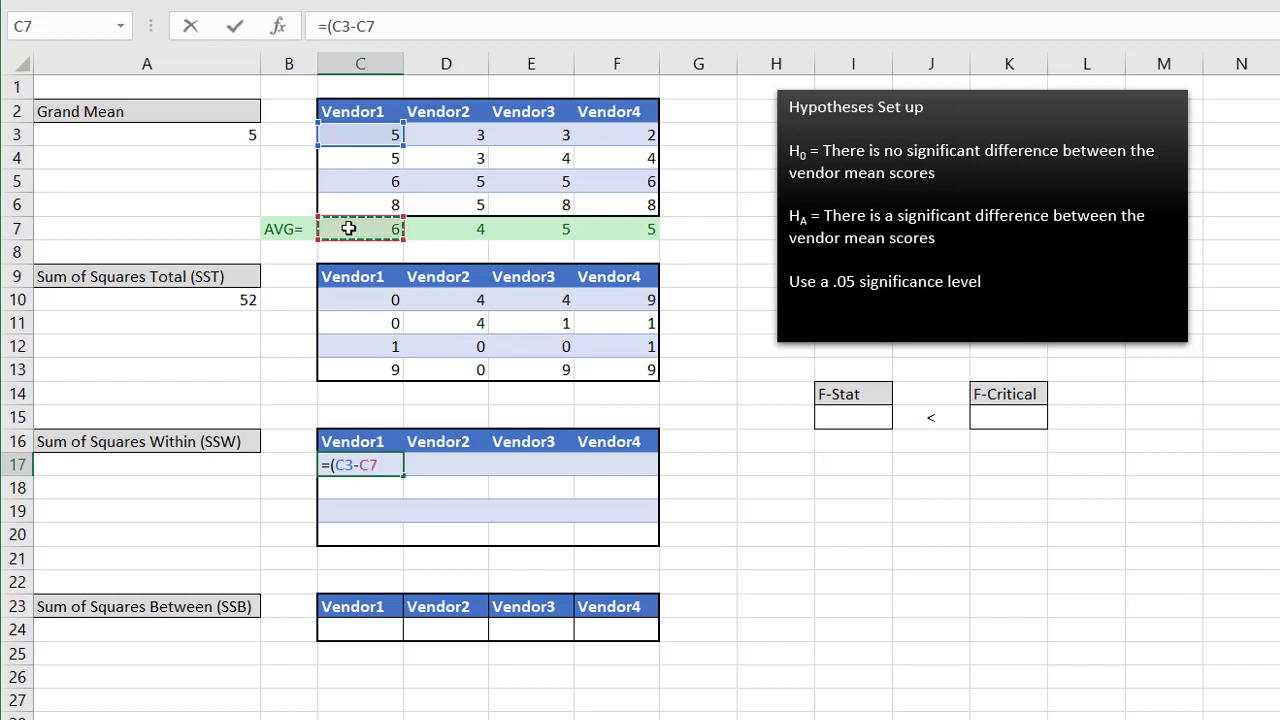
text()^2)
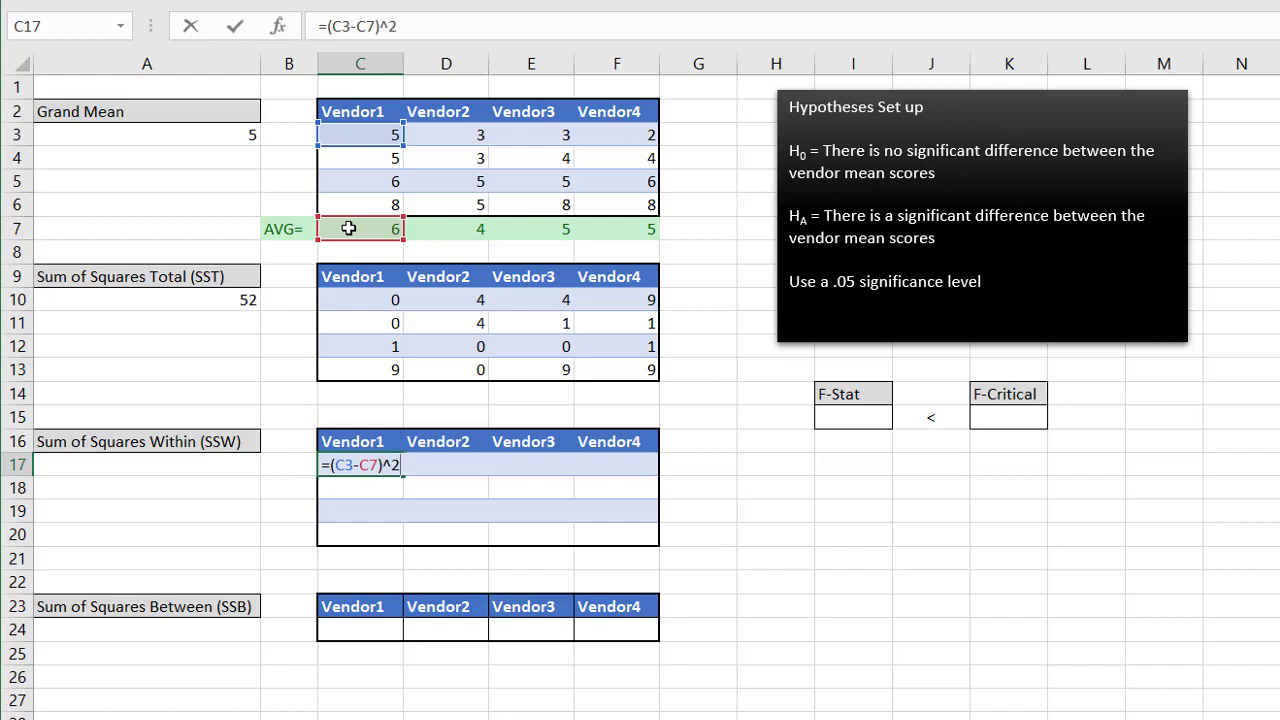
key(Return)
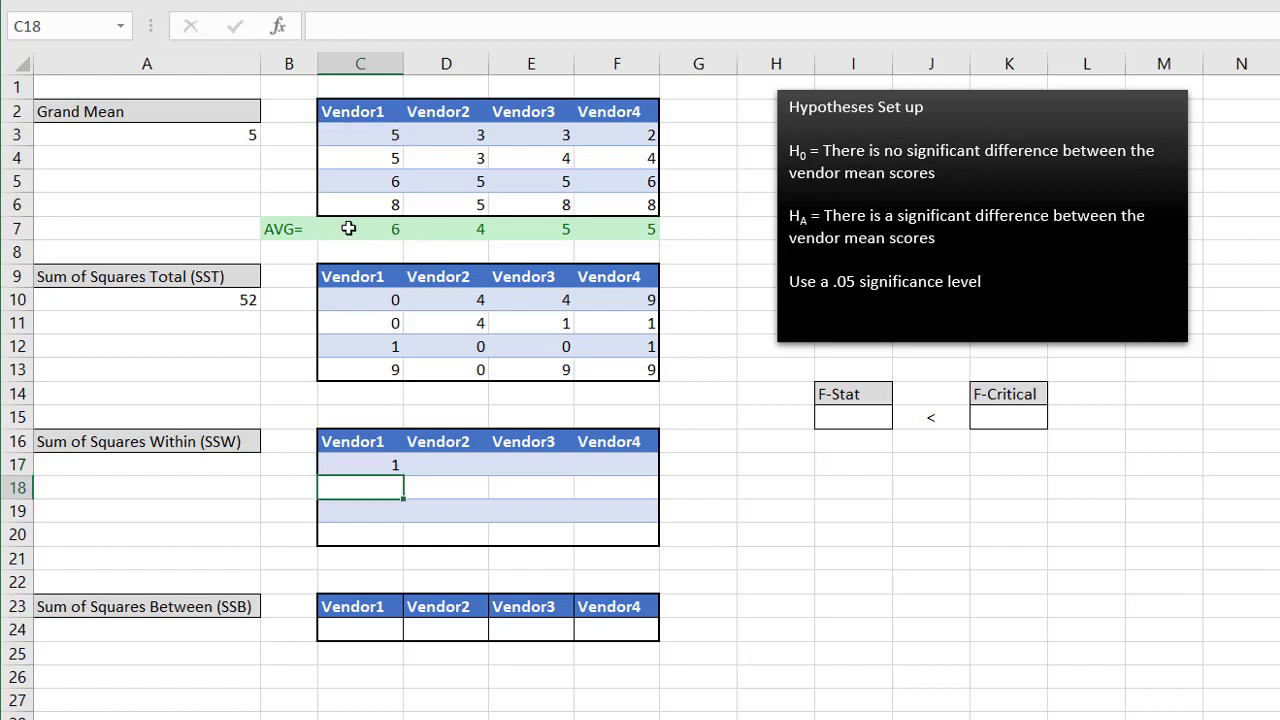
- Lock the row of the vendor average reference in C17 so the formula reads =(C3-C$7)^2
click(373, 462)
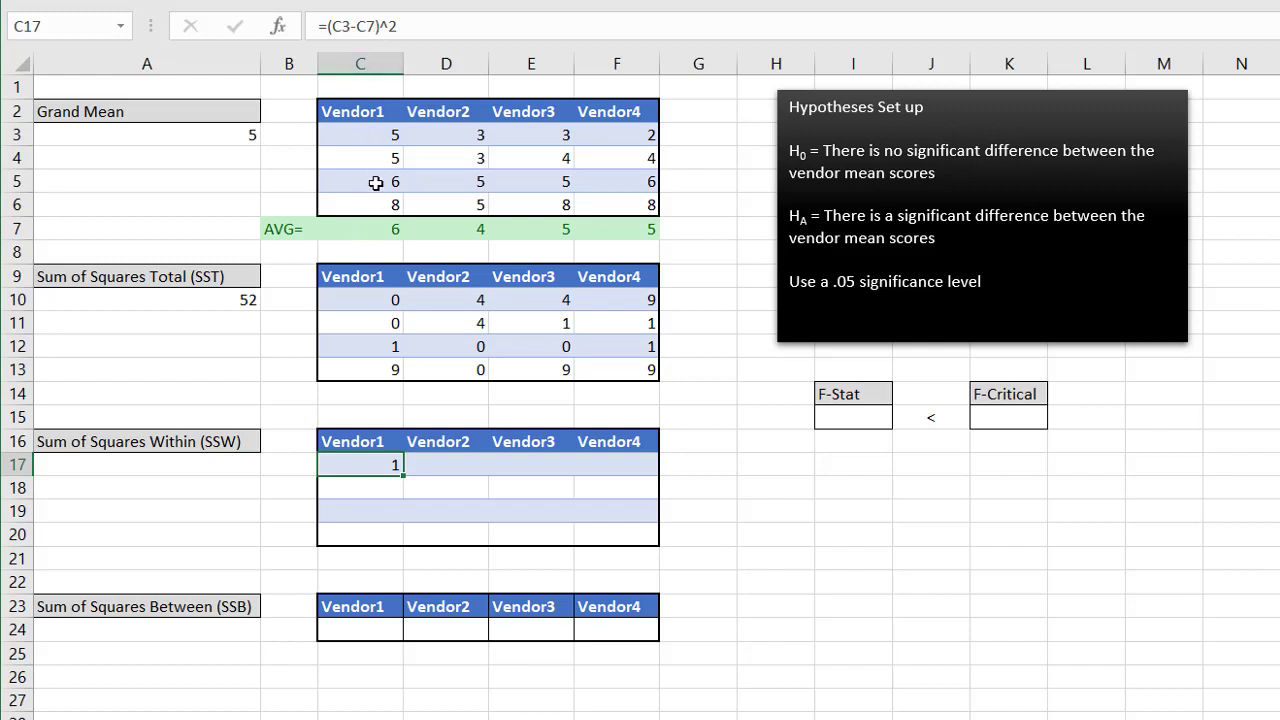
click(367, 22)
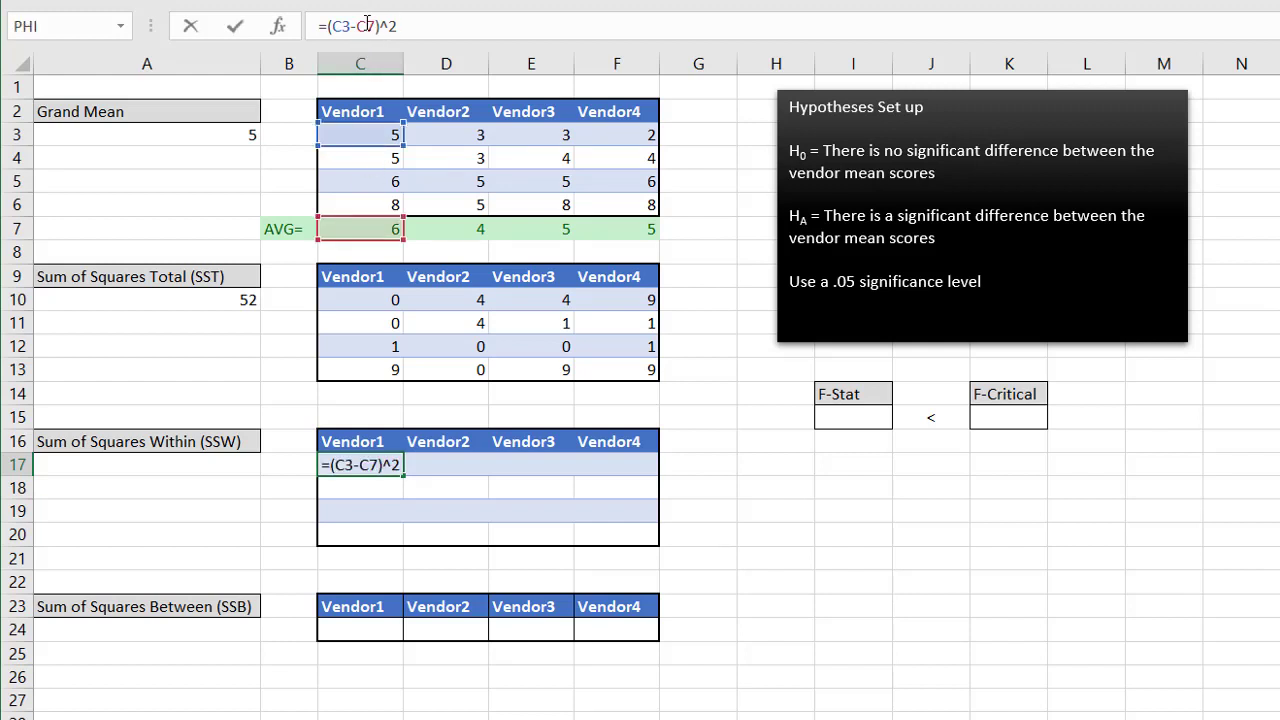
text($)
key(Return)
- Copy the formula text of C17 for reuse and clear the cell
click(343, 466)
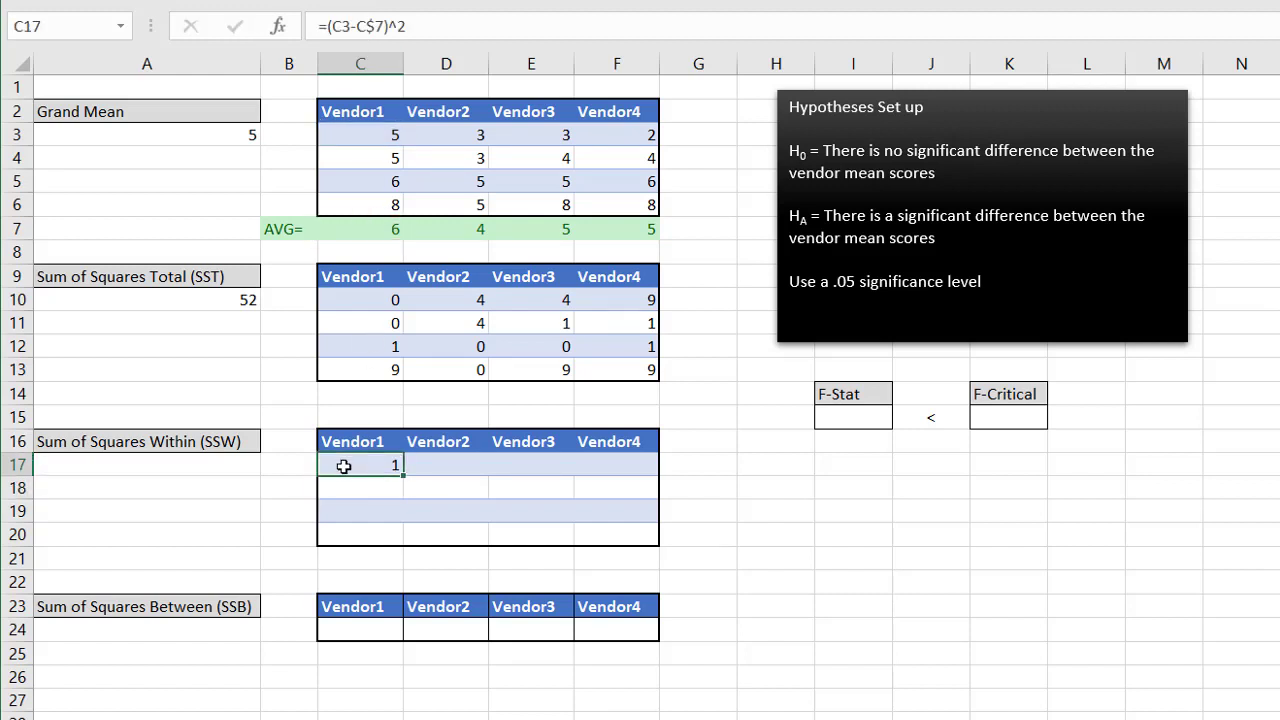
drag(420, 27, 147, 34)
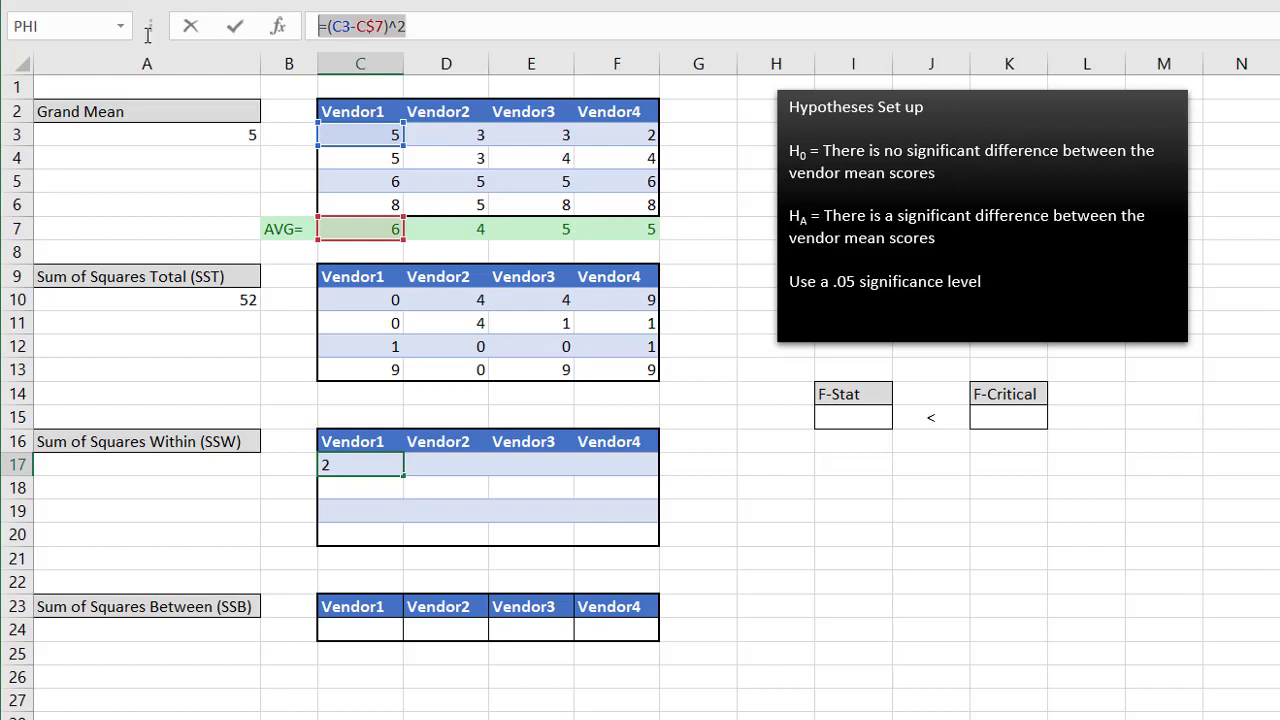
key(ctrl+c)
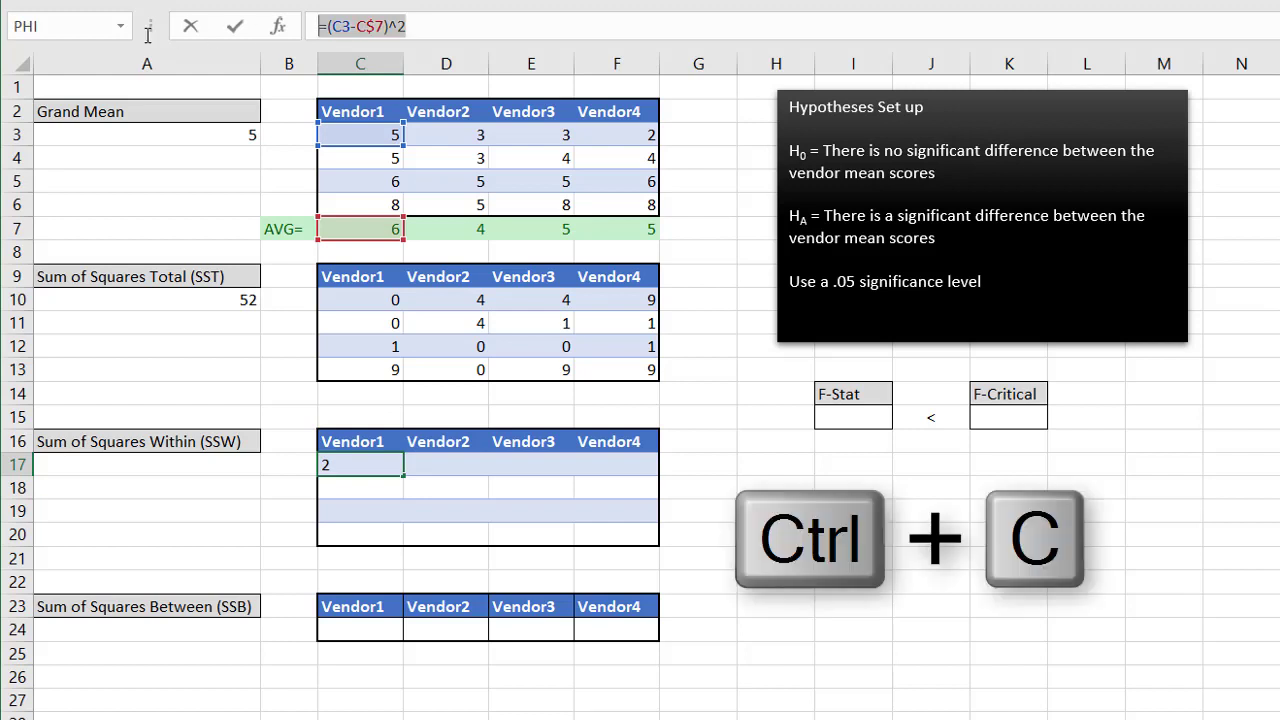
key(Escape)
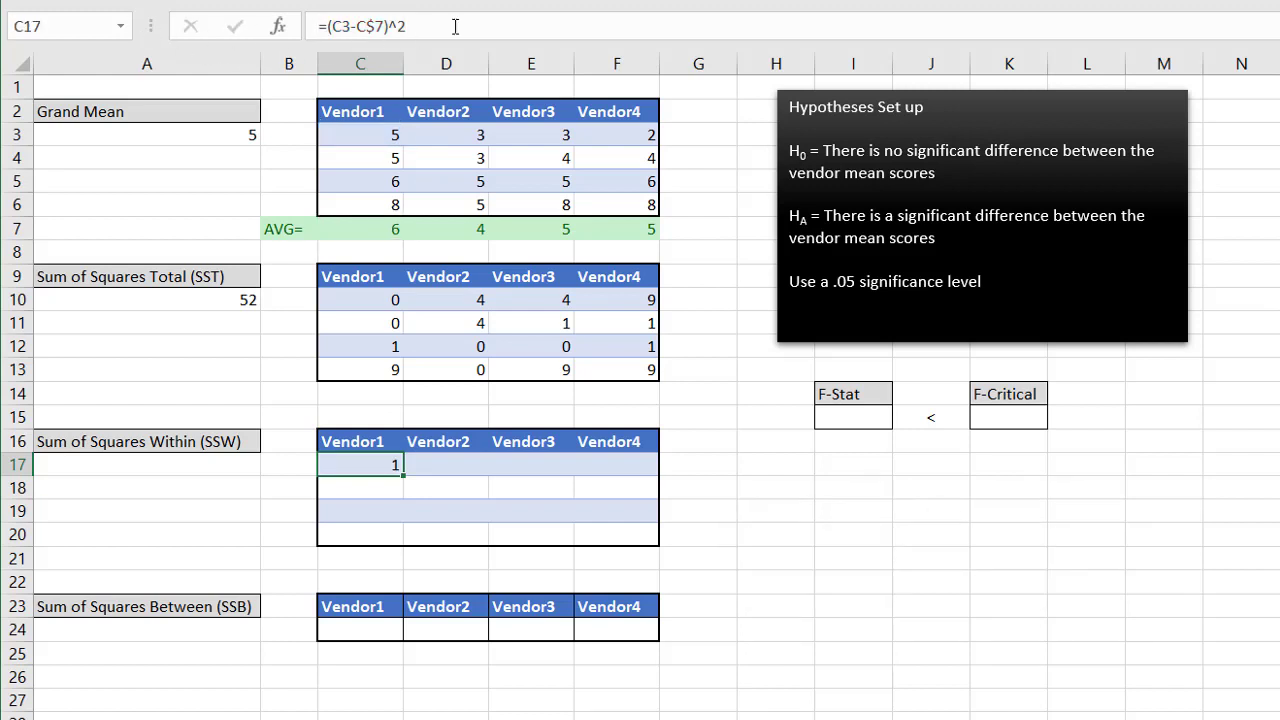
drag(457, 26, 167, 29)
key(BackSpace)
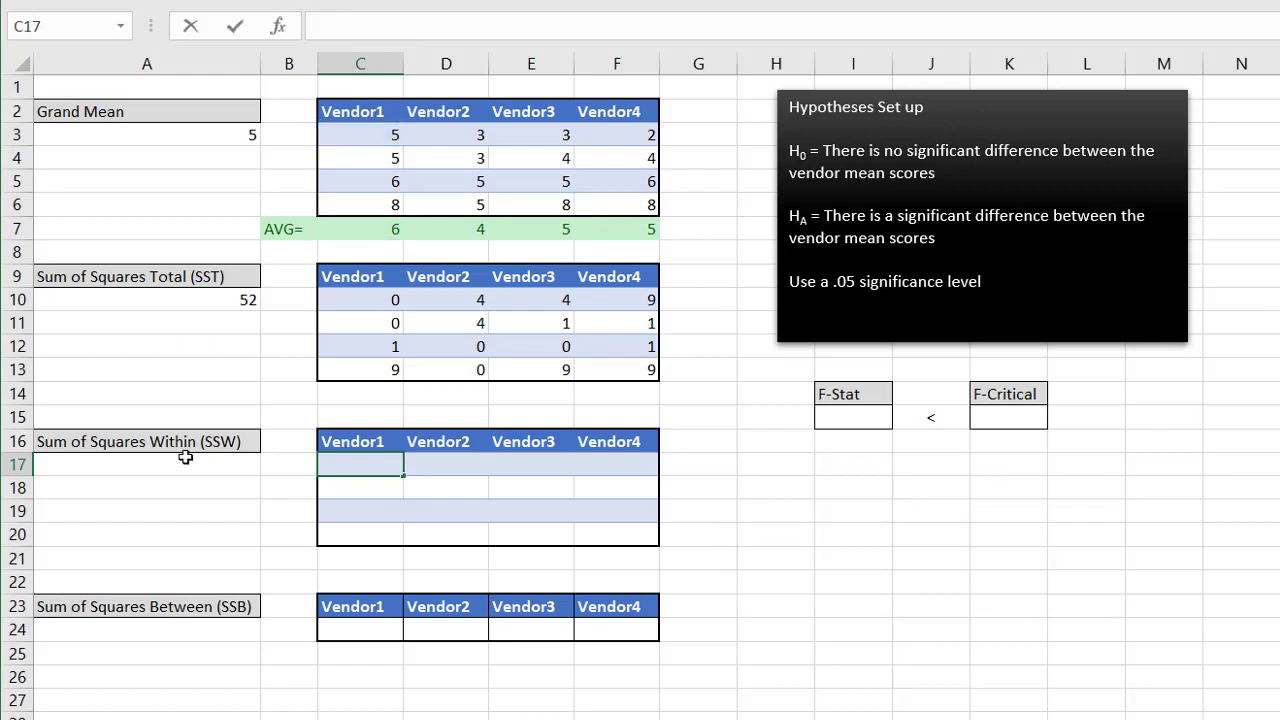
click(360, 487)
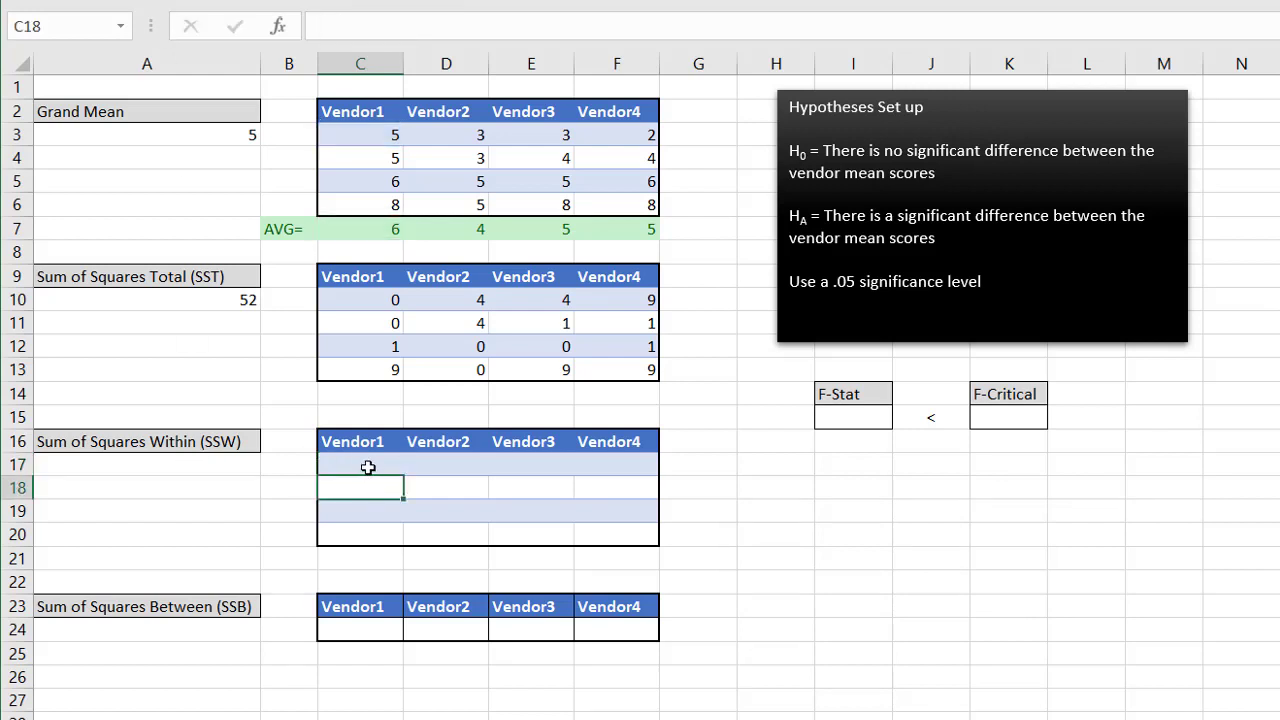
- Fill the whole SSW range C17:F20 at once with the copied formula =(C3-C$7)^2
drag(380, 465, 597, 535)
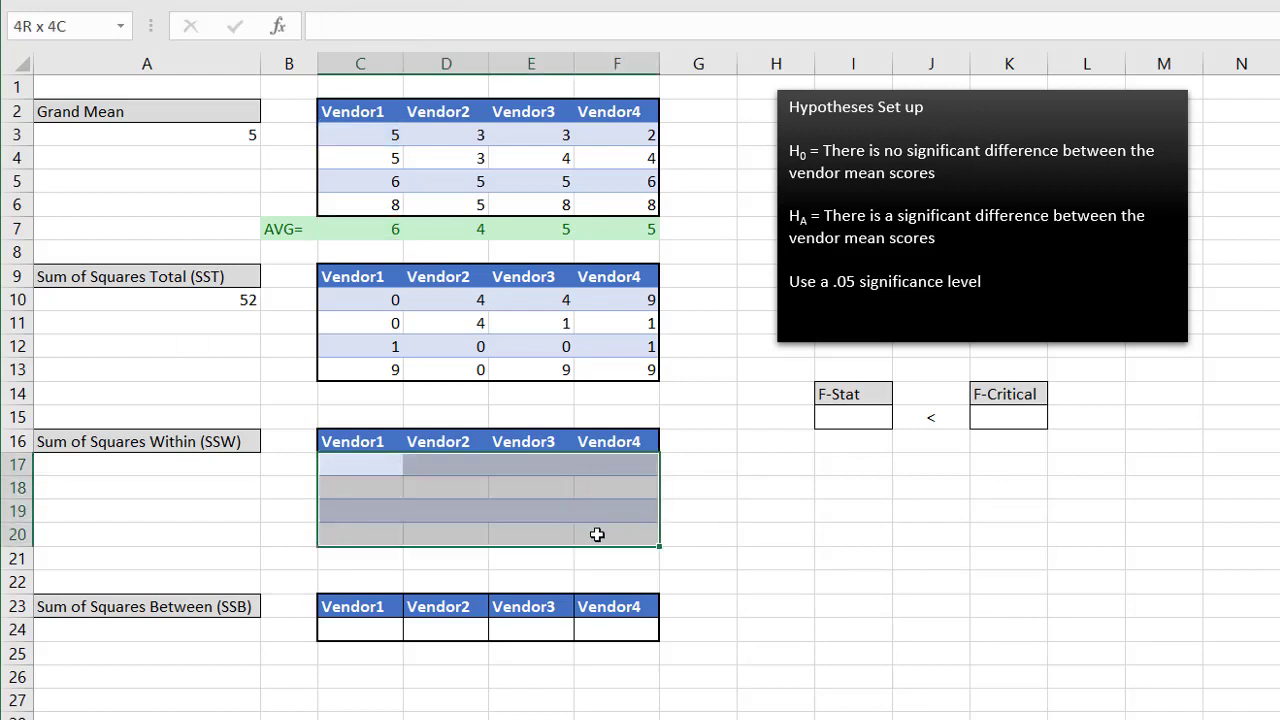
click(413, 20)
key(ctrl+v)
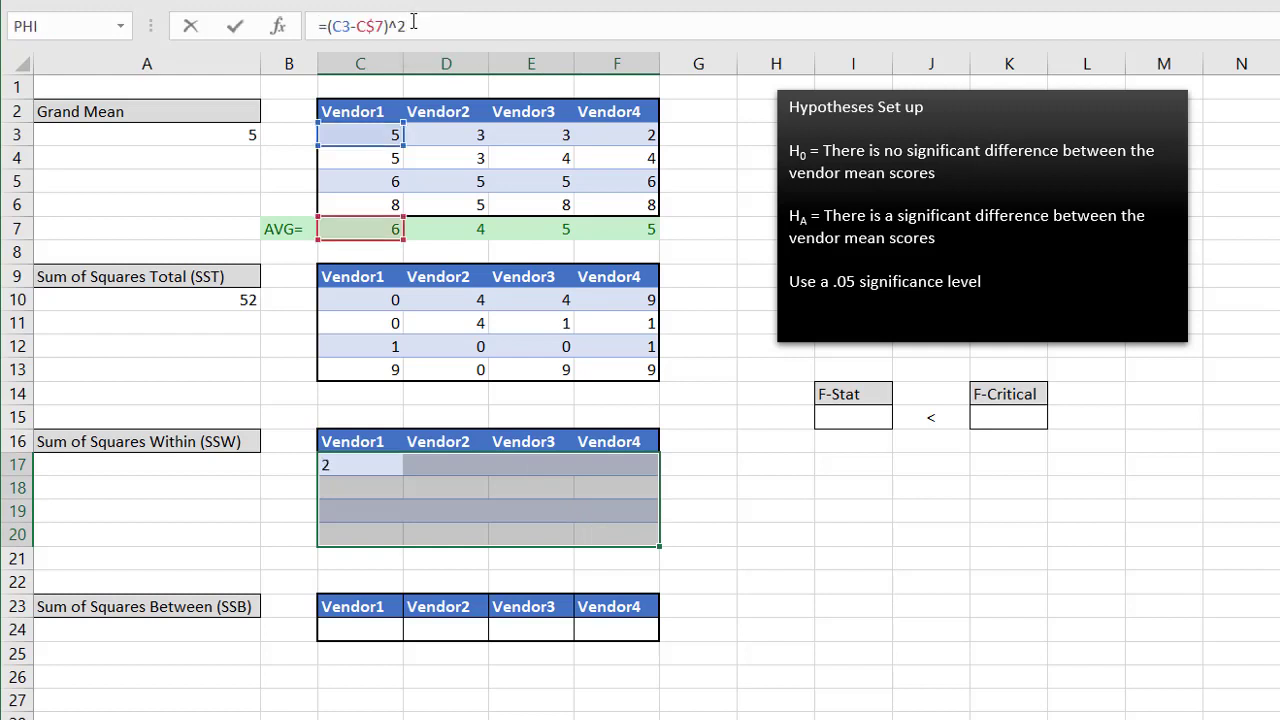
key(ctrl+Return)
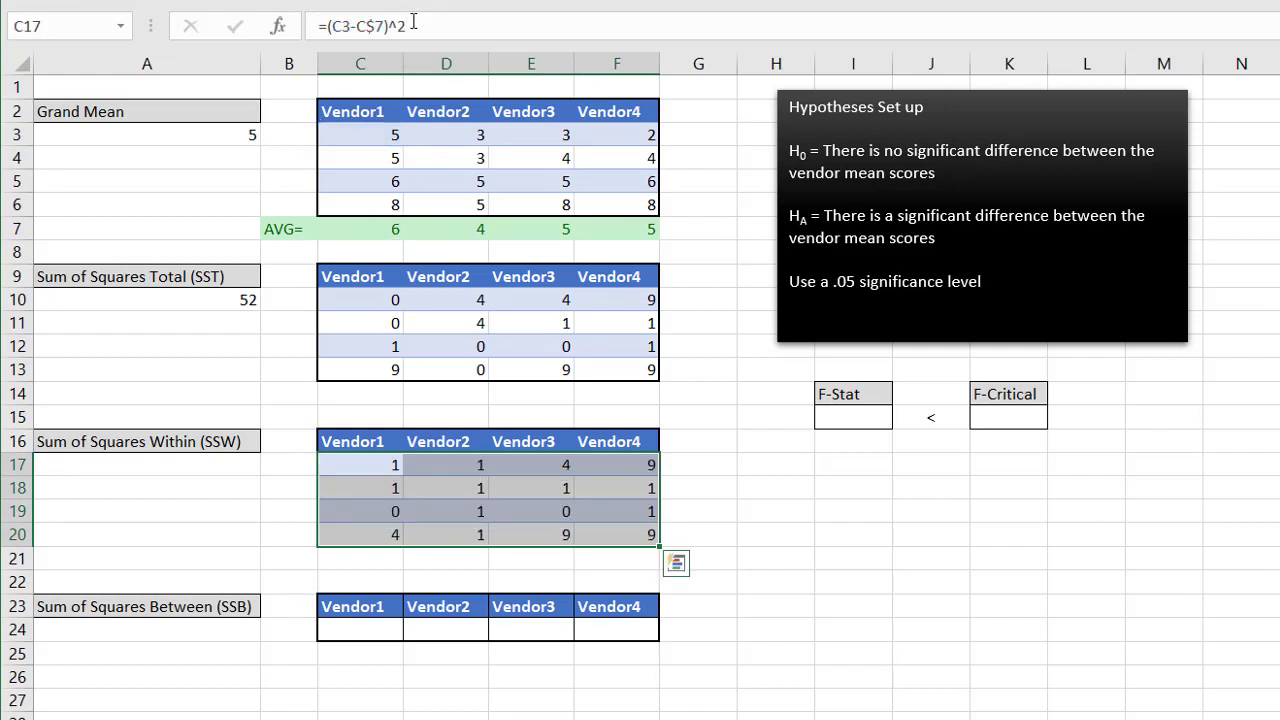
- Check the second-row Vendor1 and Vendor2 formulas in the SSW table for their score and vendor average references
click(368, 487)
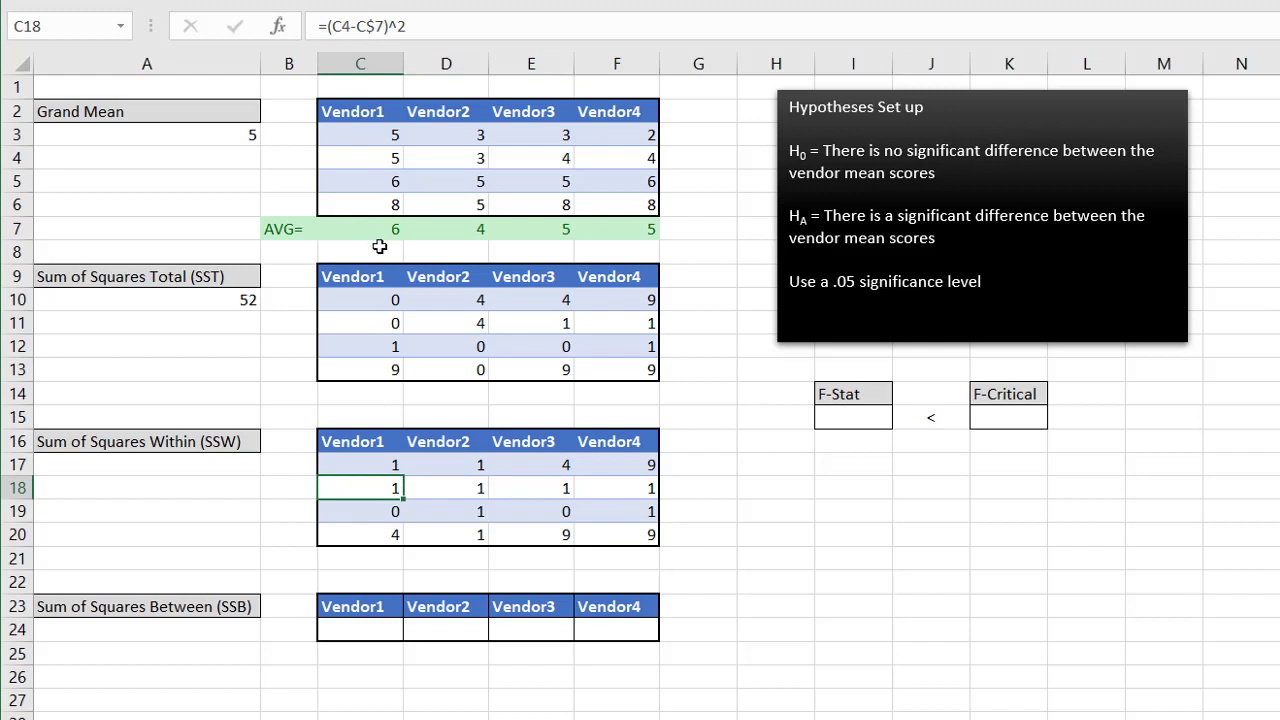
click(445, 487)
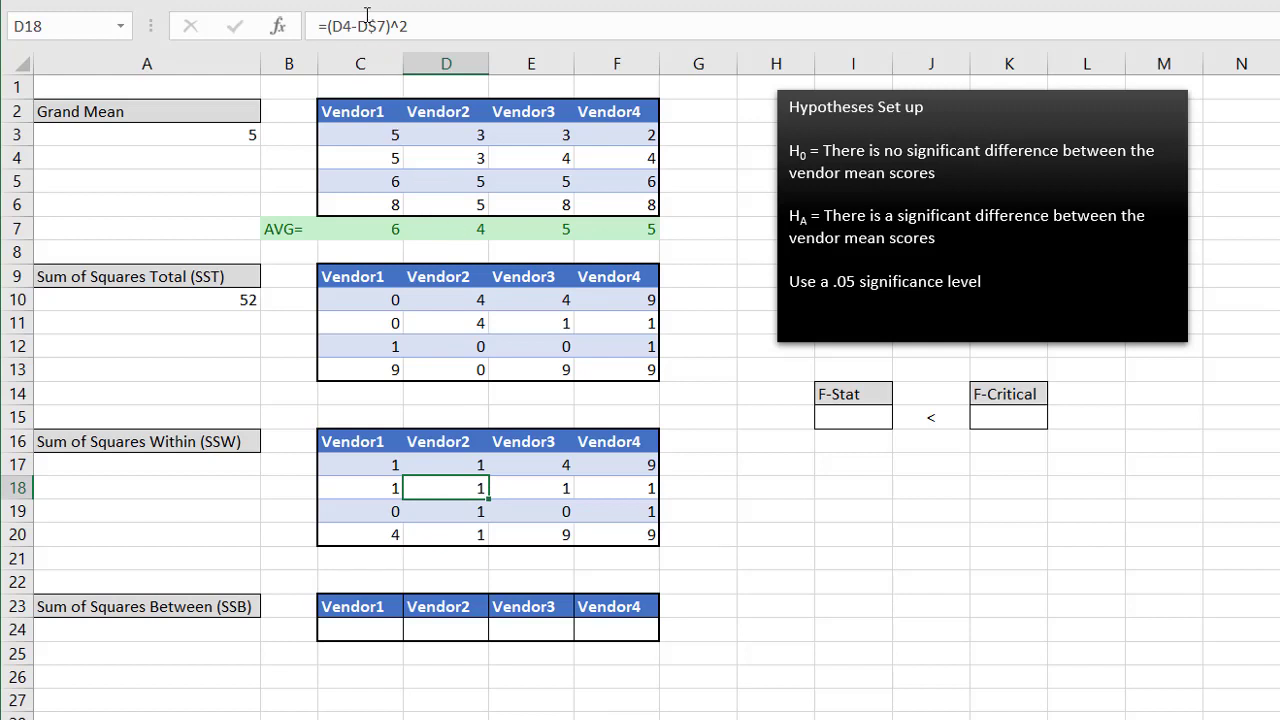
click(367, 26)
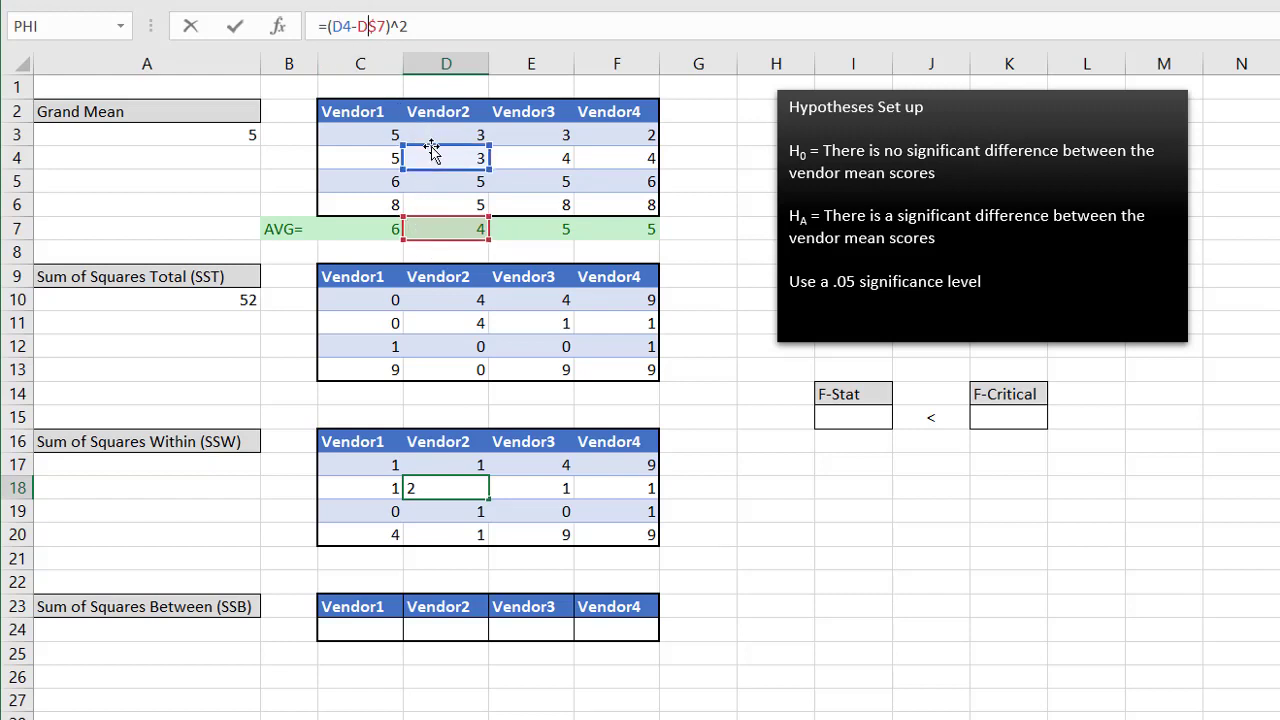
key(ctrl+Return)
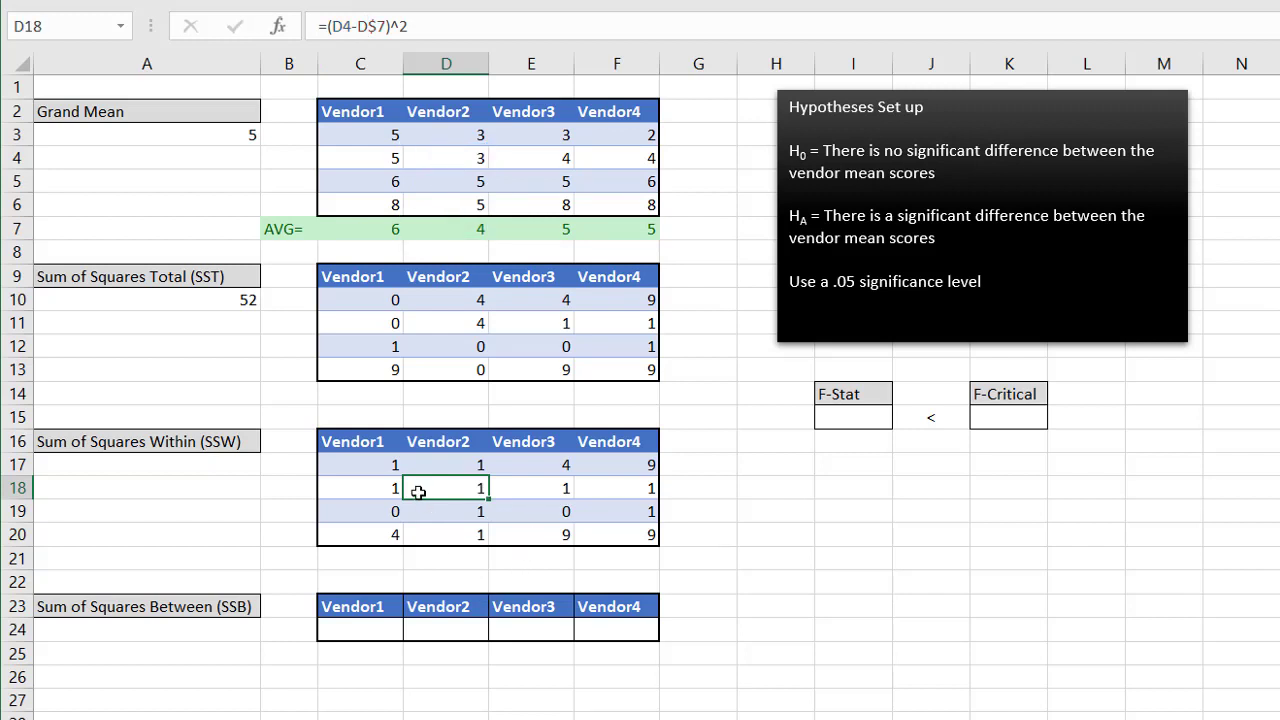
- Total the squared deviations of the SSW table in A17 with =SUM(C17:F20)
drag(380, 472, 577, 534)
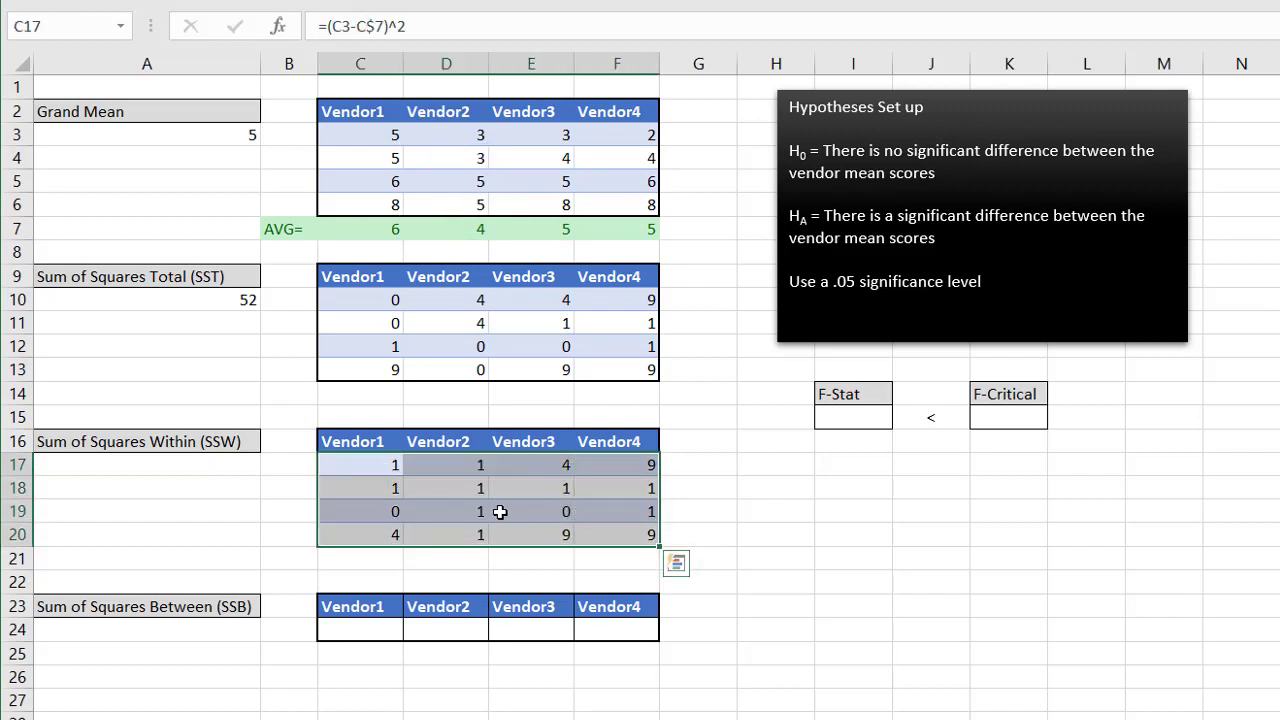
click(161, 463)
text(=sum)
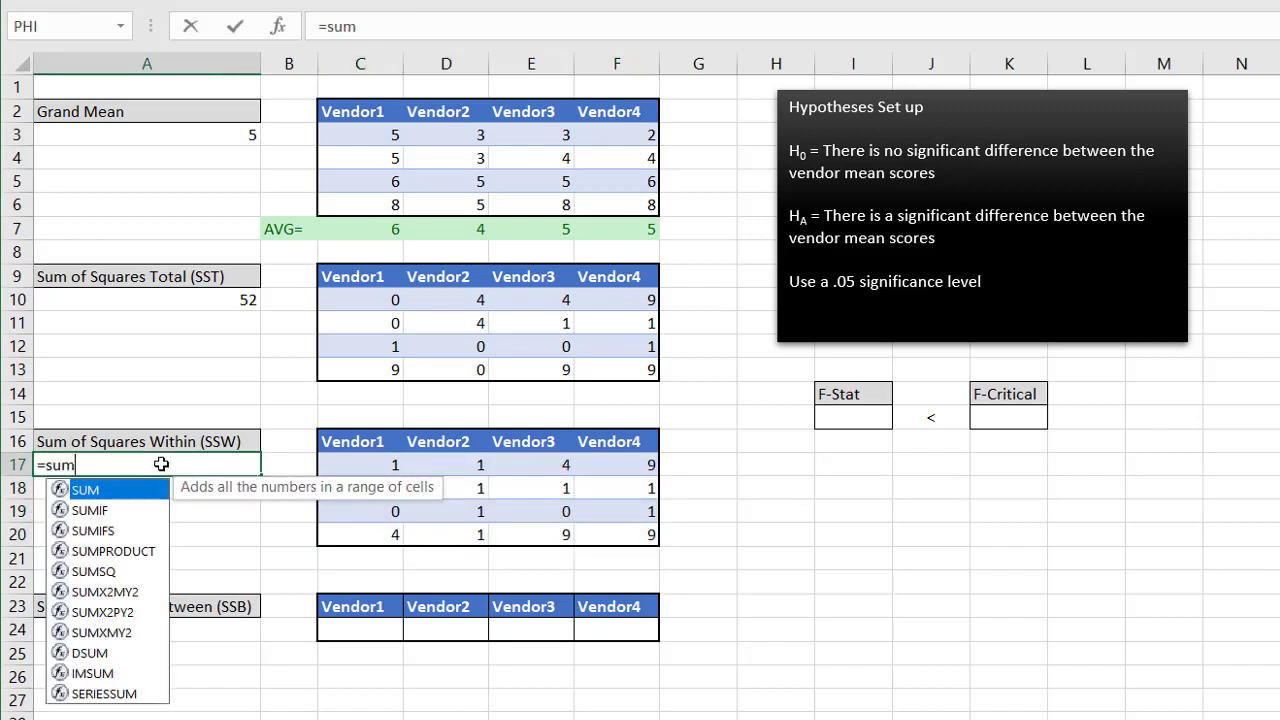
key(Tab)
drag(352, 470, 595, 529)
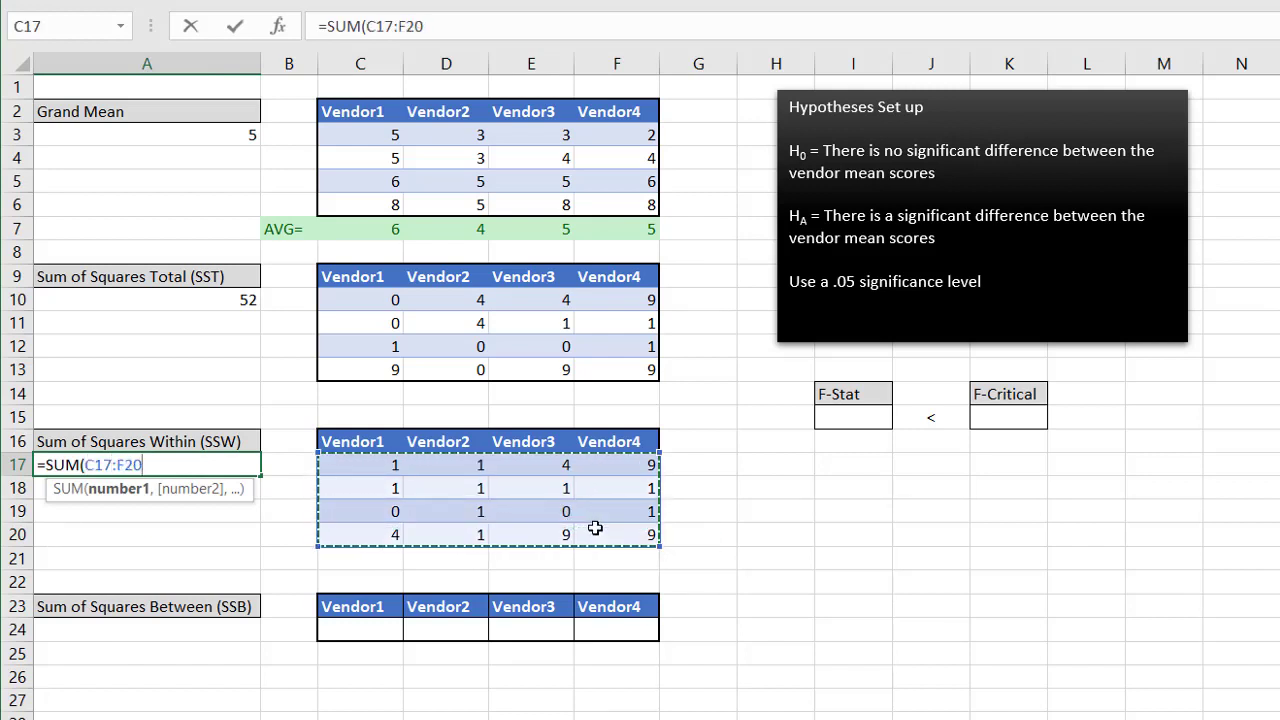
key(Return)
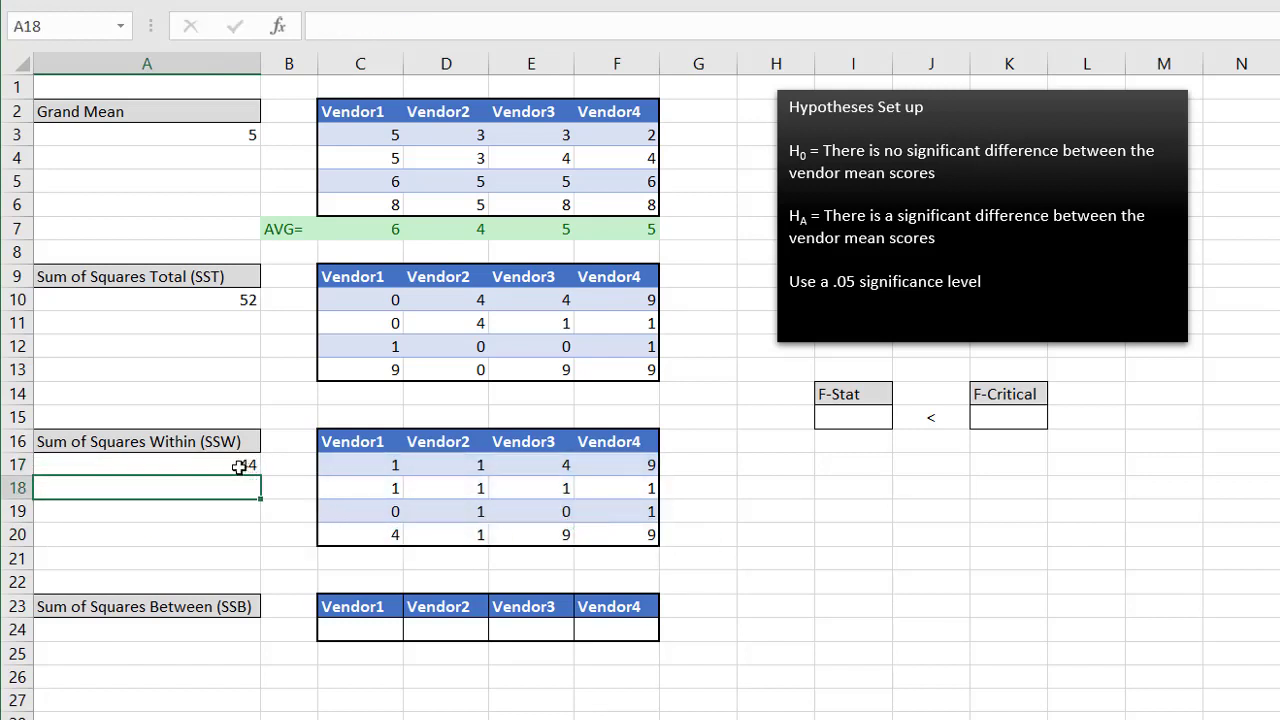
- Enter the Vendor1 between-groups formula =(C7-$A$3)^2*4 in C24, using the vendor average and the fixed grand mean
click(361, 627)
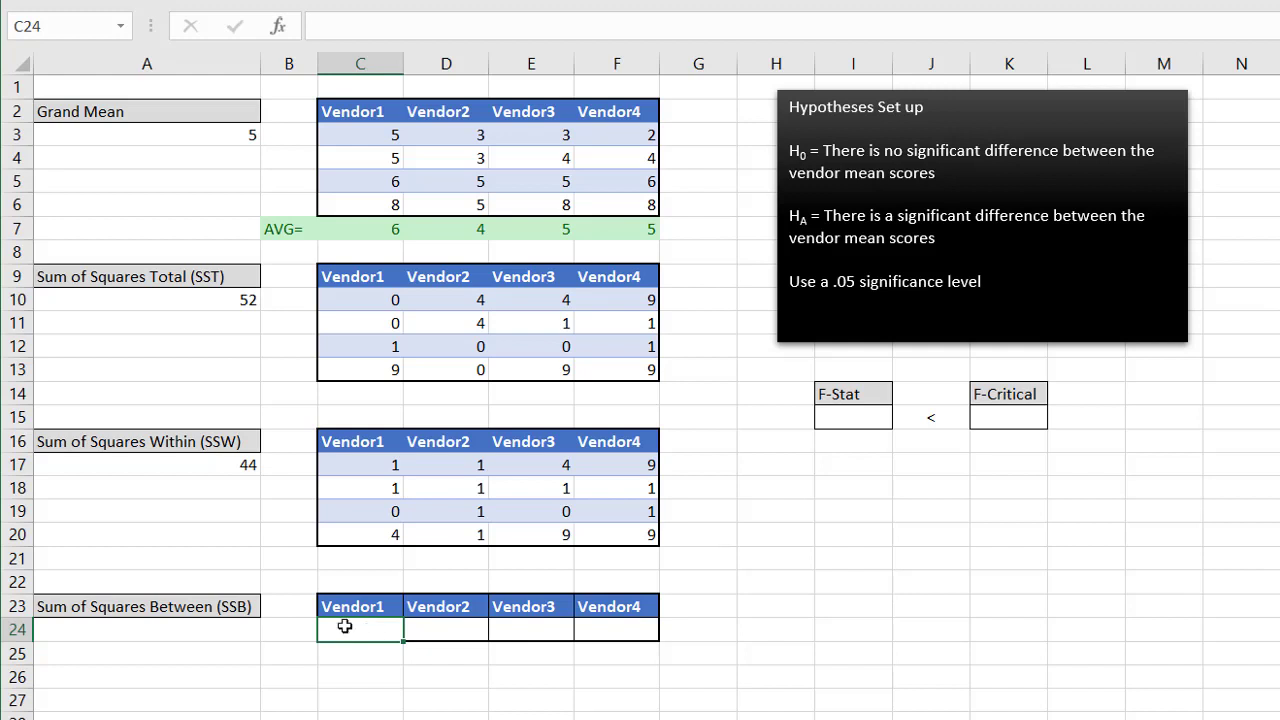
click(354, 228)
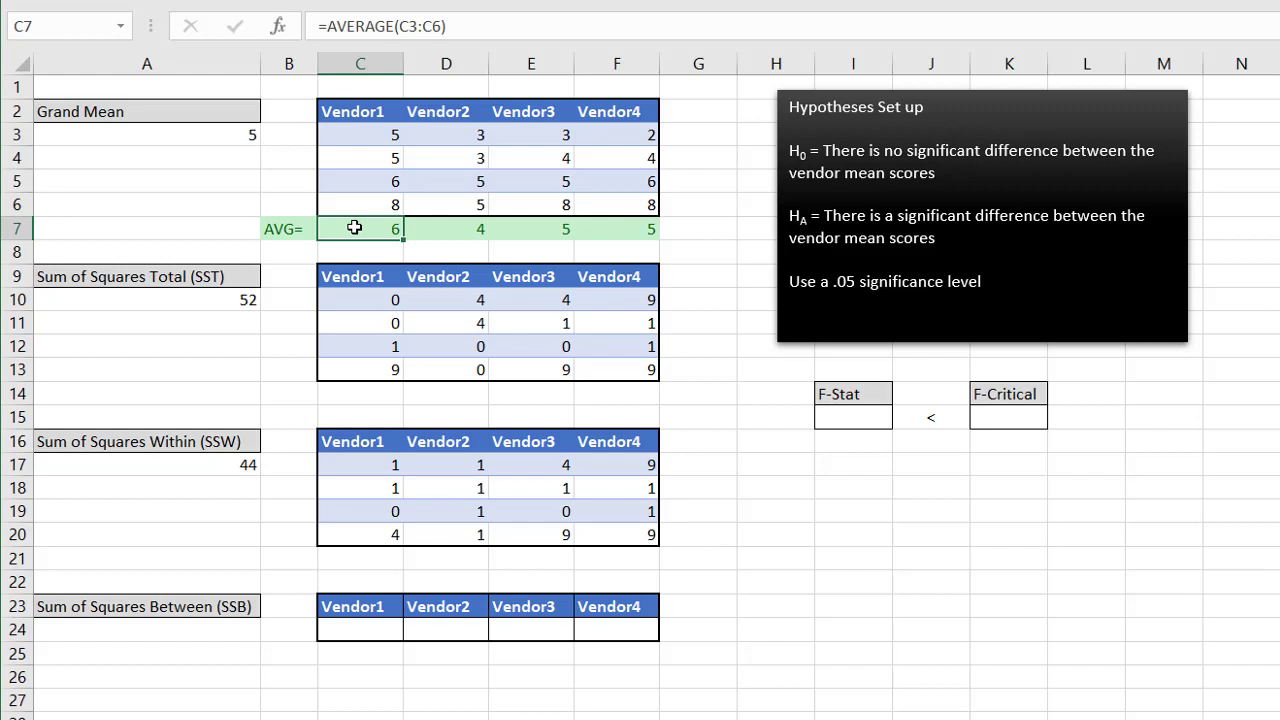
click(193, 135)
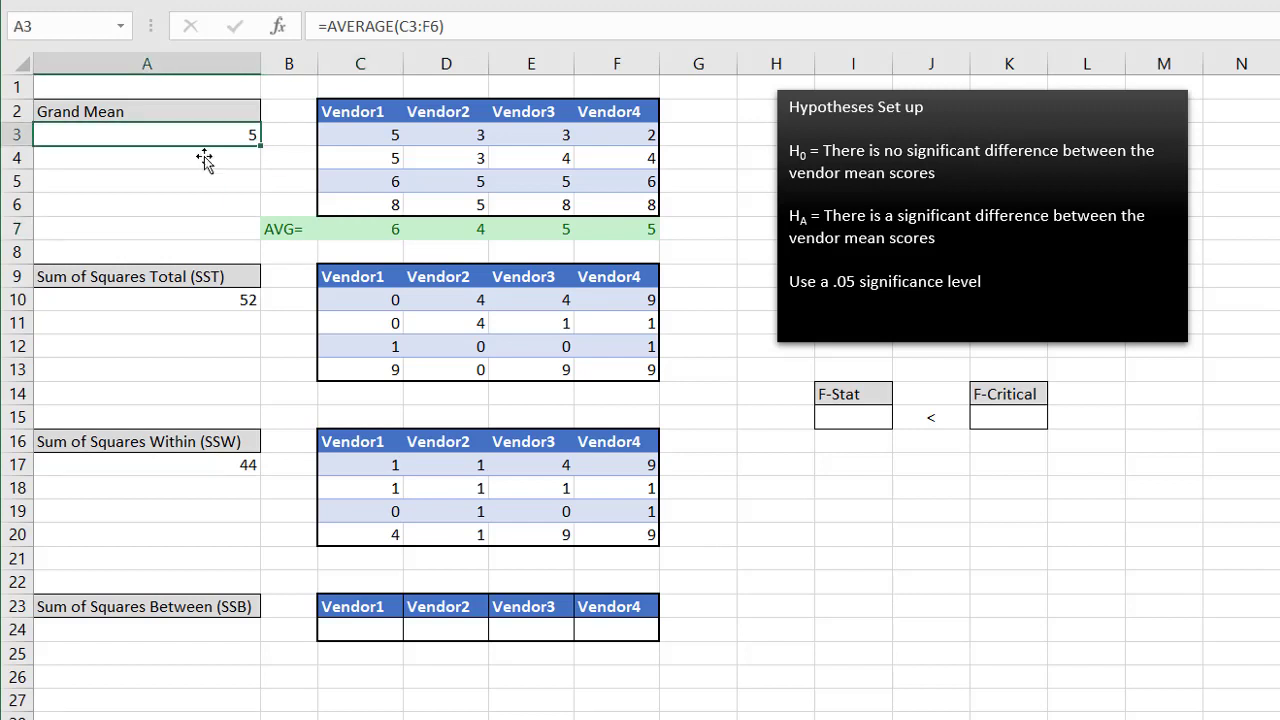
click(355, 629)
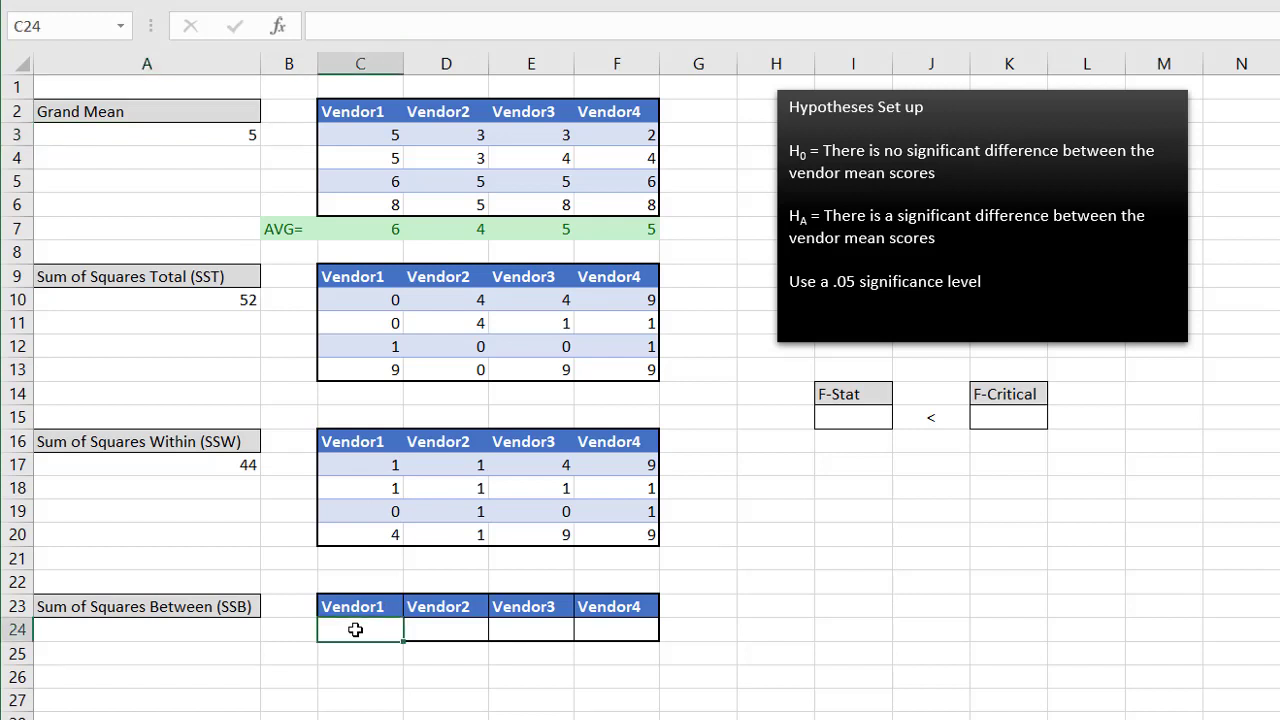
text(=)
click(362, 228)
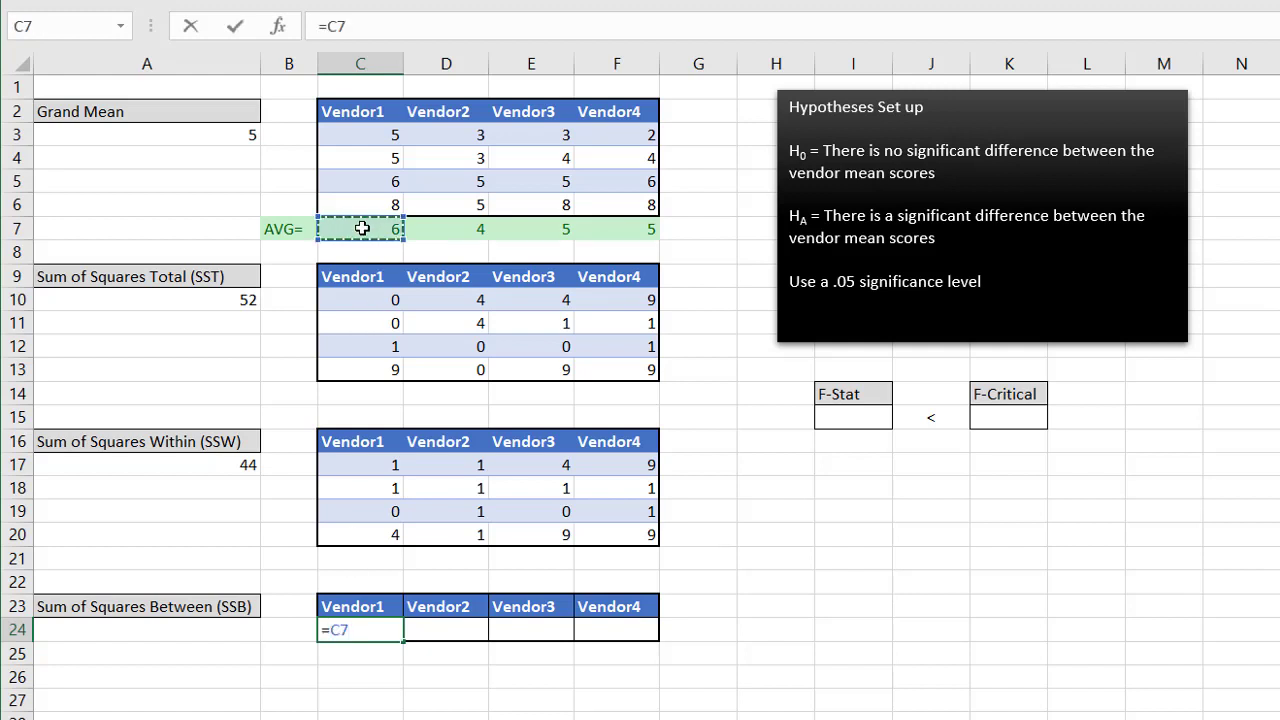
click(328, 26)
text((C7)
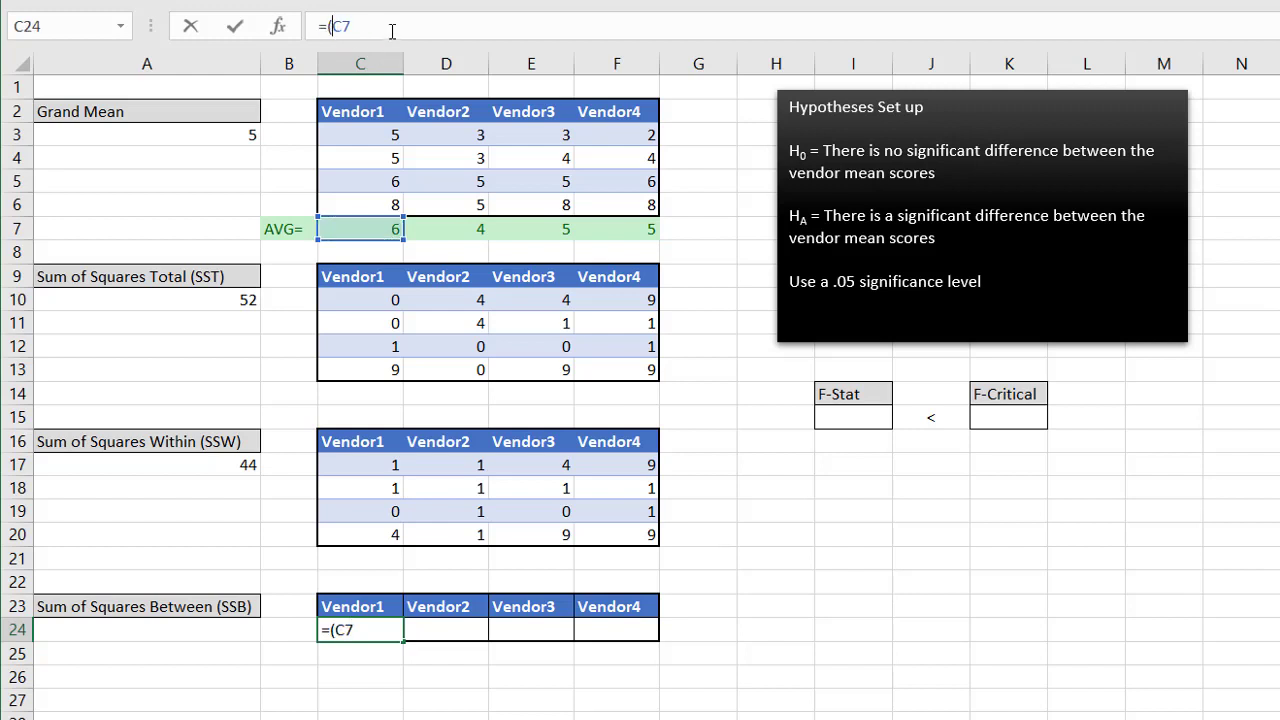
text(-)
click(178, 139)
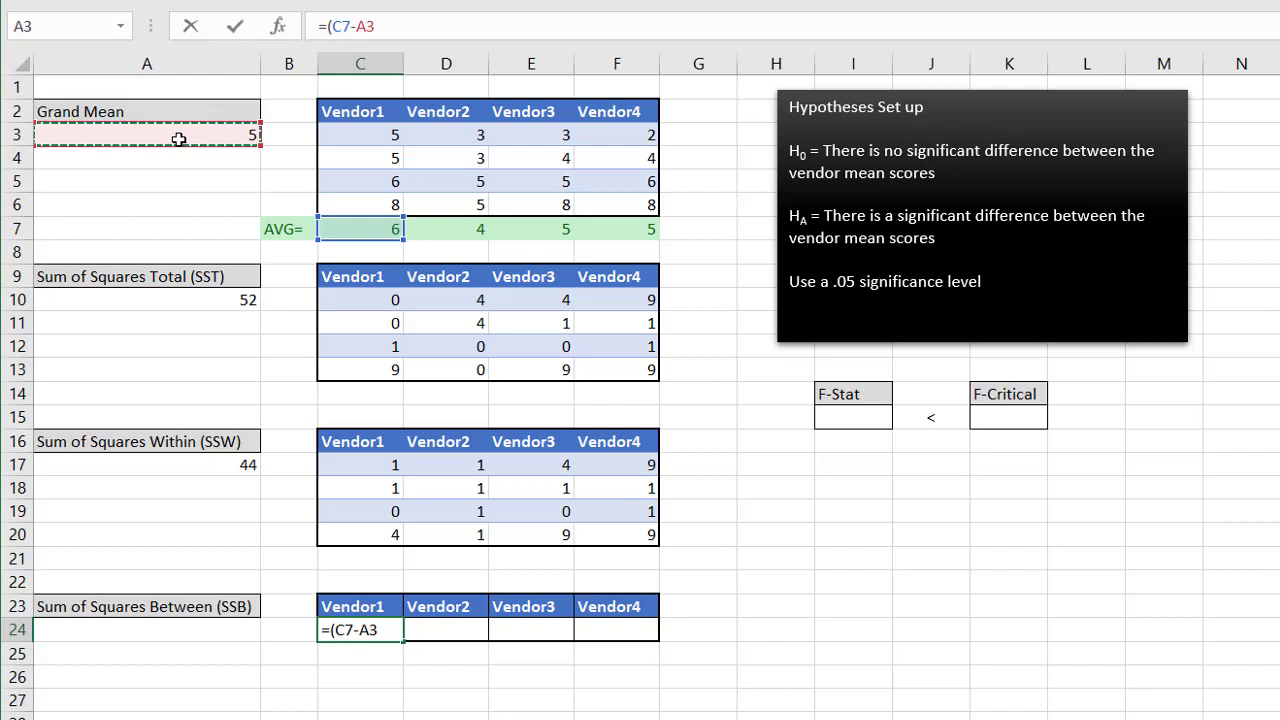
key(F4)
text())
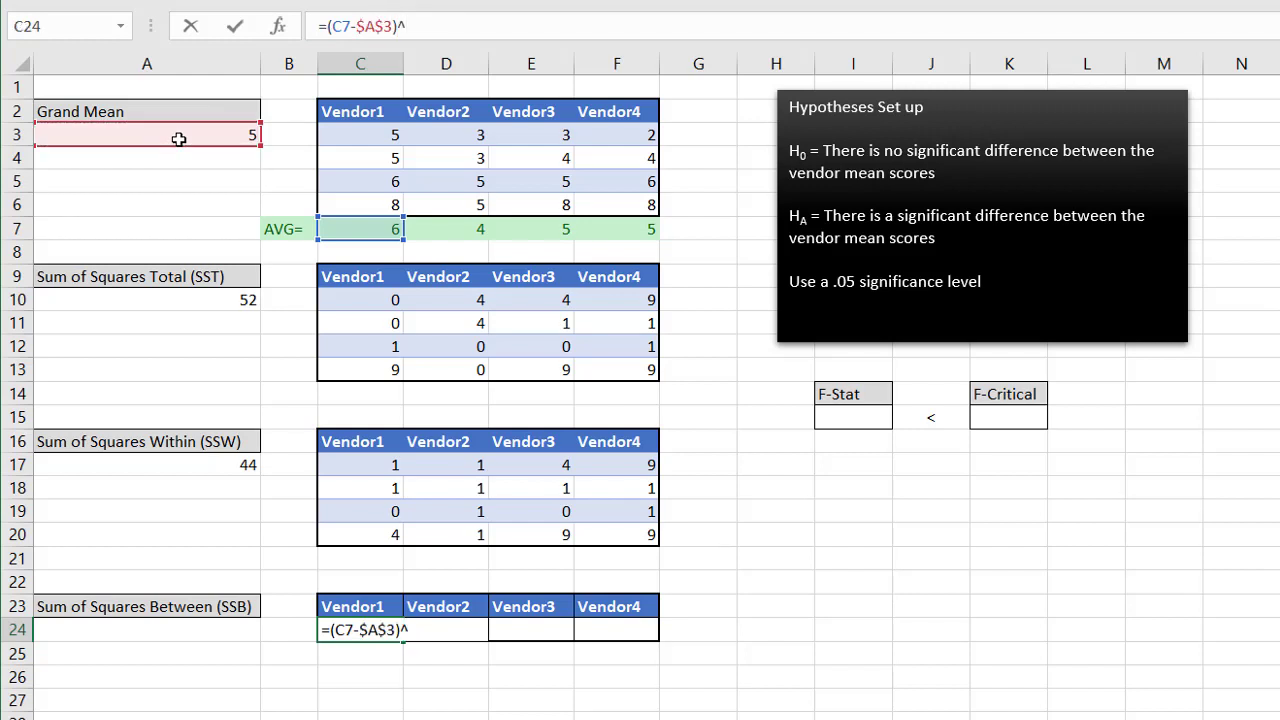
text(^2*4)
key(Return)
- Fill the C24 formula across the SSB table to F24 and check the Vendor1 and Vendor2 cells
click(382, 627)
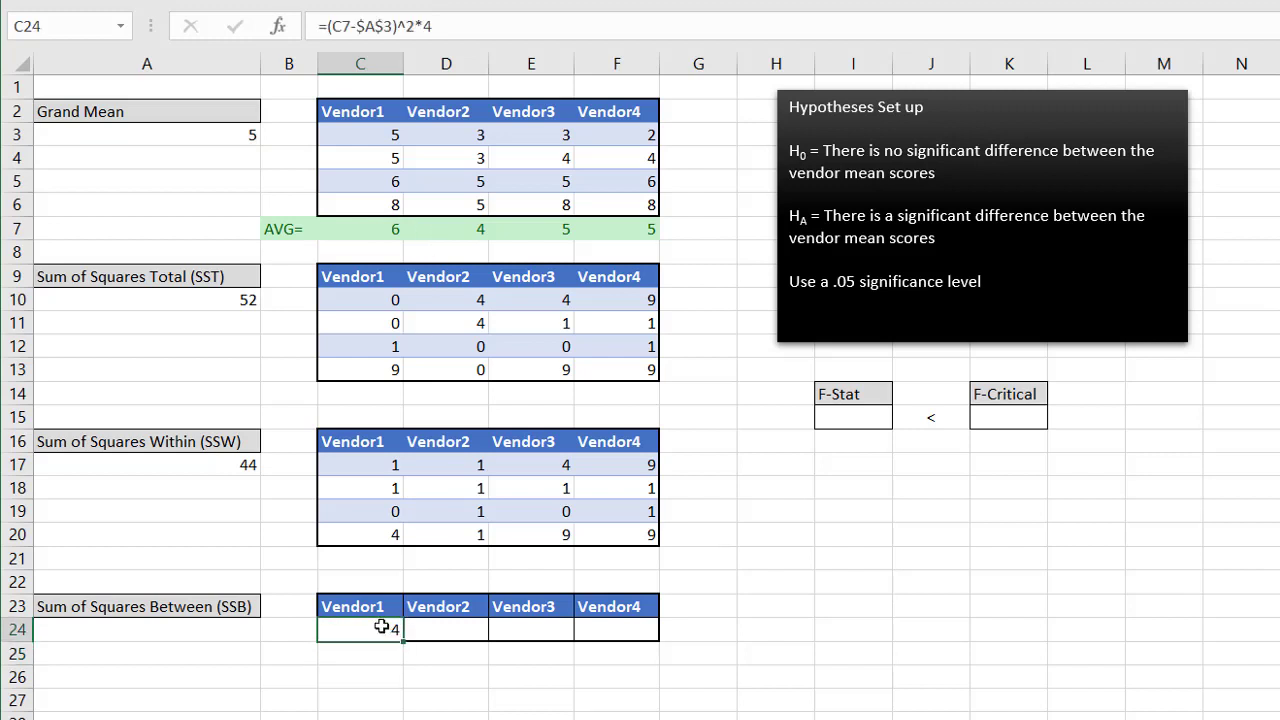
drag(405, 644, 638, 633)
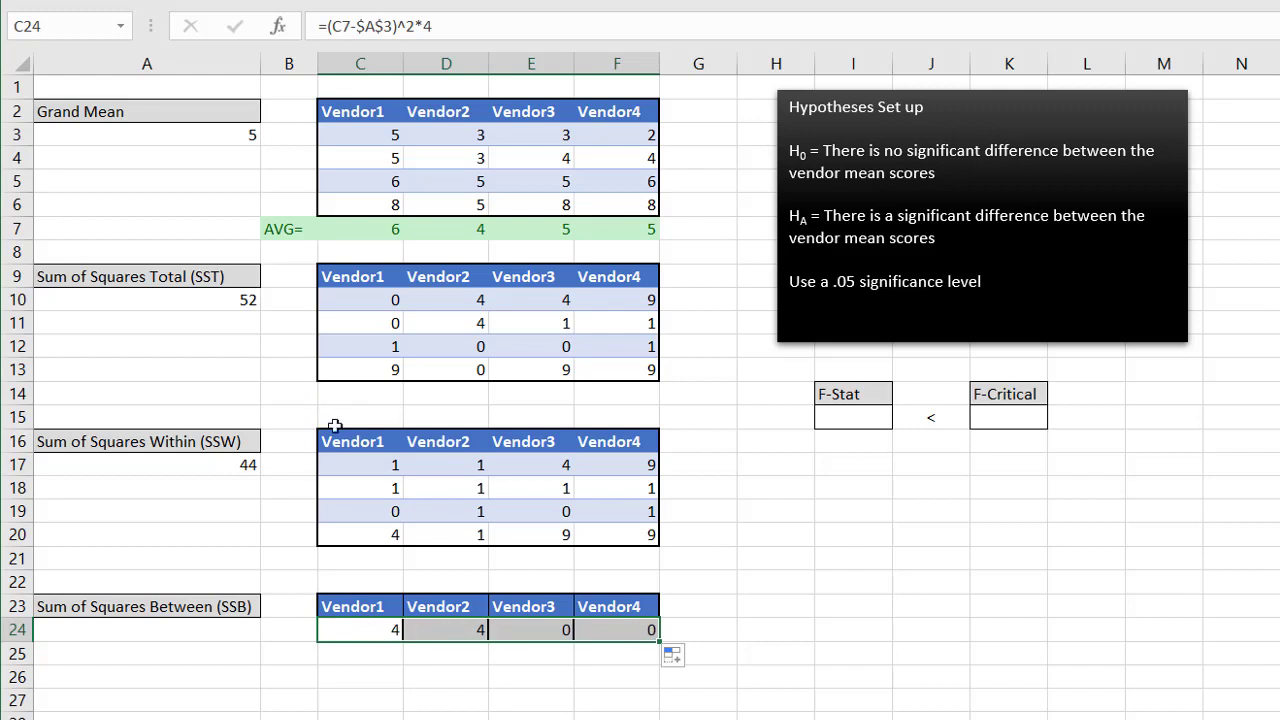
click(382, 631)
click(436, 632)
- Total the SSB table in A24 with =SUM(C24:F24)
click(201, 627)
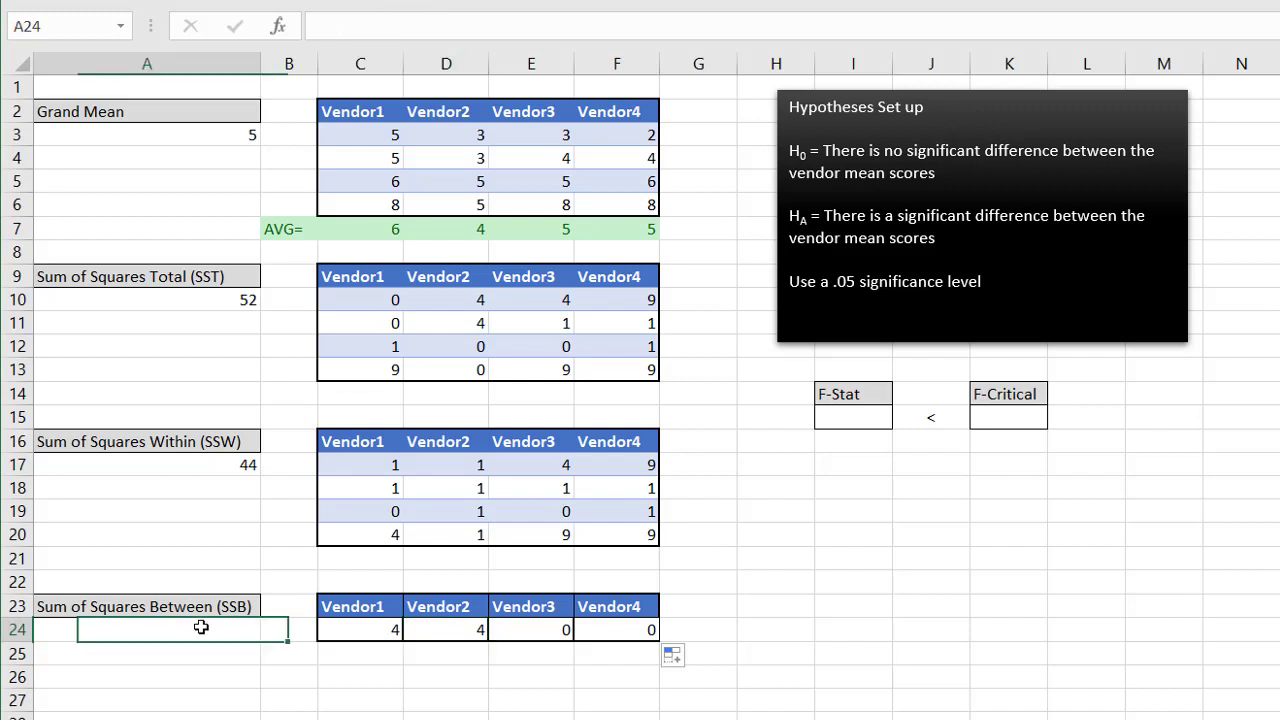
text(=sum)
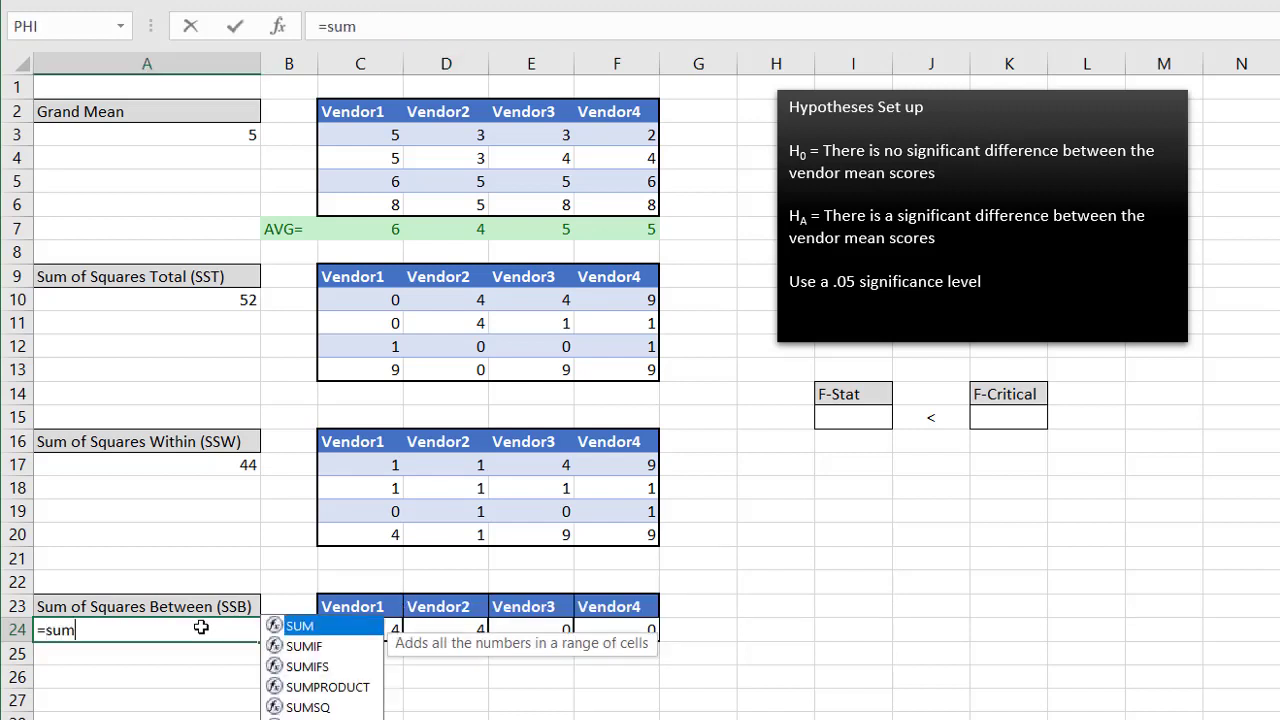
key(Tab)
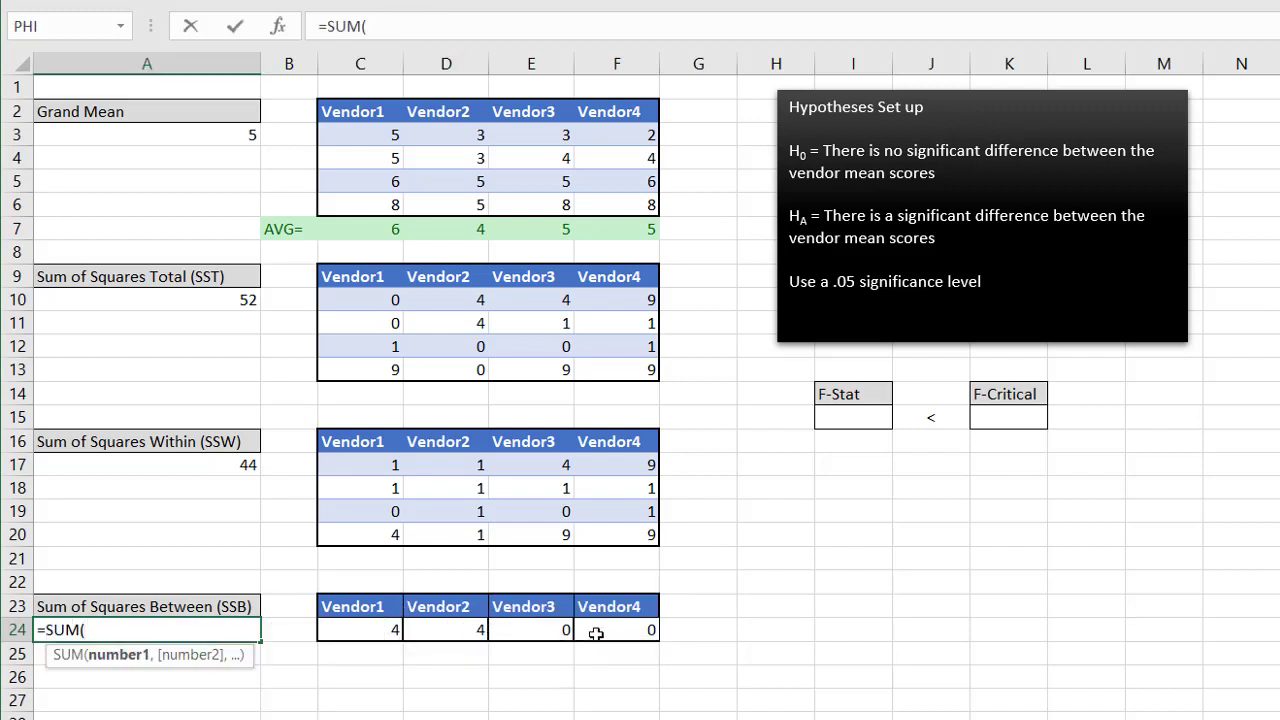
drag(626, 623, 381, 625)
key(Return)
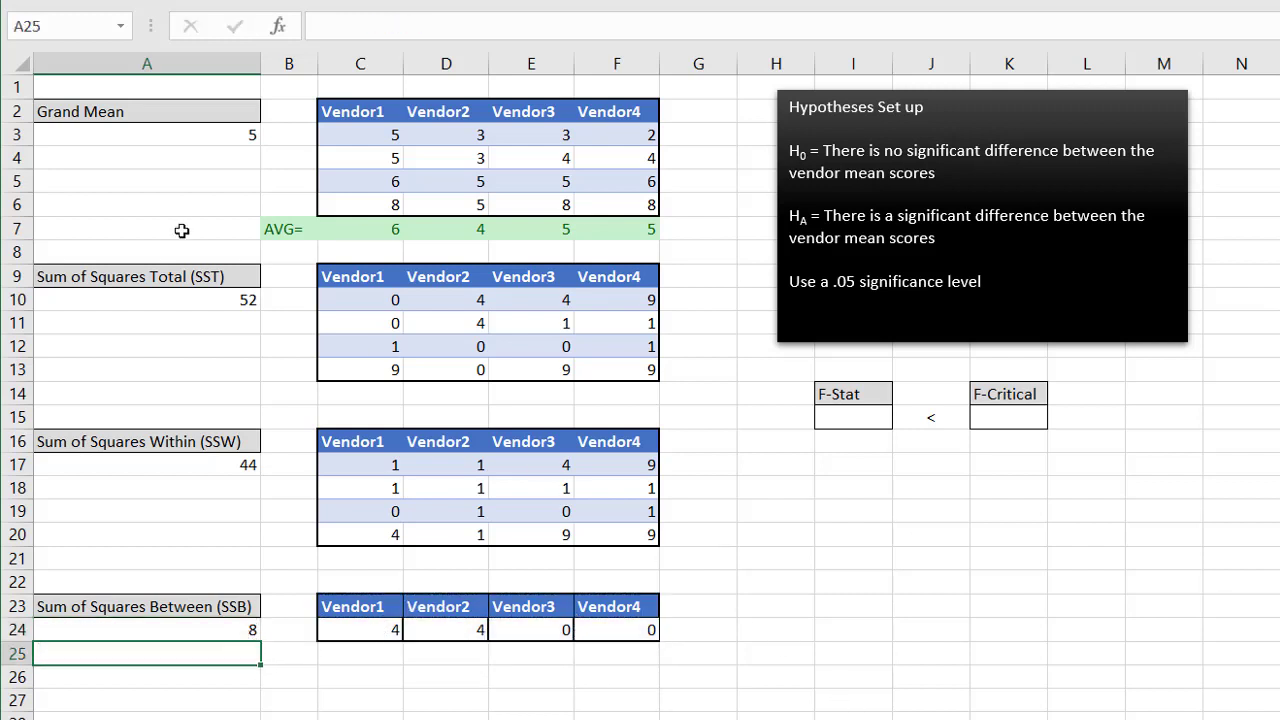
- Move the F-Statistic formula text box beside the Hypotheses Set up box, around columns N to T
click(224, 279)
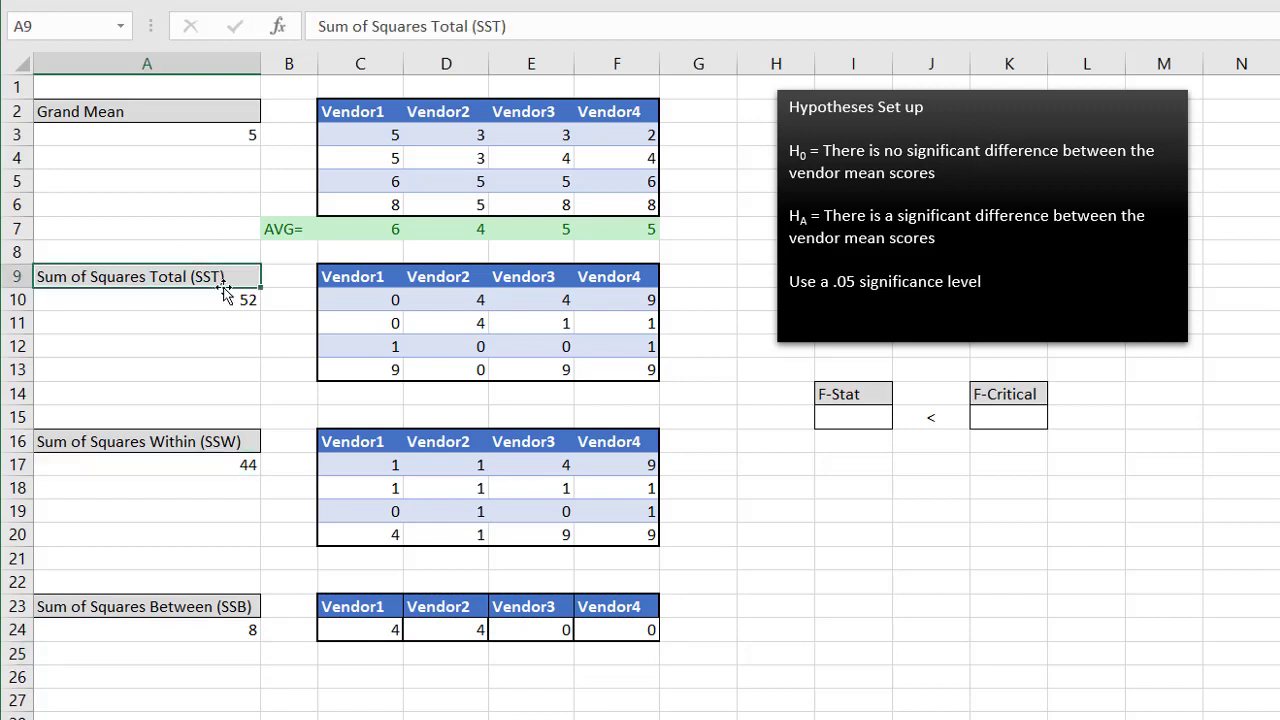
click(188, 441)
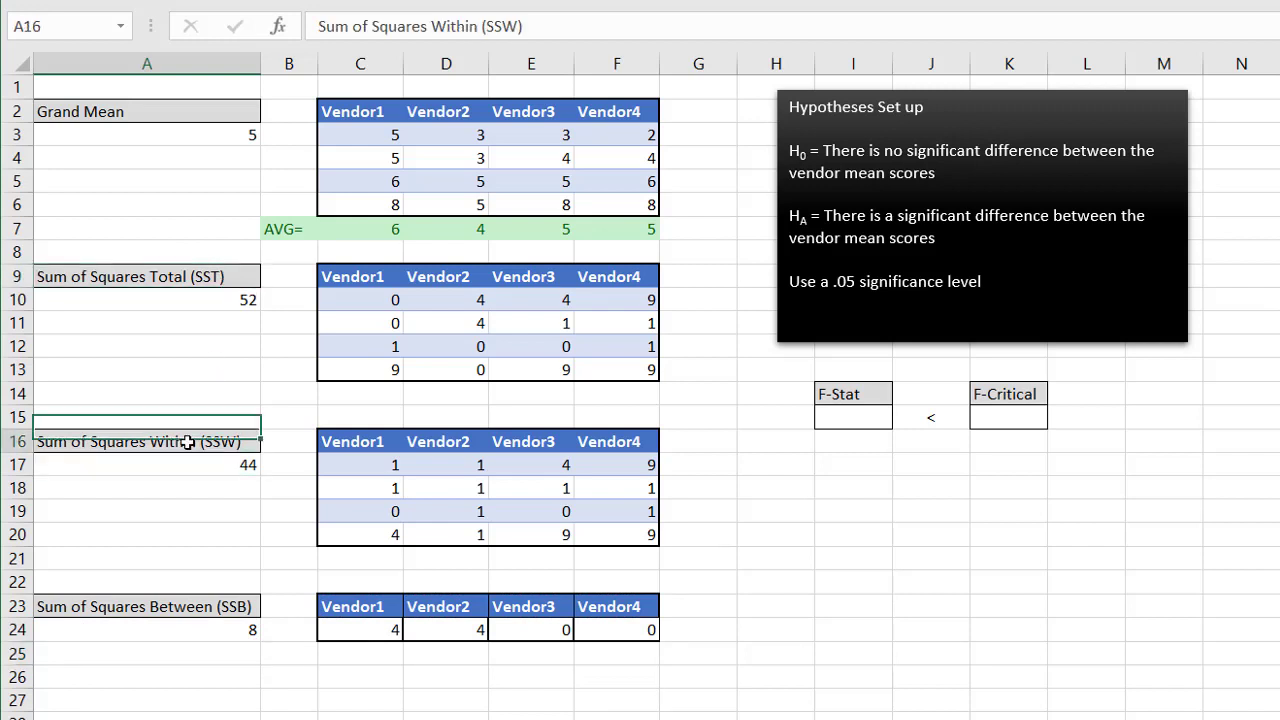
click(190, 606)
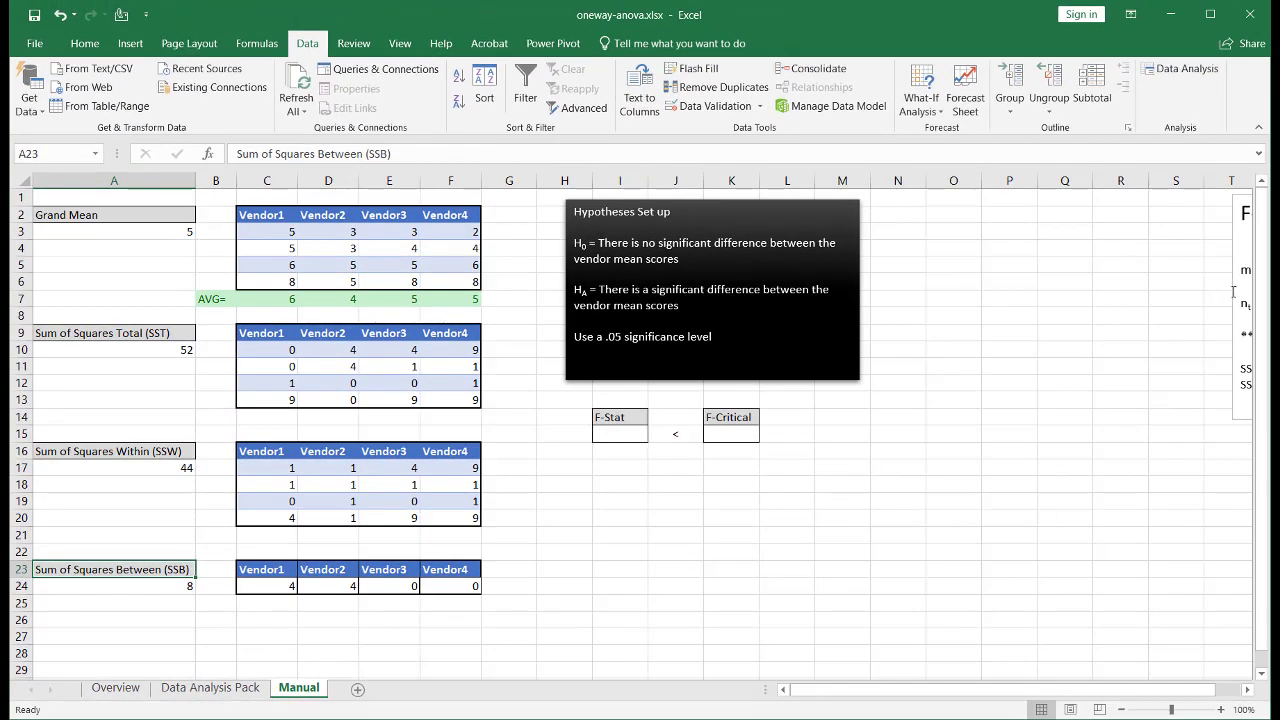
click(1233, 291)
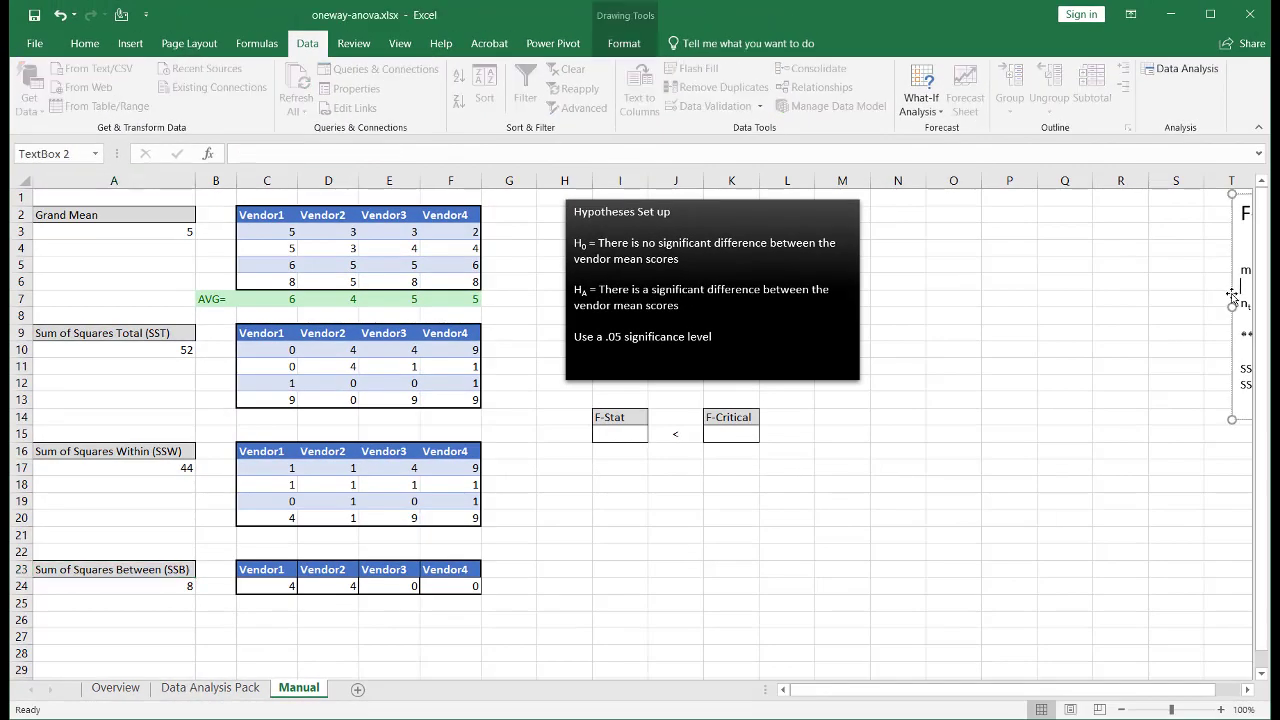
mouse_move(1233, 291)
mouse_down()
mouse_move(909, 314)
mouse_move(880, 301)
mouse_up()
click(689, 581)
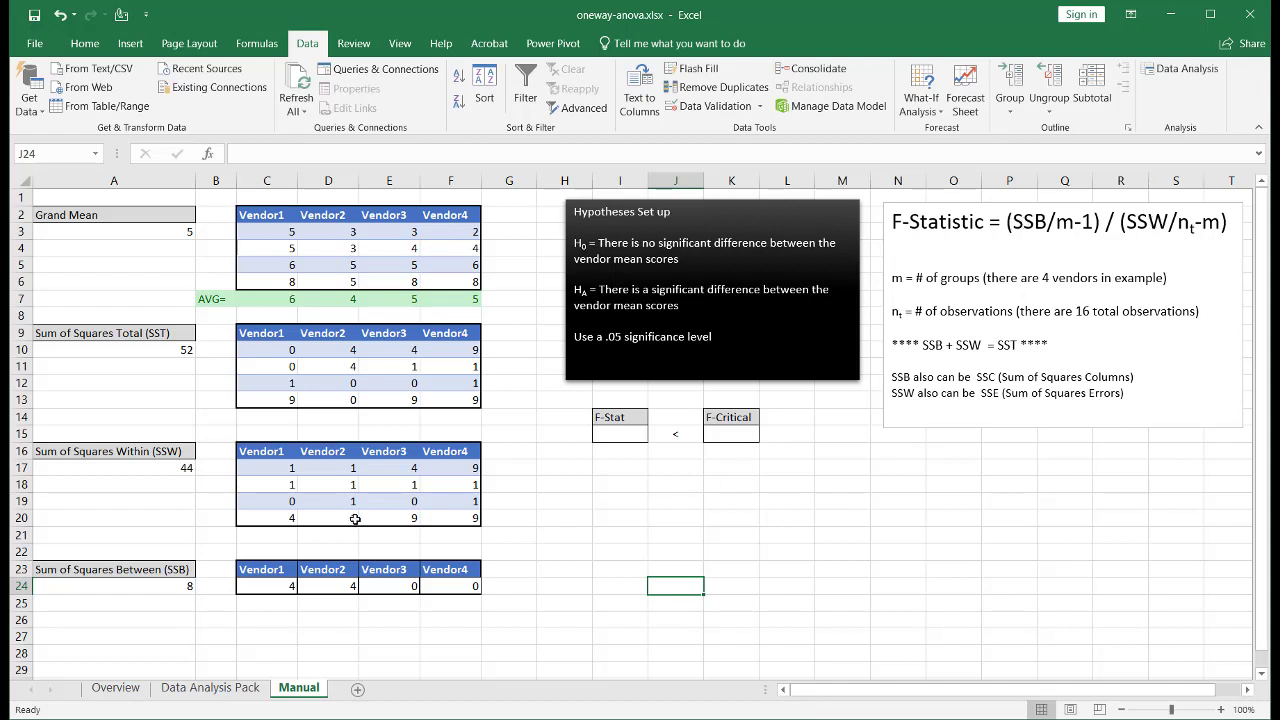
- Check the SSB, SSW and SST totals against the SSB + SSW = SST note and the ANOVA output's Between Groups and Within Groups rows
click(176, 583)
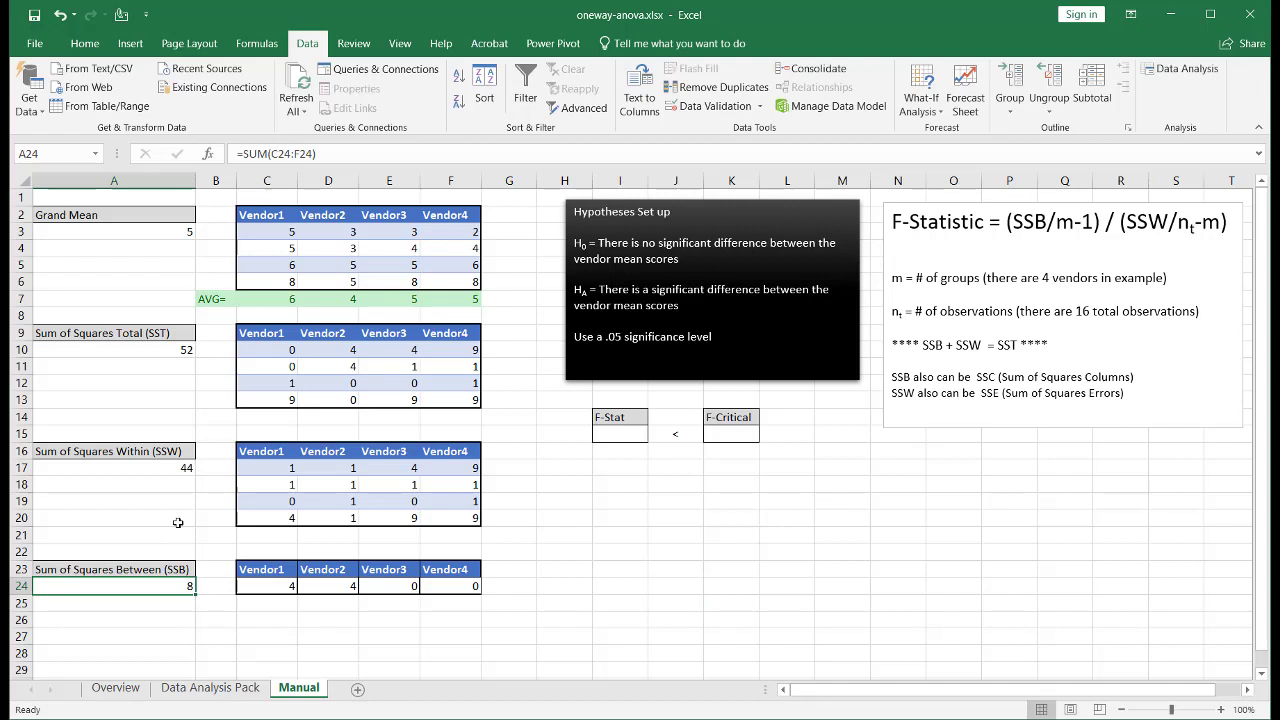
click(178, 470)
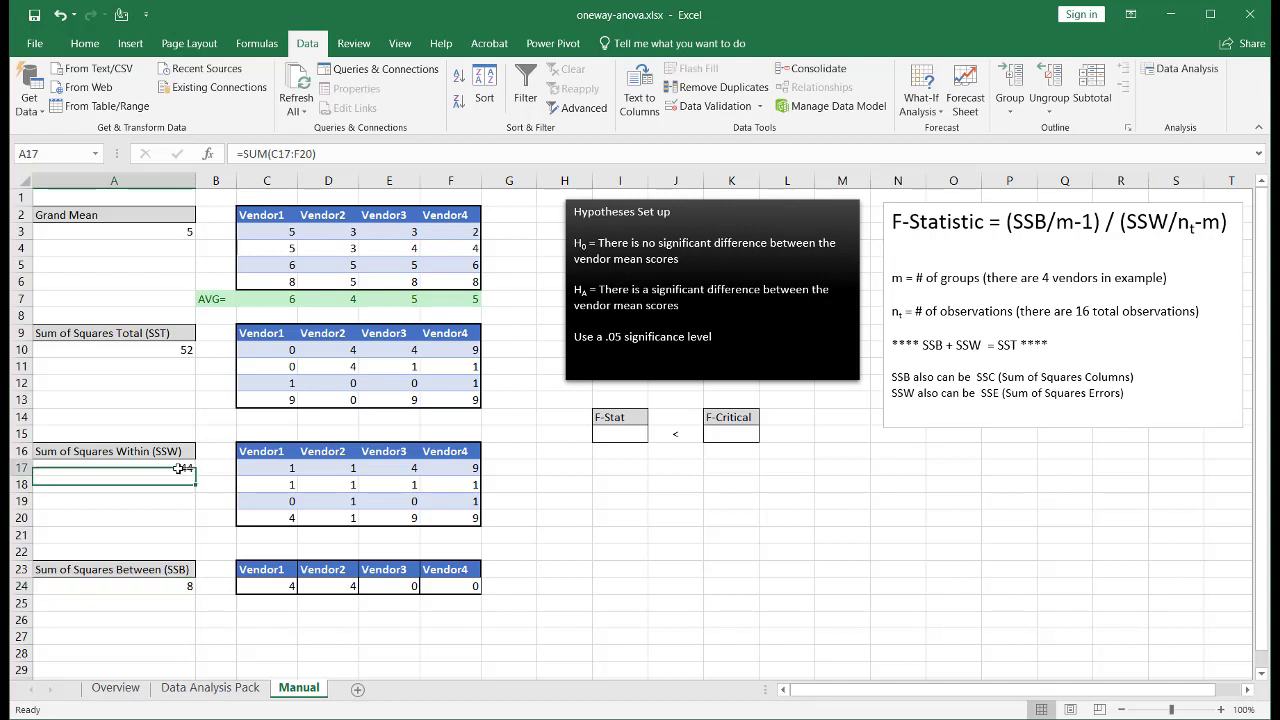
click(165, 346)
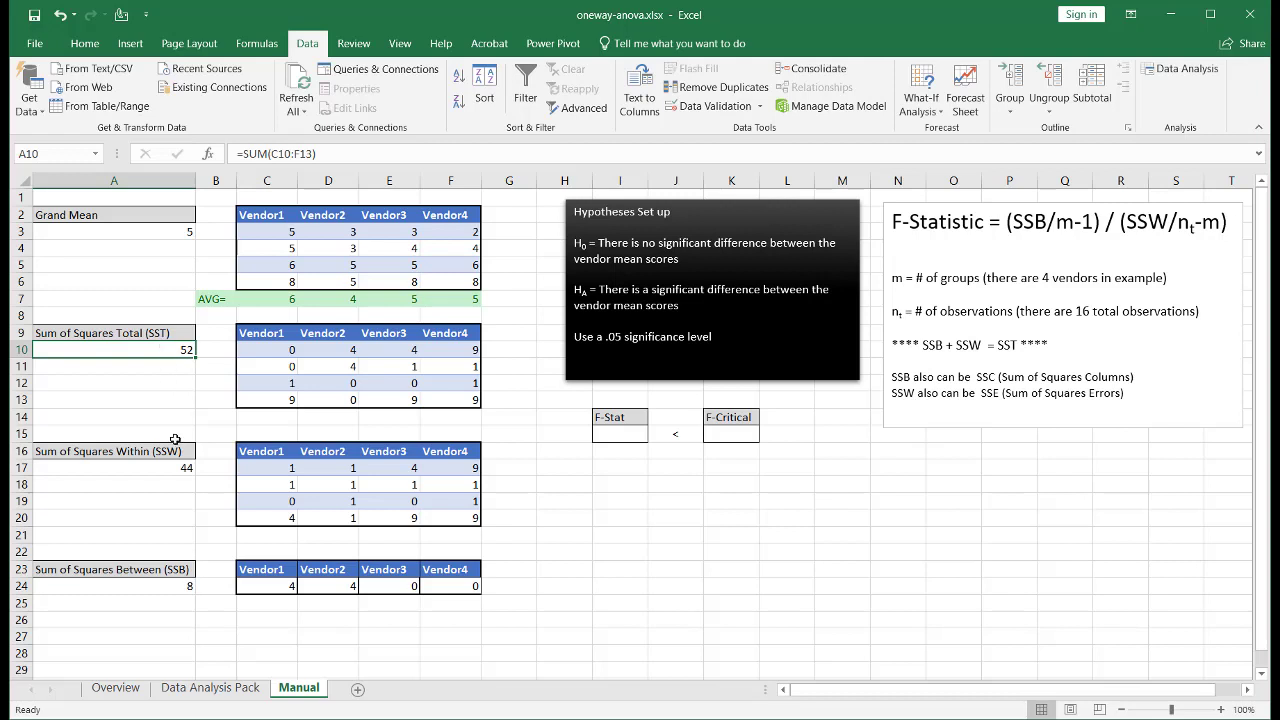
click(183, 588)
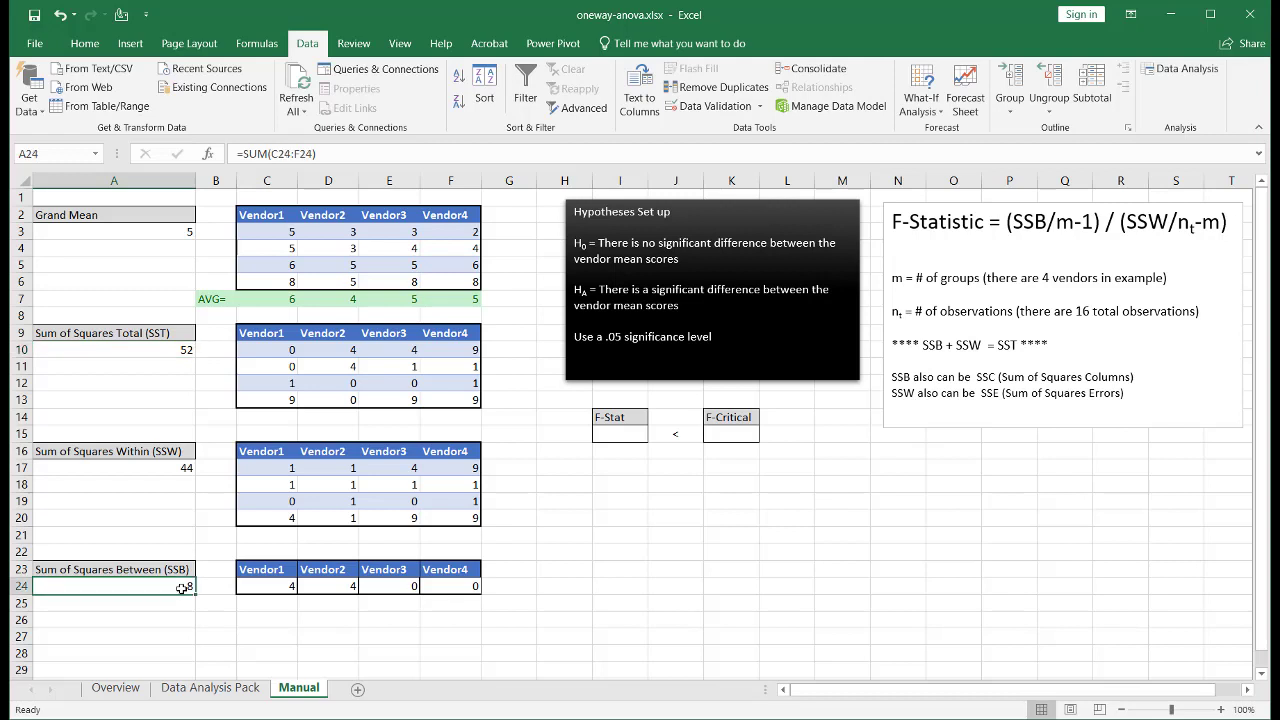
click(185, 471)
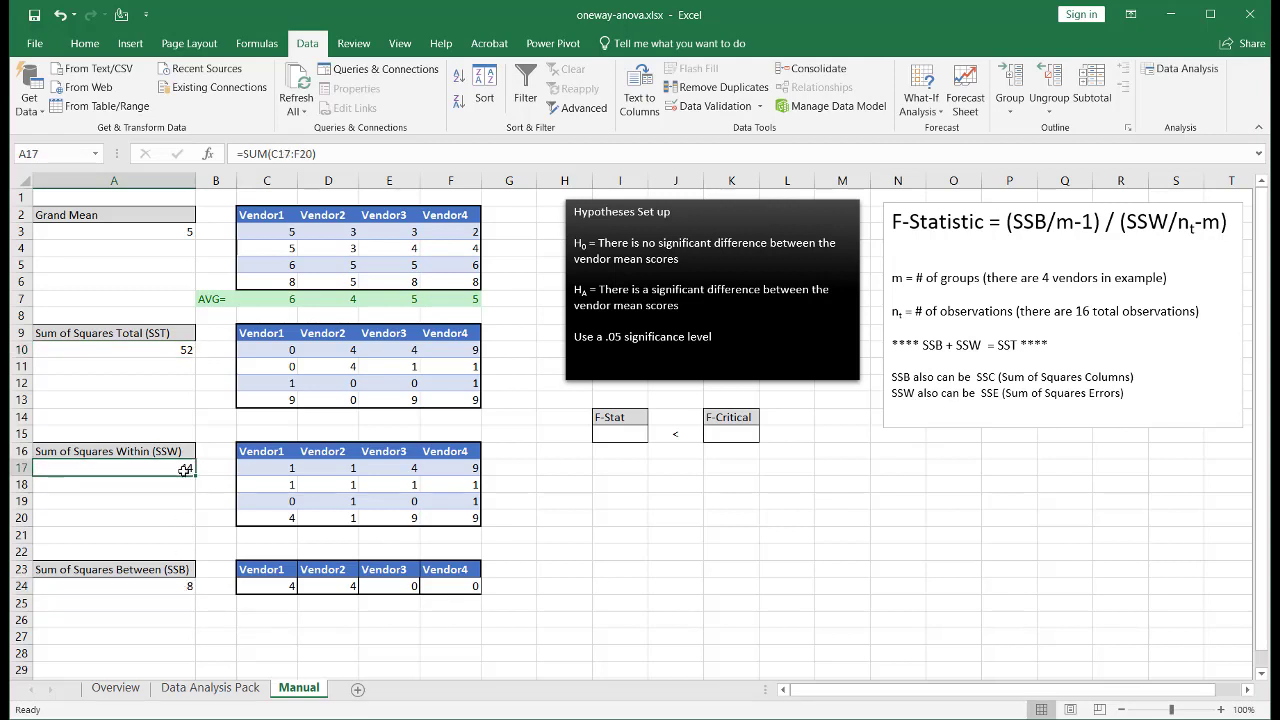
click(180, 353)
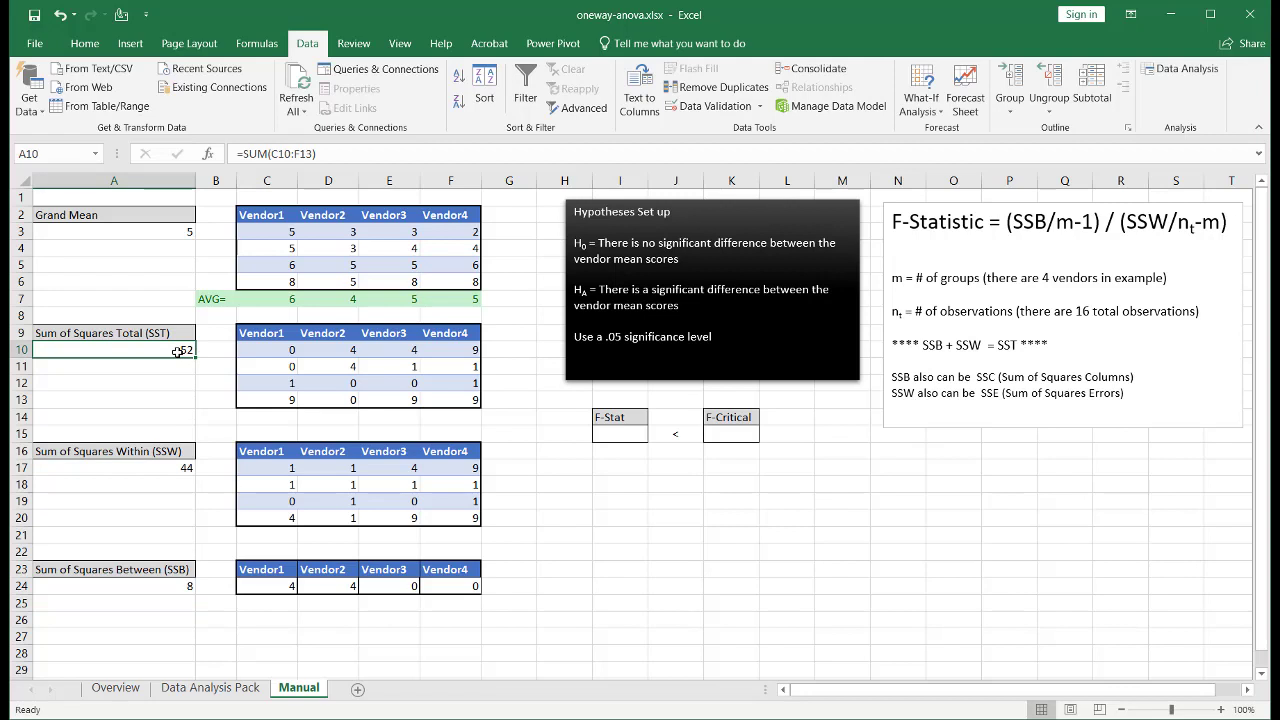
double_click(928, 344)
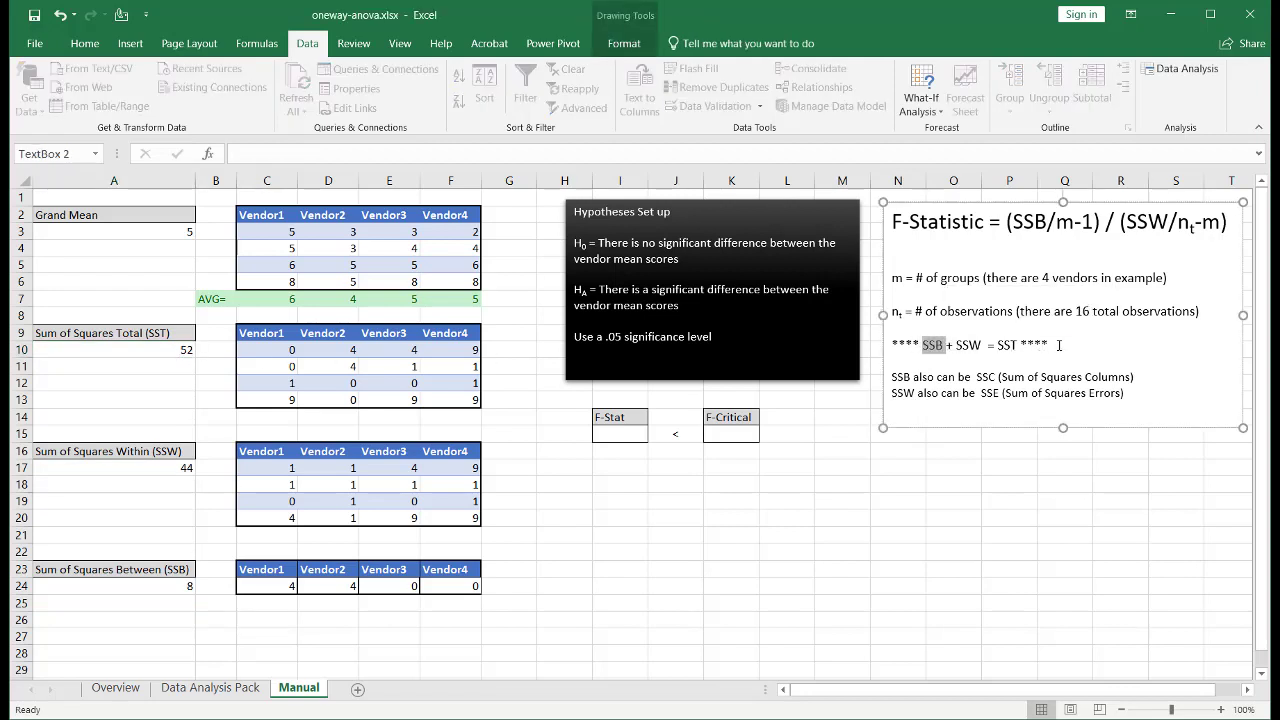
drag(1052, 345, 890, 345)
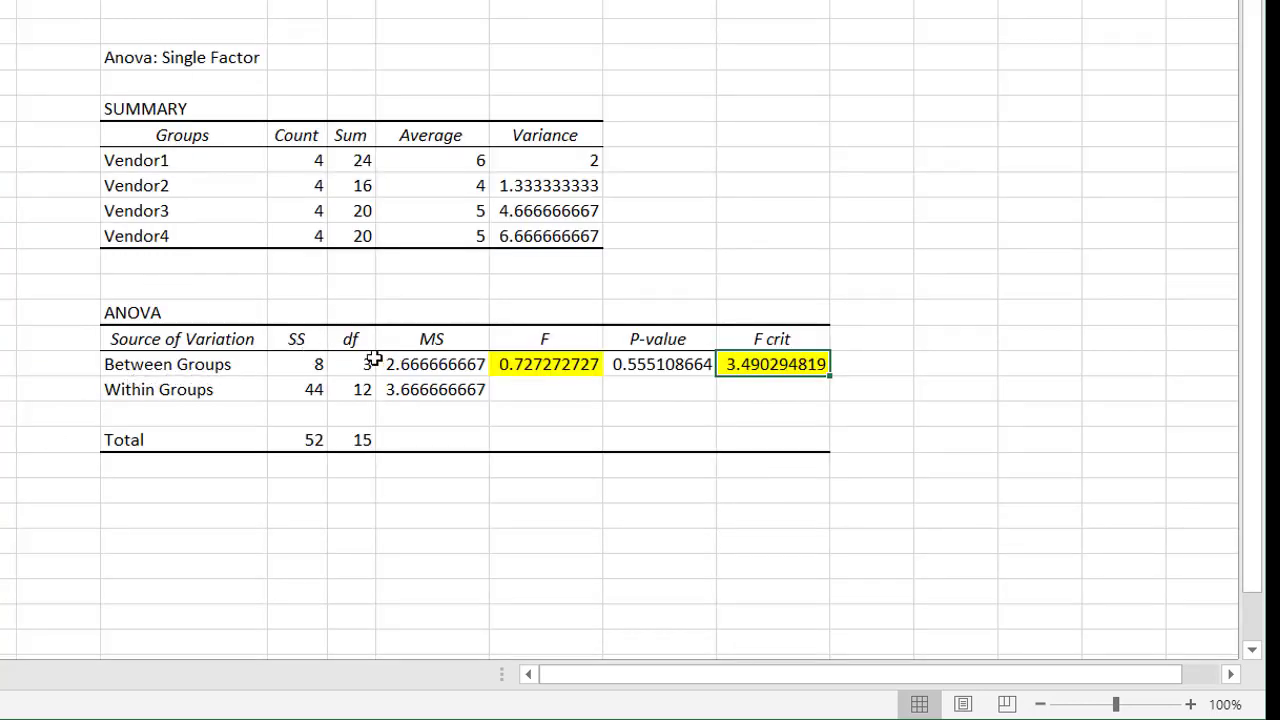
click(209, 364)
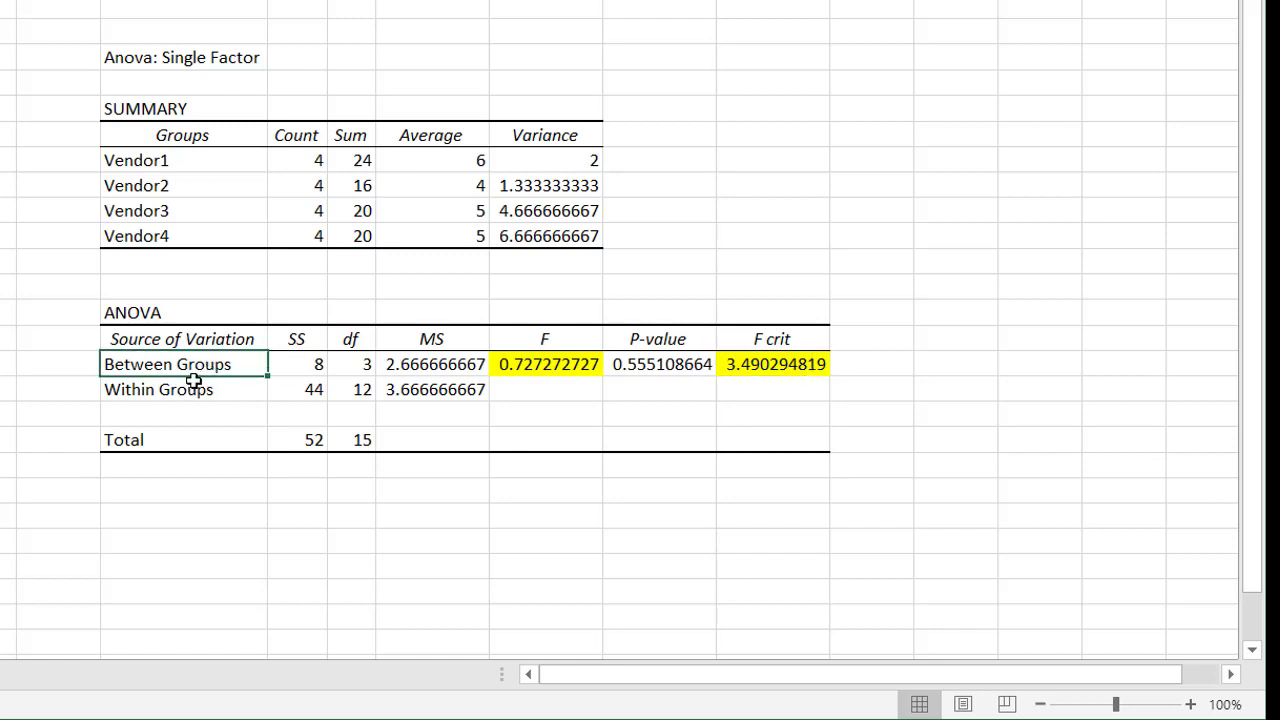
click(188, 384)
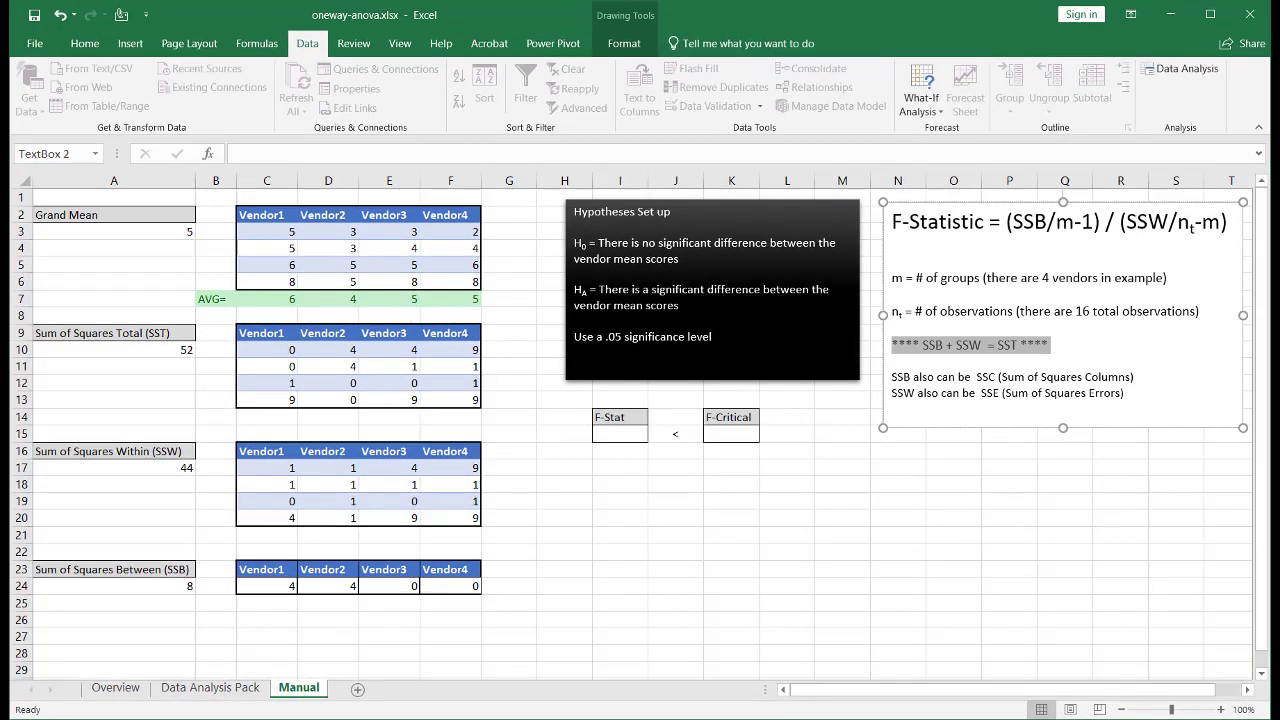
- Calculate the F-Stat in I15 from the SSB and SSW totals with =((A24/(4-1))/((A17/(16-4))))
click(610, 433)
text(=()
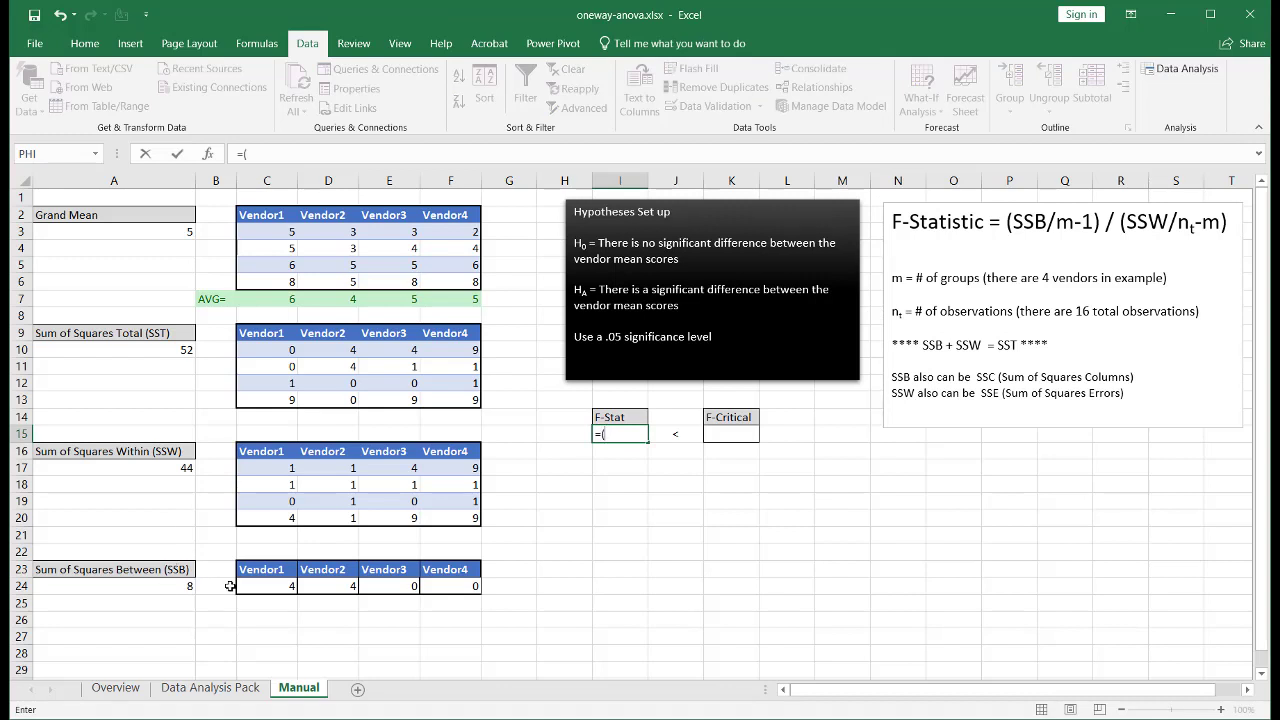
click(172, 589)
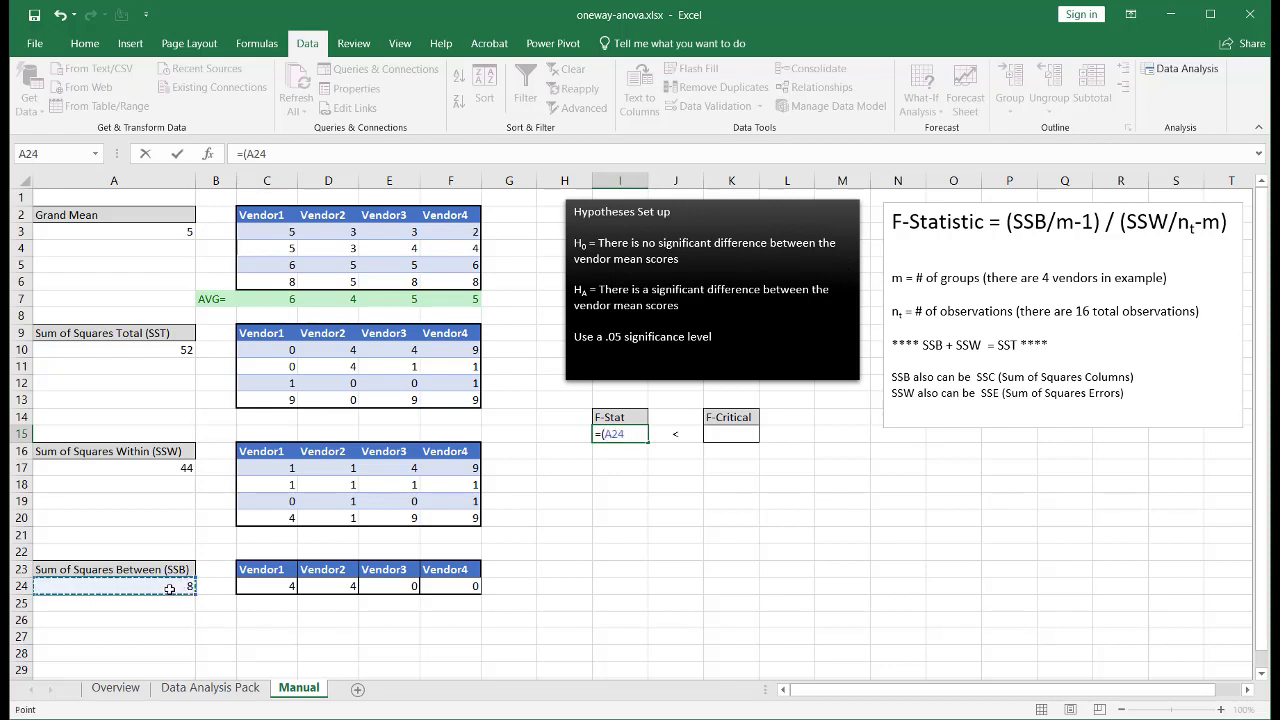
click(305, 153)
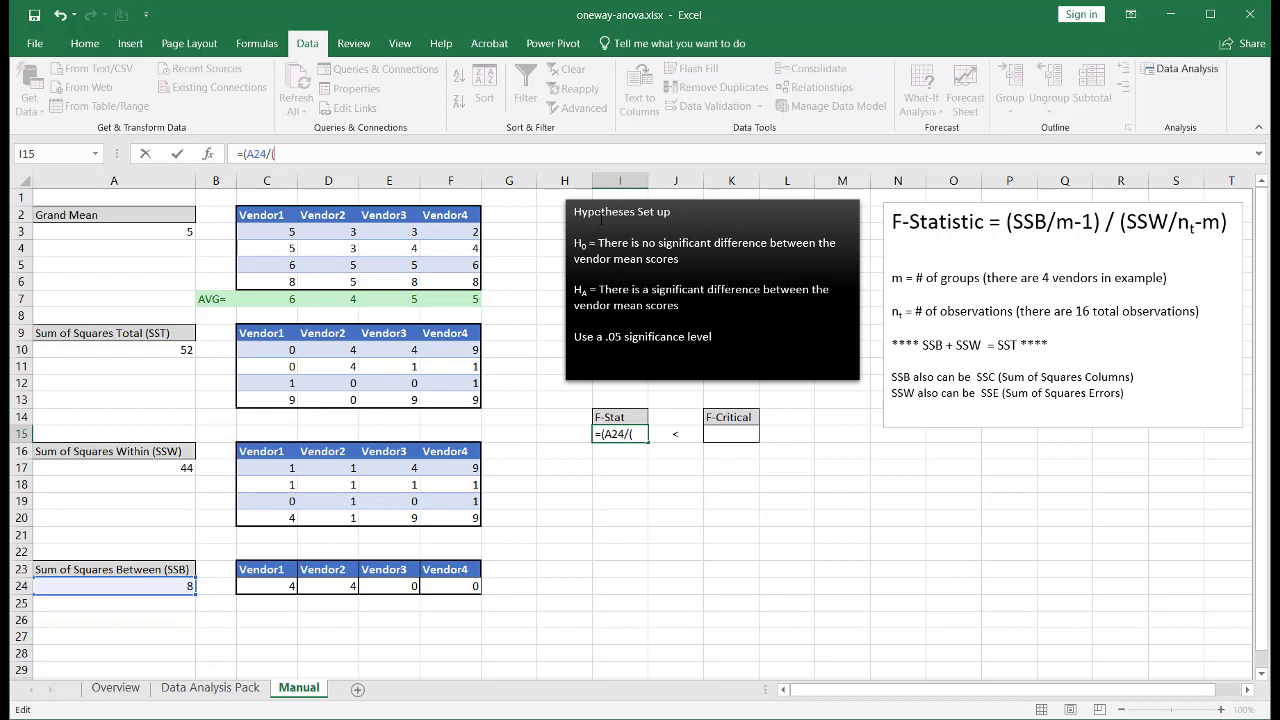
text(-1)
click(246, 153)
text(()
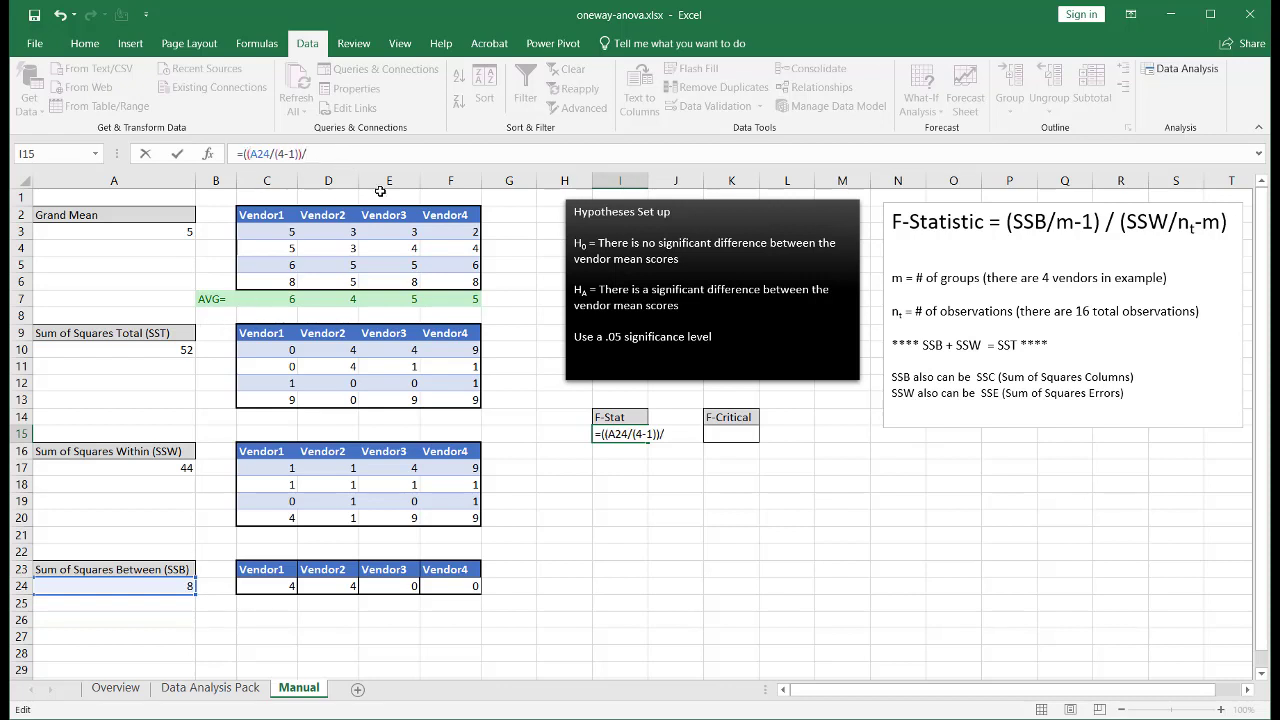
text(()
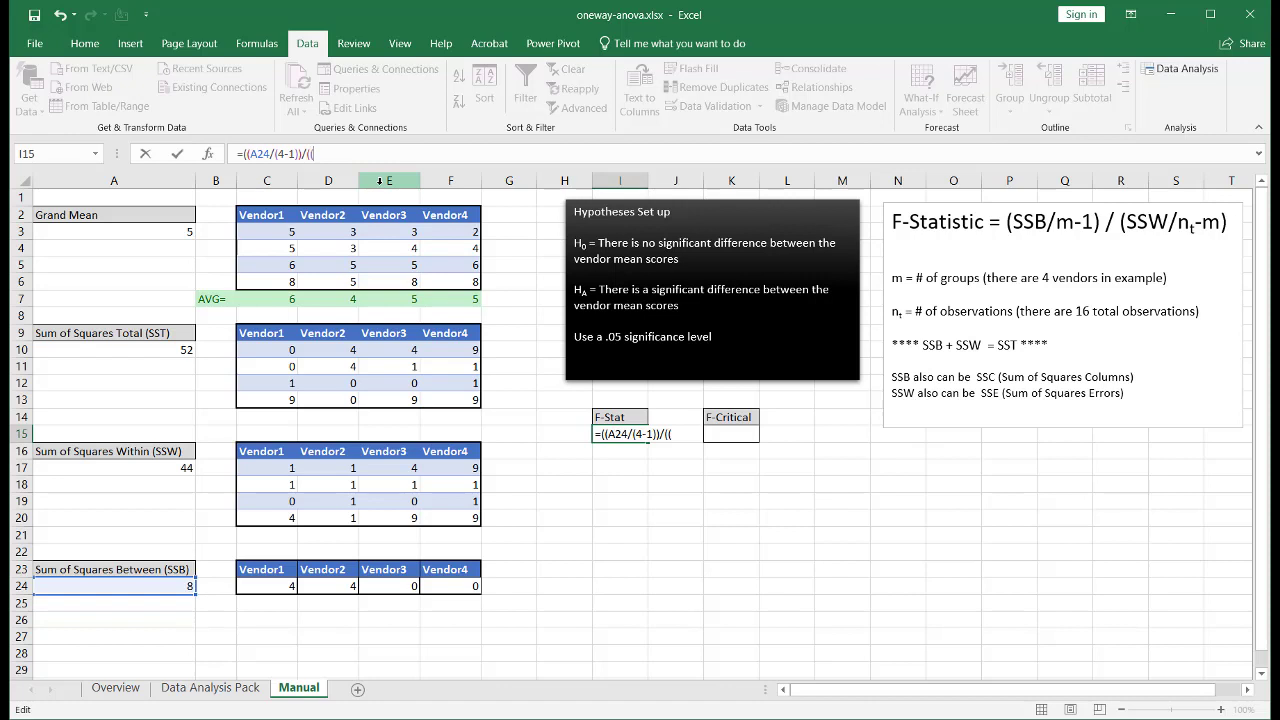
click(167, 467)
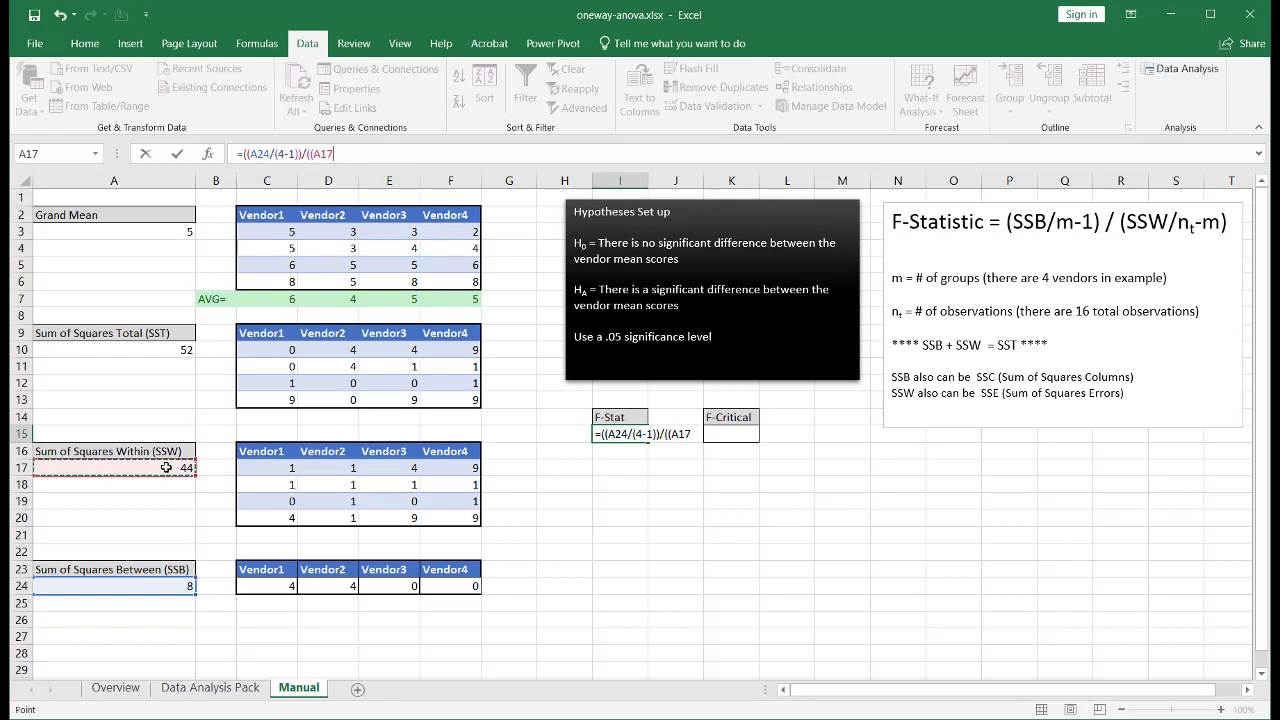
text(/)
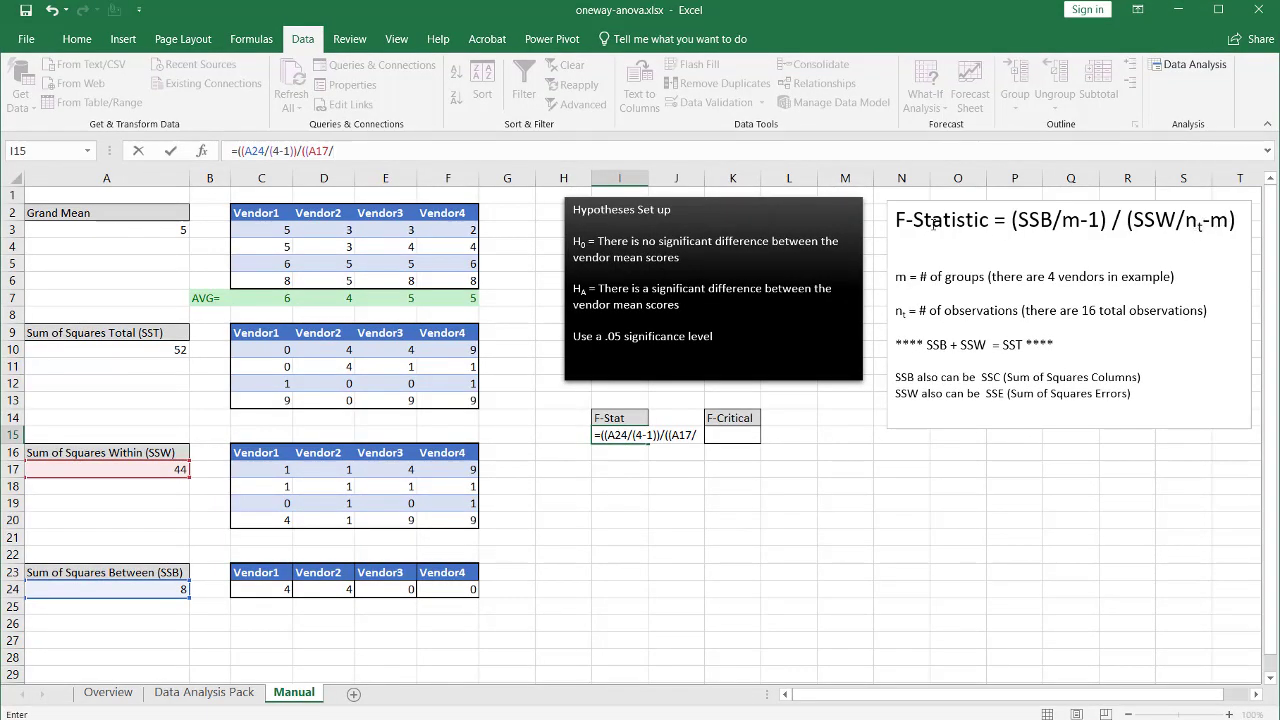
text((16-4))
key(Return)
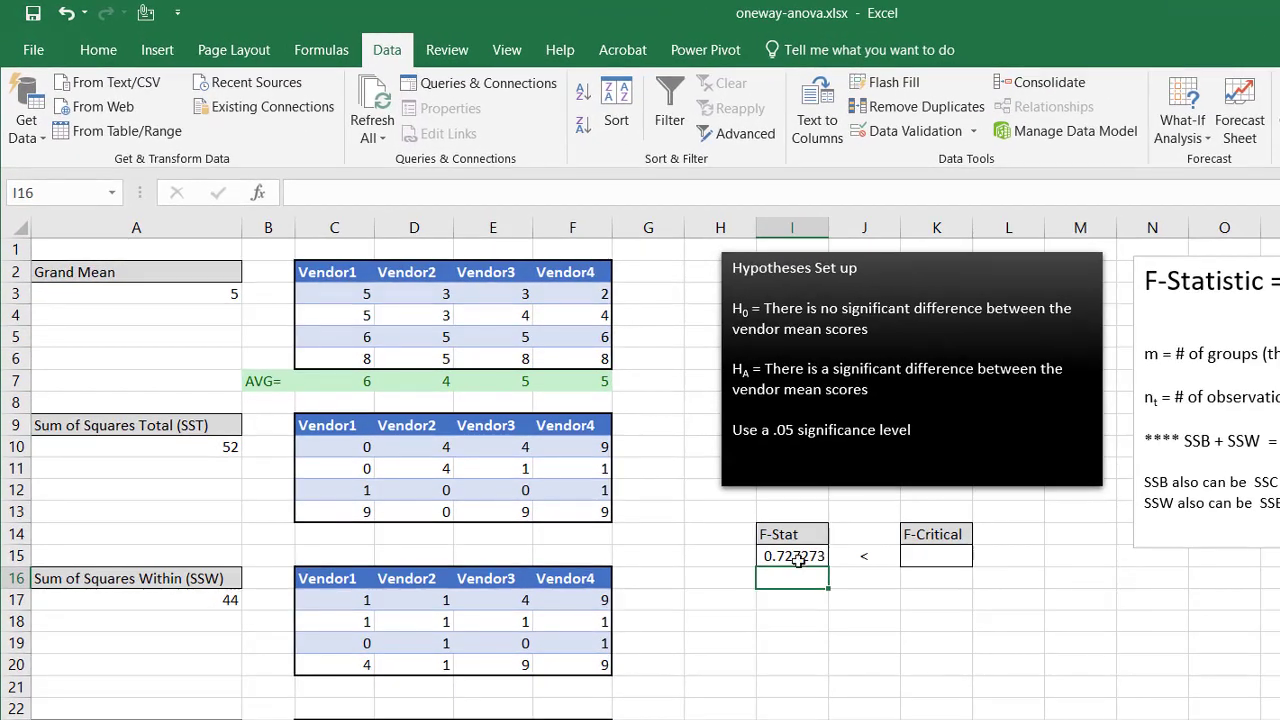
- Compare the F-Stat in I15 with the F value in M18 of the Data Analysis Pack sheet's ANOVA output
click(797, 558)
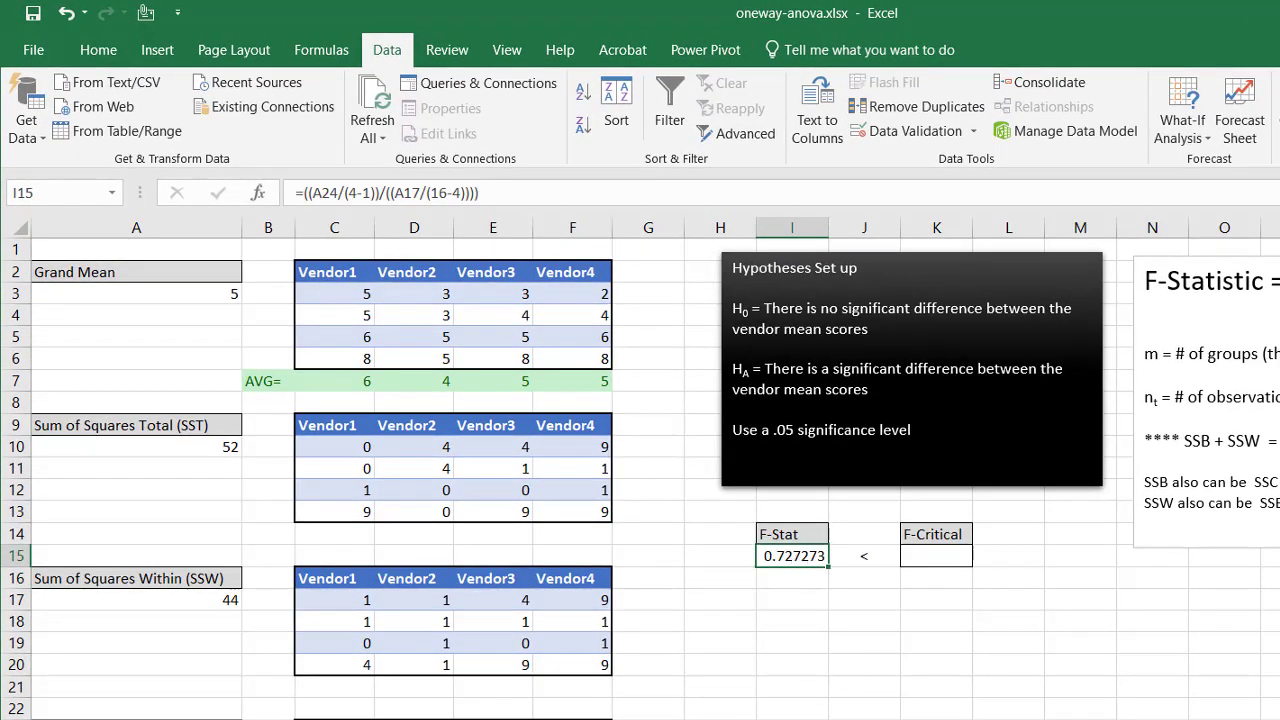
click(480, 719)
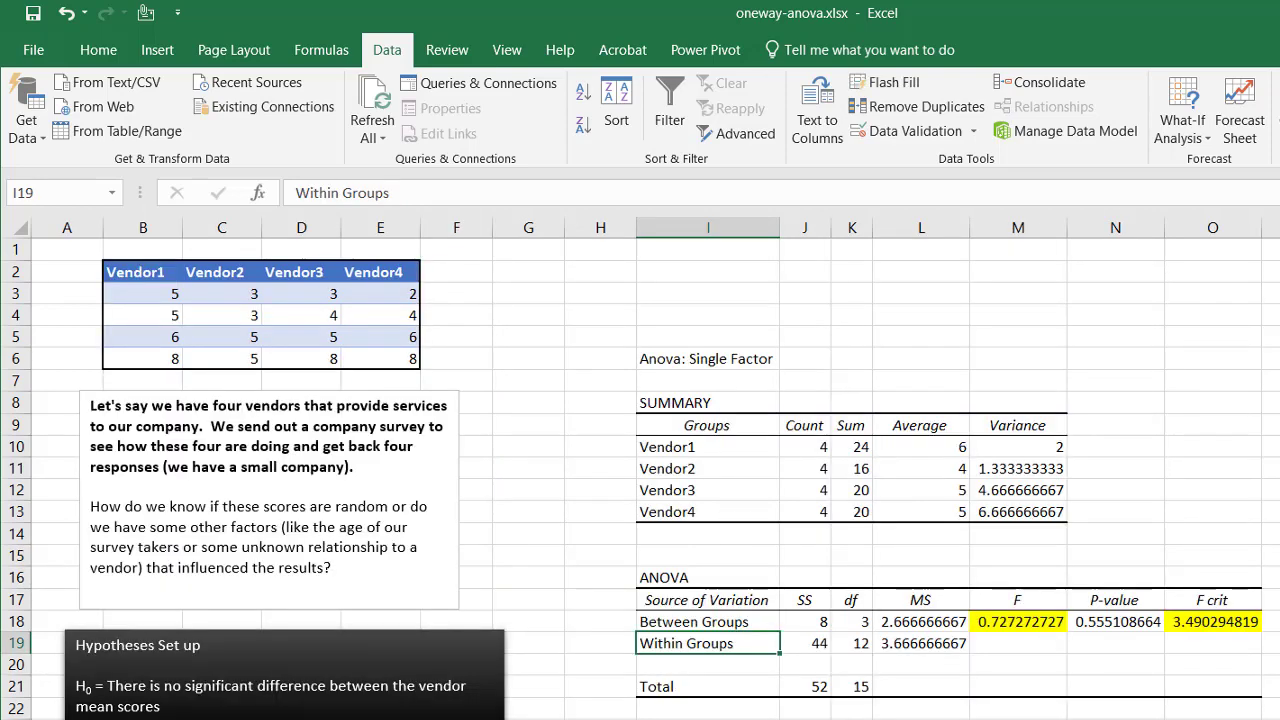
click(1018, 619)
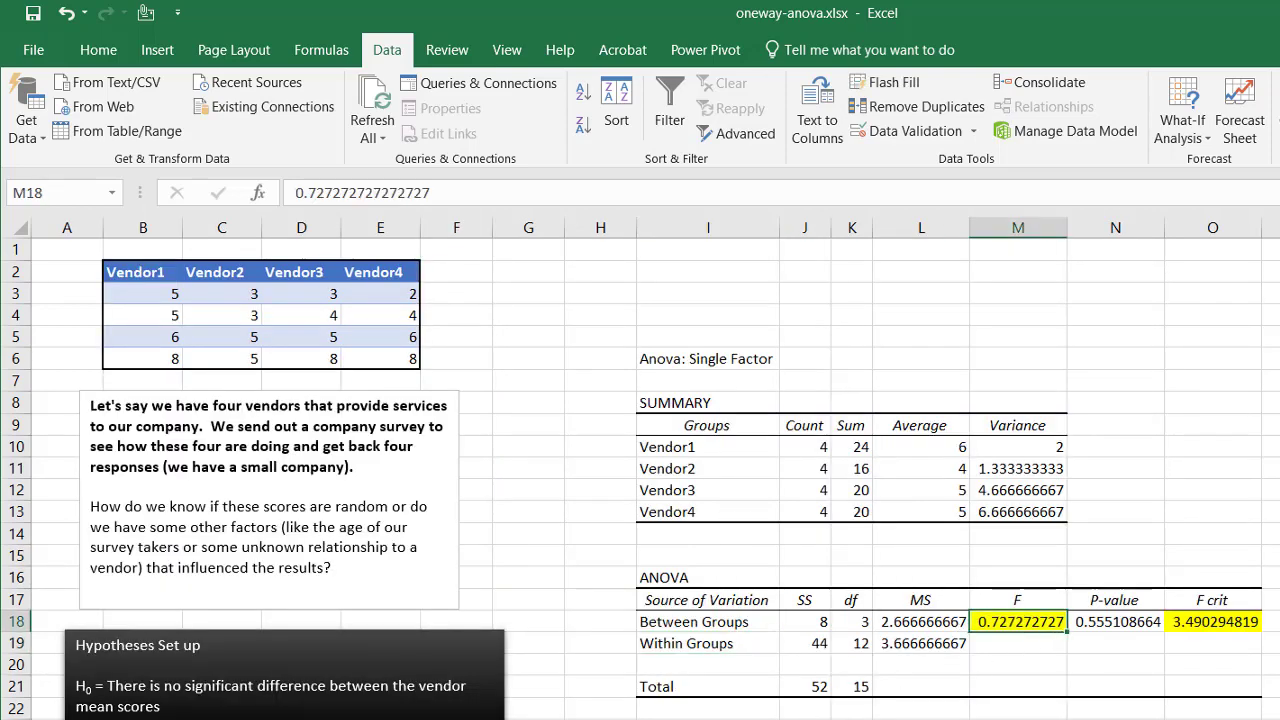
click(540, 719)
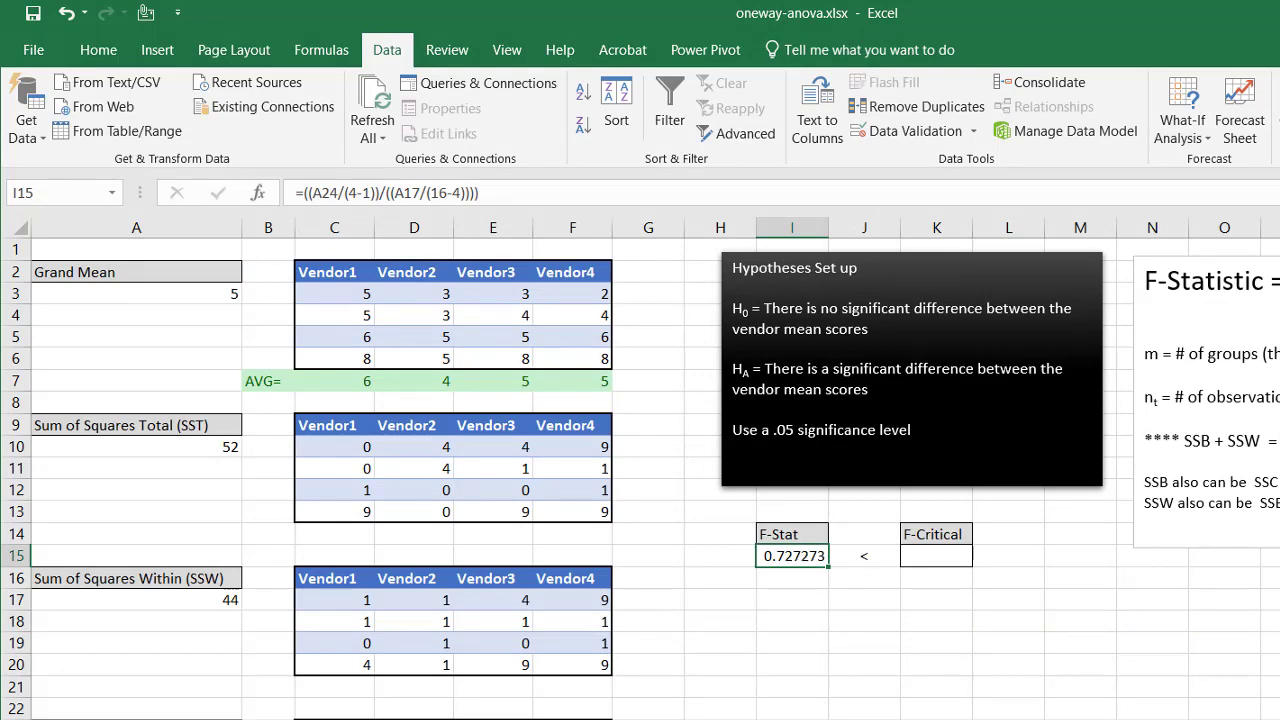
click(460, 719)
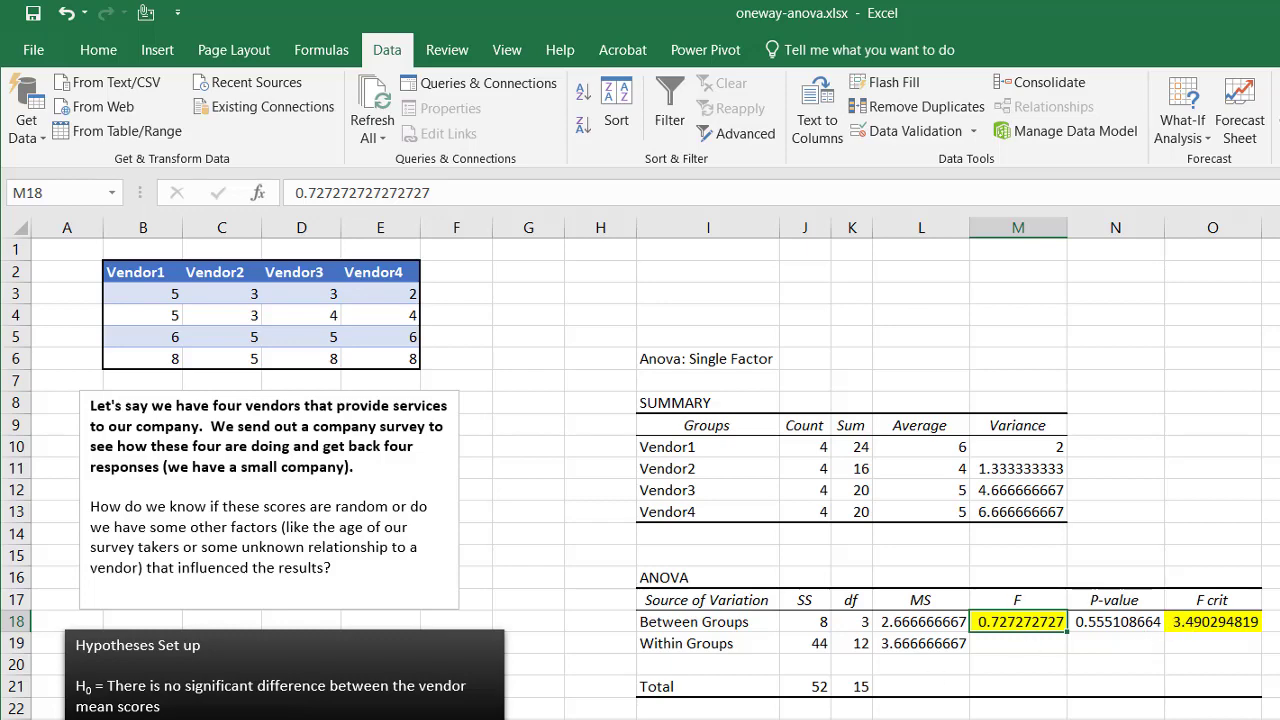
click(400, 719)
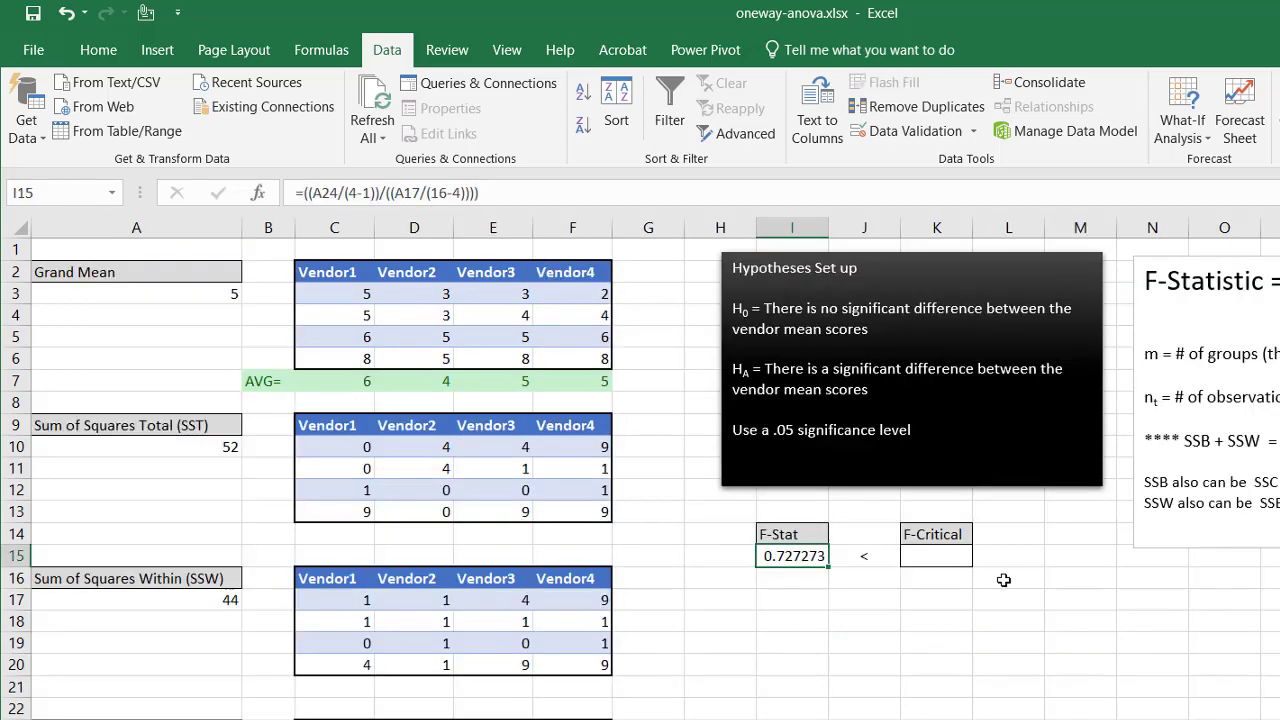
- Consult the 0.05 F distribution table in the browser, then return to Excel and enter 3.49 as F-Critical in K15
click(955, 554)
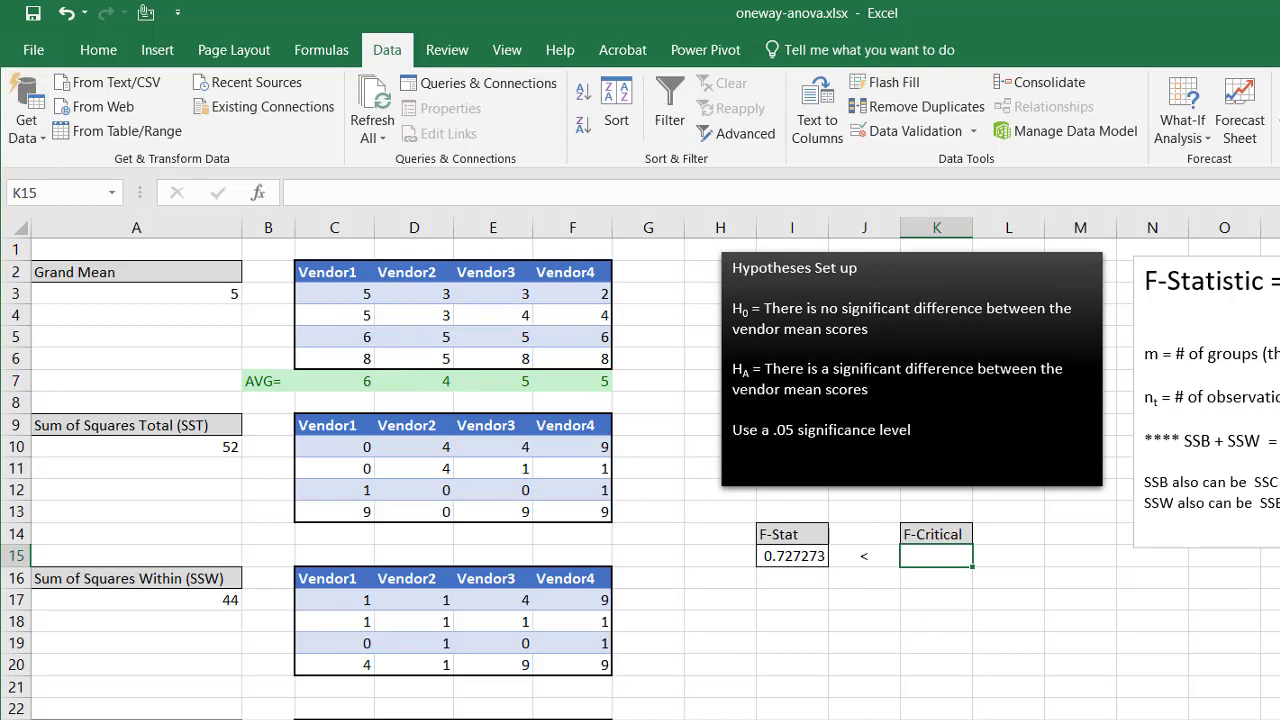
mouse_move(2, 190)
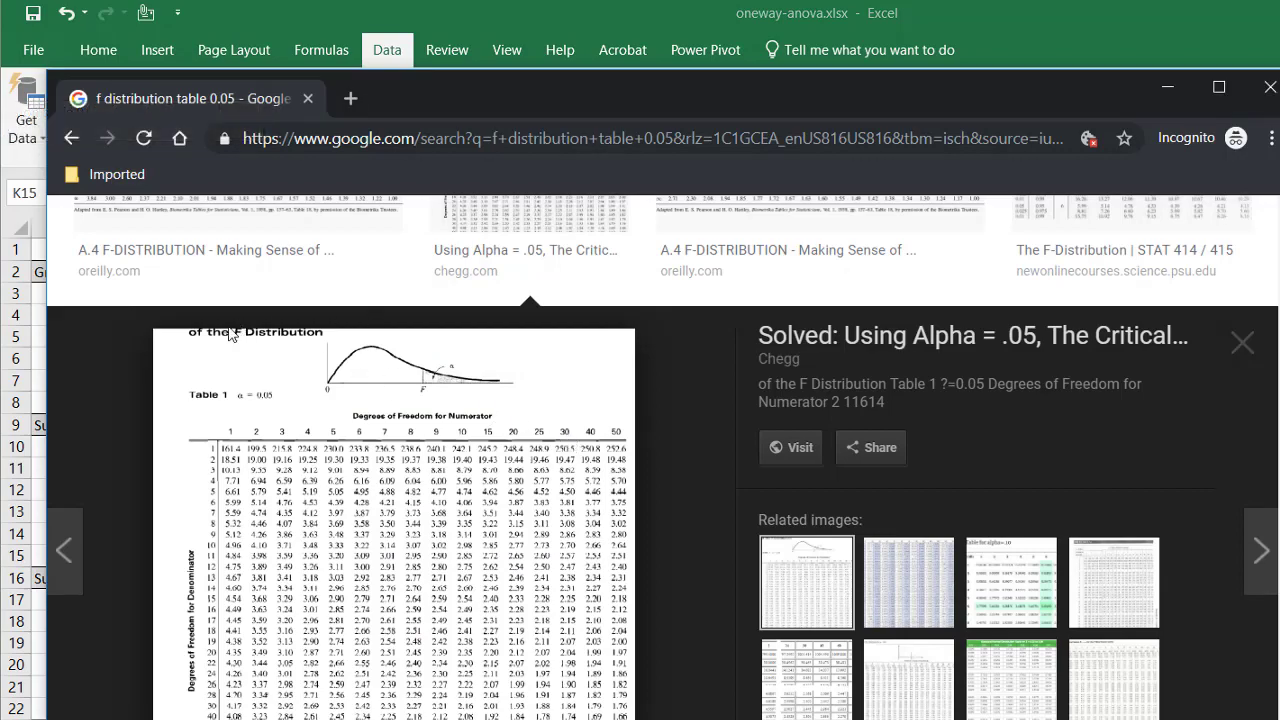
scroll(1255, 300, up, 5)
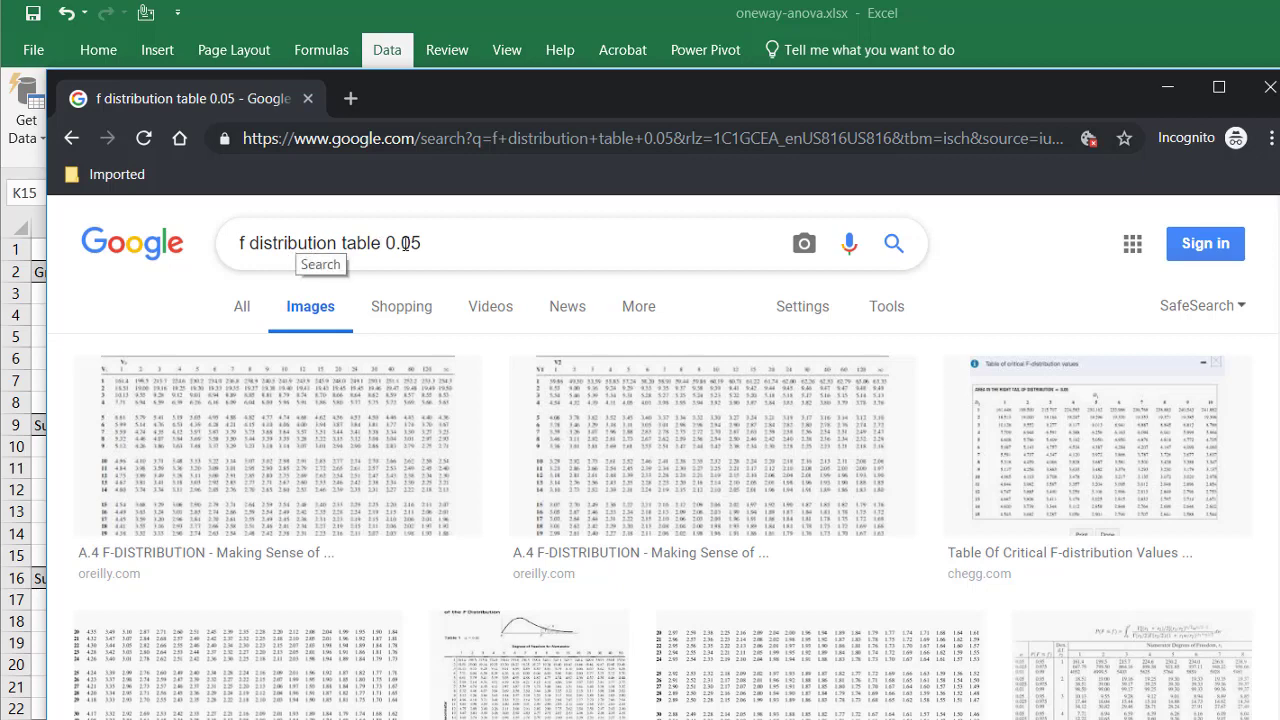
scroll(846, 303, down, 5)
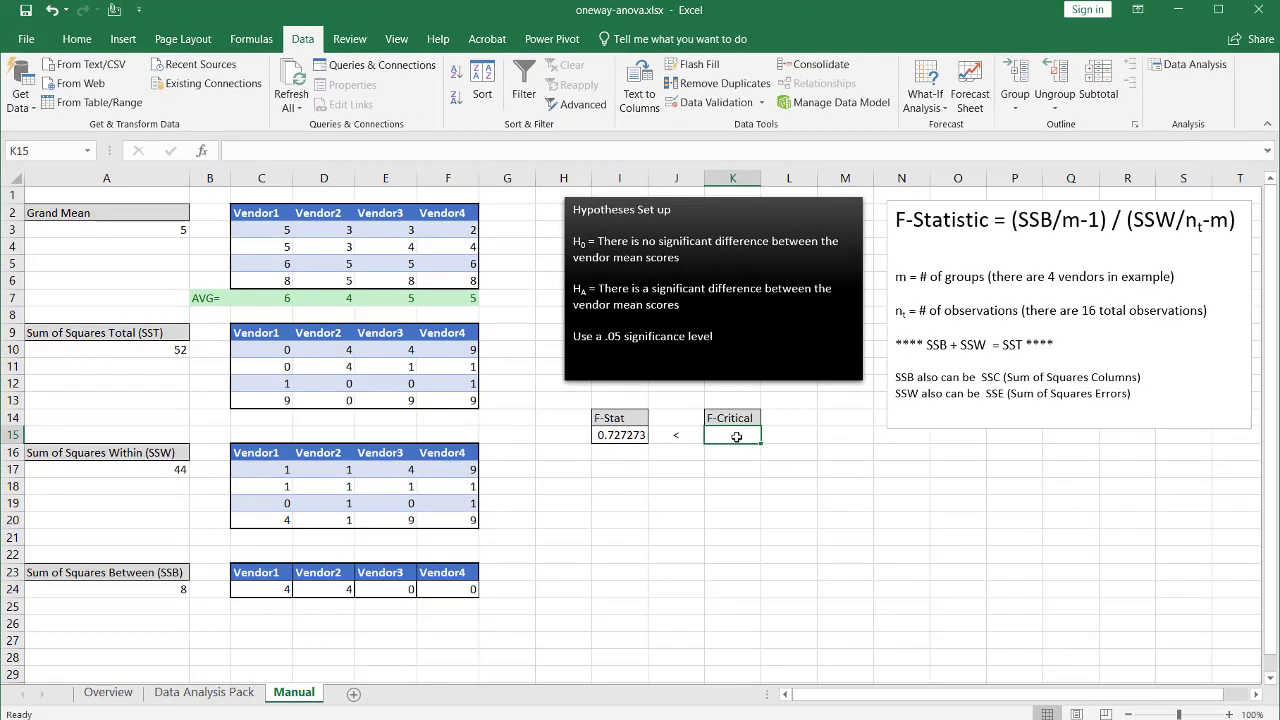
text(3.49)
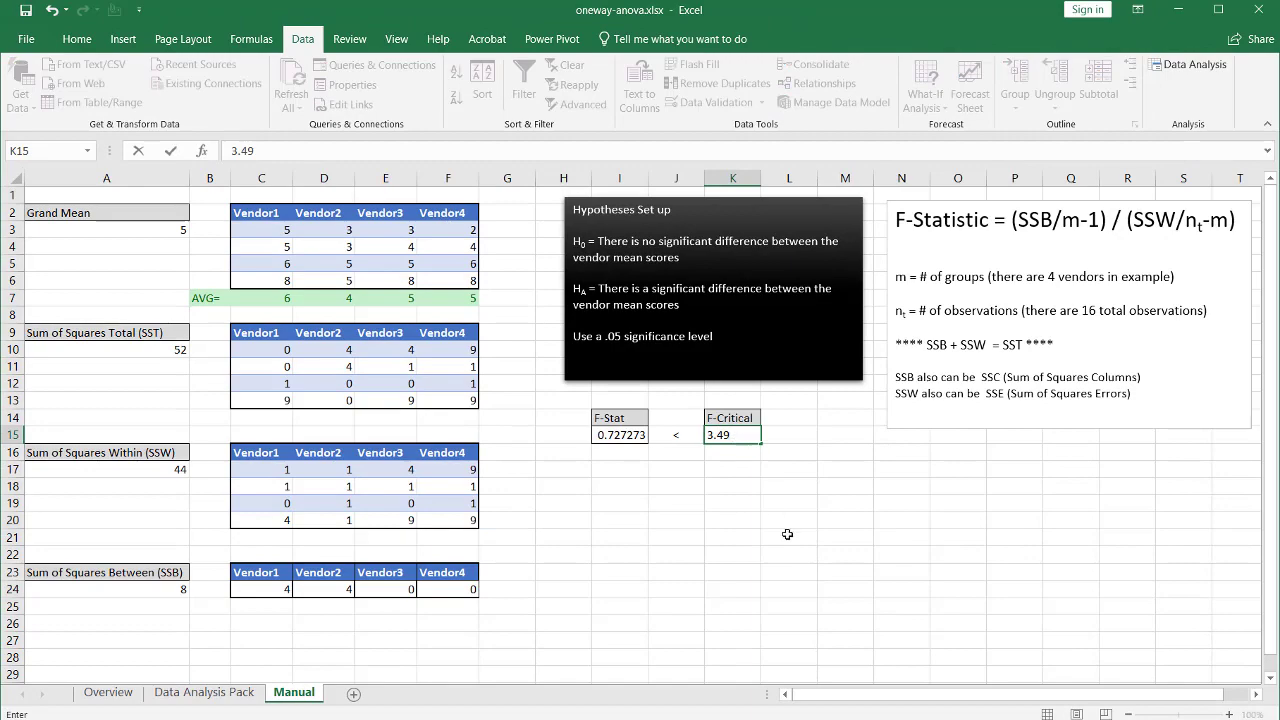
click(786, 536)
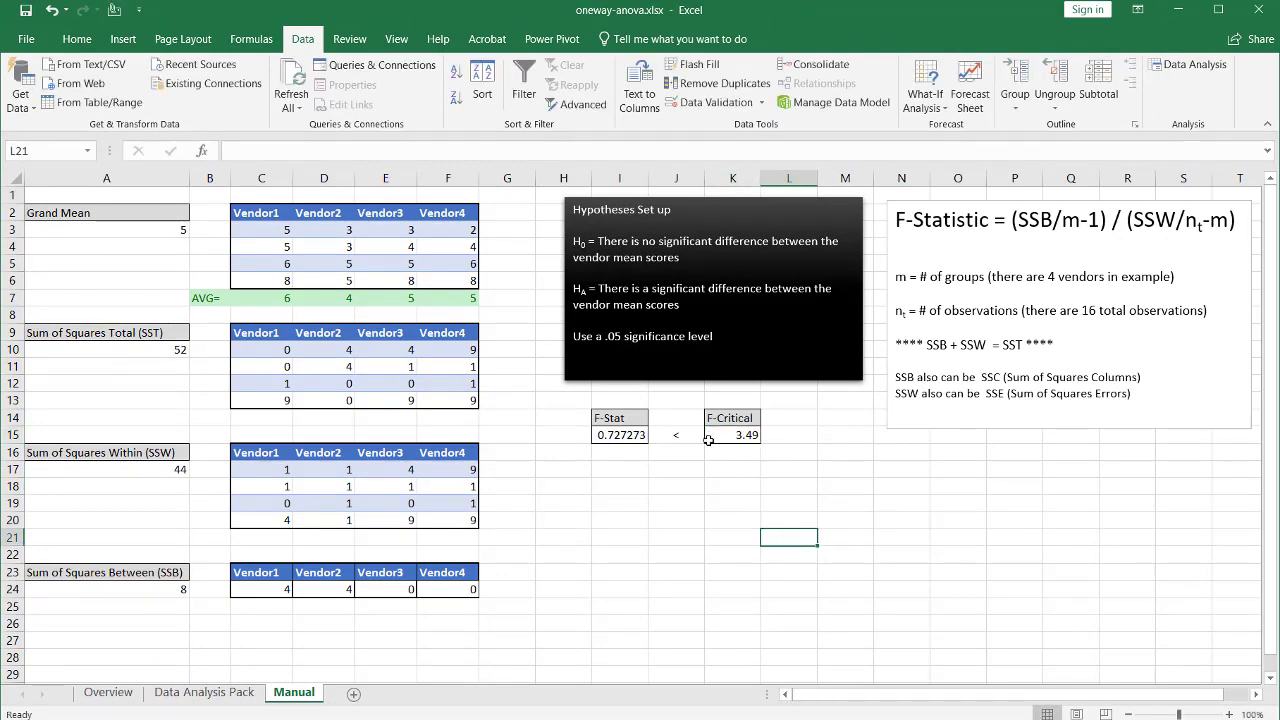
- Check F-Critical against the ANOVA output's F crit, and compare F-Stat with F-Critical to judge the null hypothesis on the Manual sheet
click(204, 694)
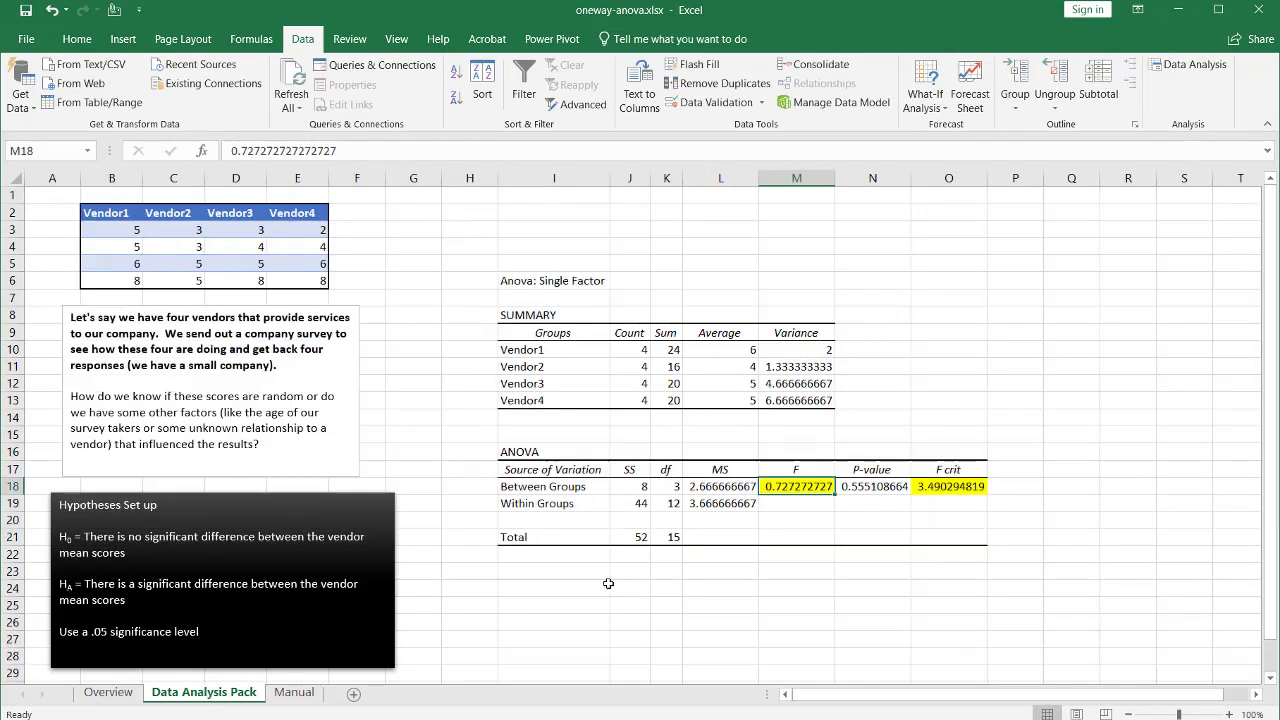
click(940, 487)
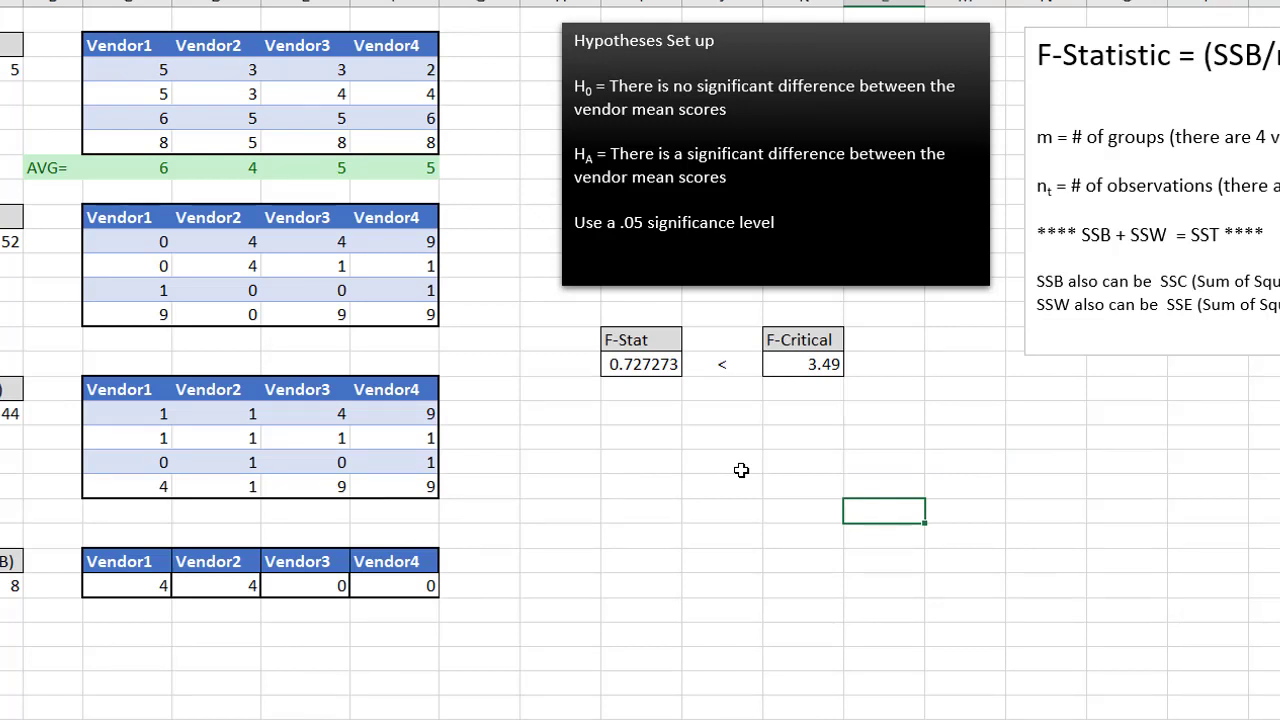
click(641, 364)
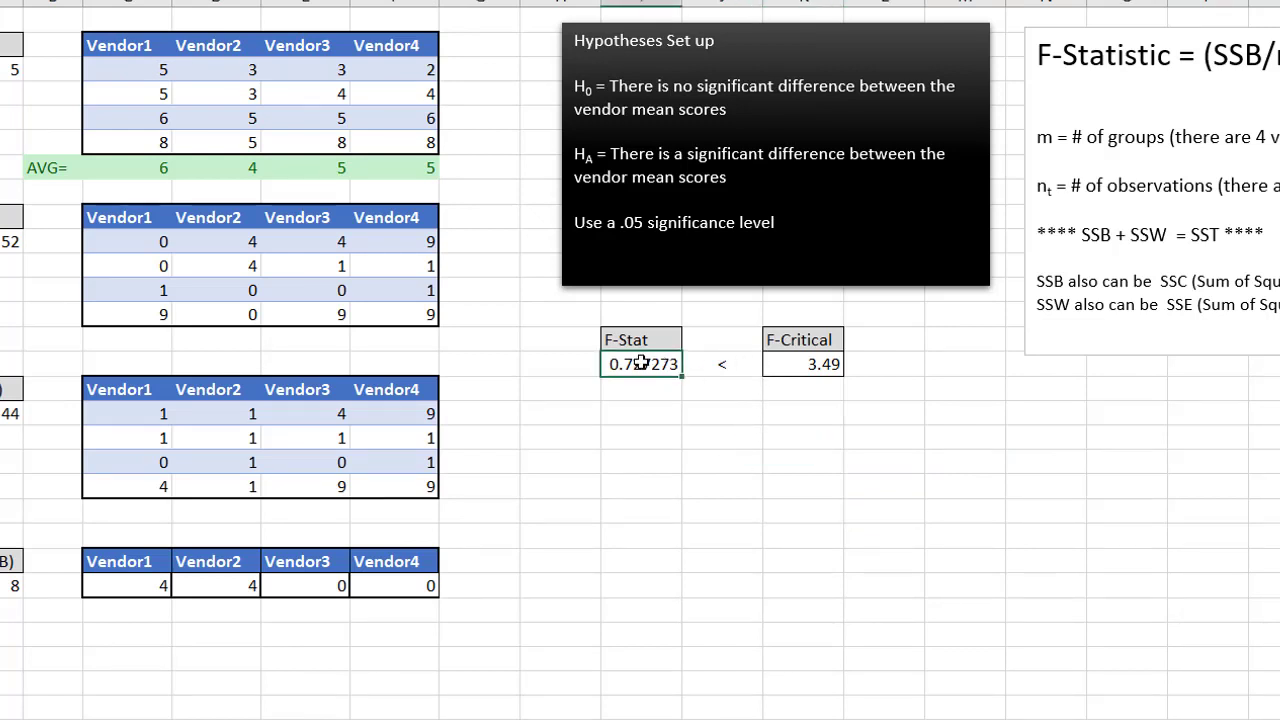
click(805, 368)
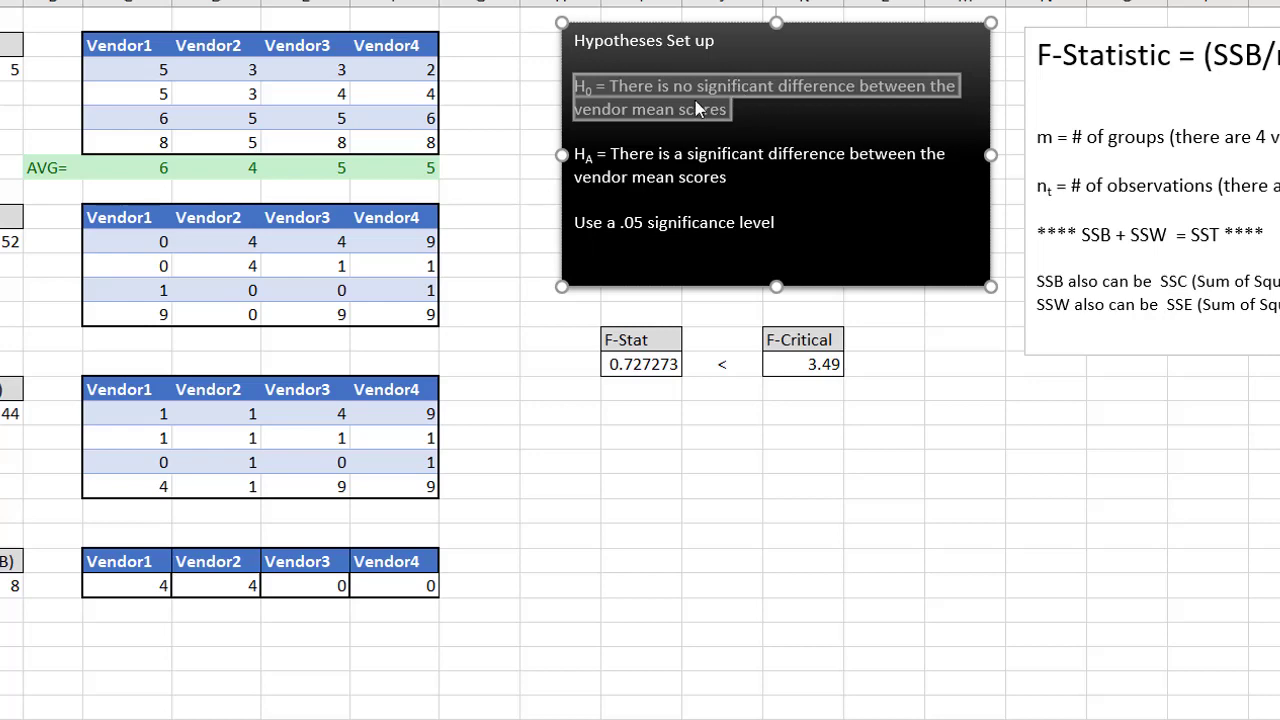
click(797, 539)
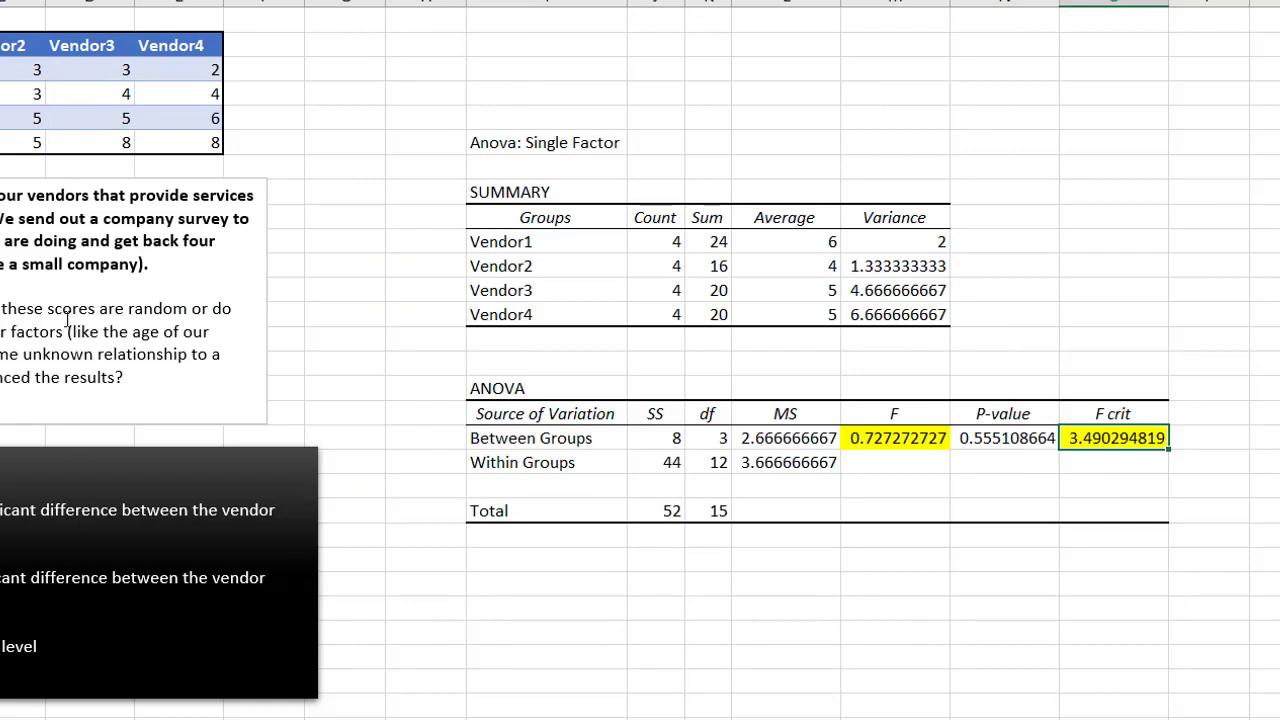
- Review the question about random scores on the Data Analysis Pack sheet and show the Overview sheet's ANOVA notes
double_click(145, 309)
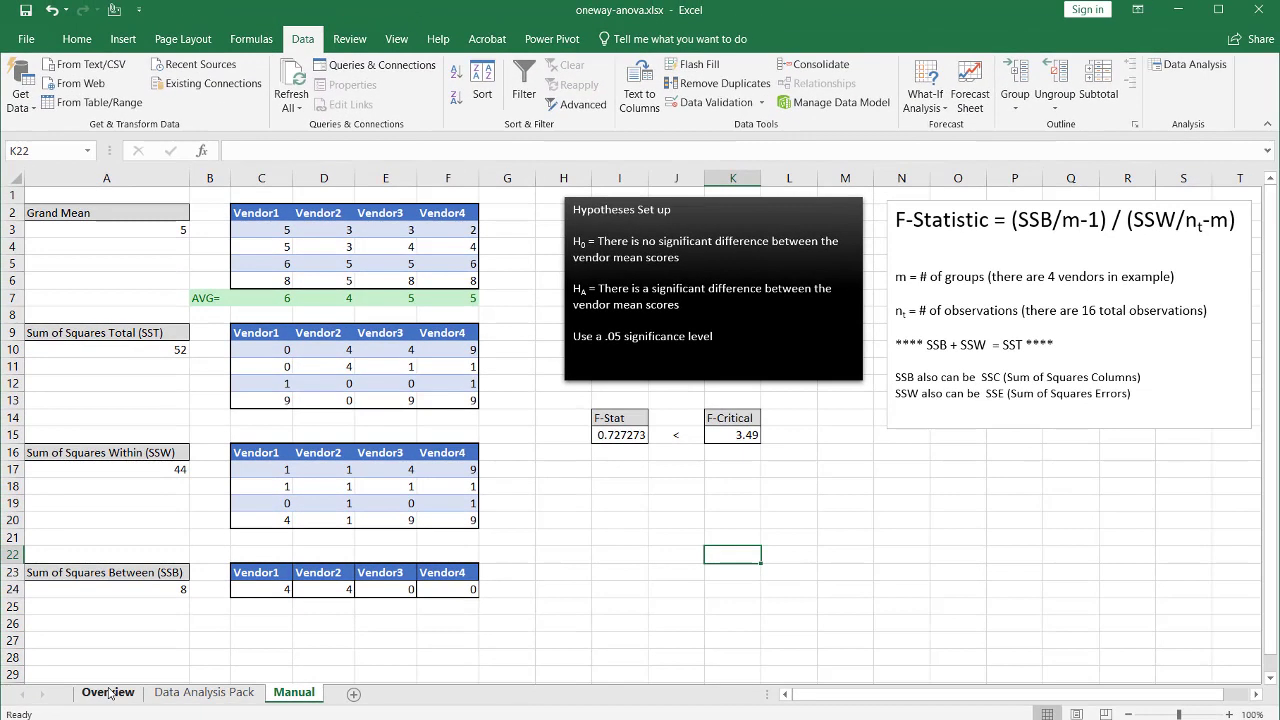
click(107, 690)
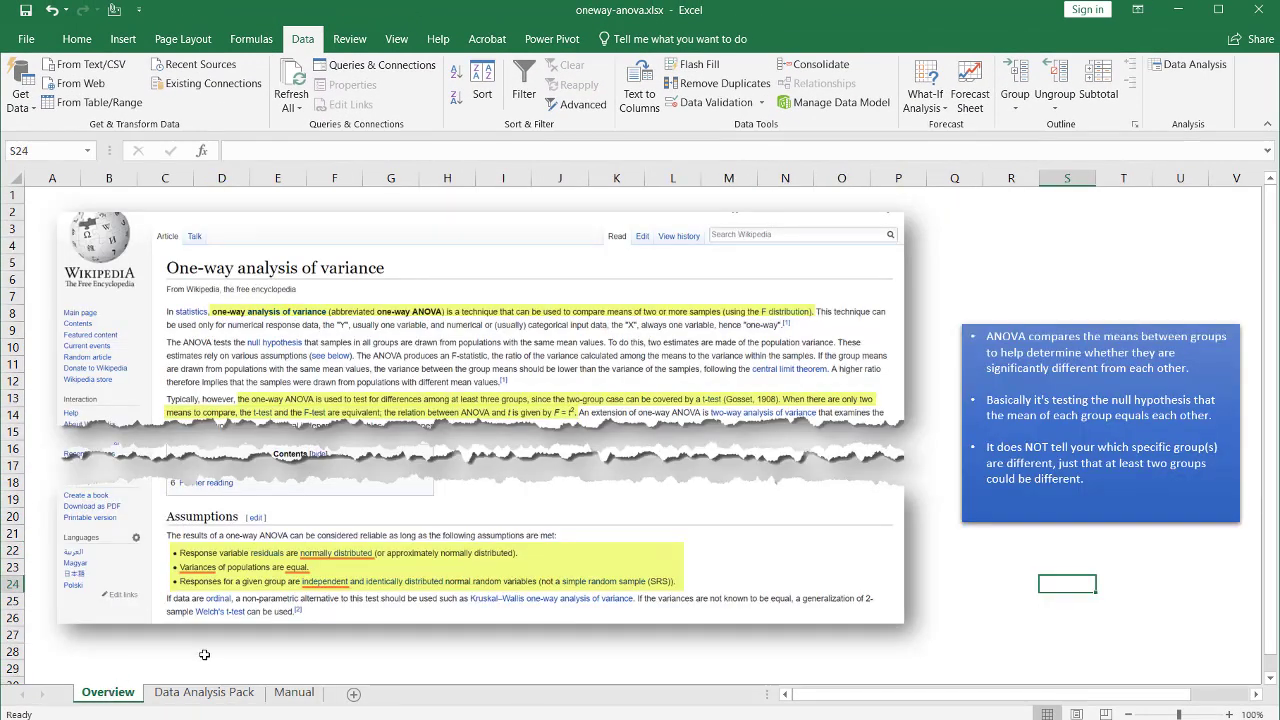